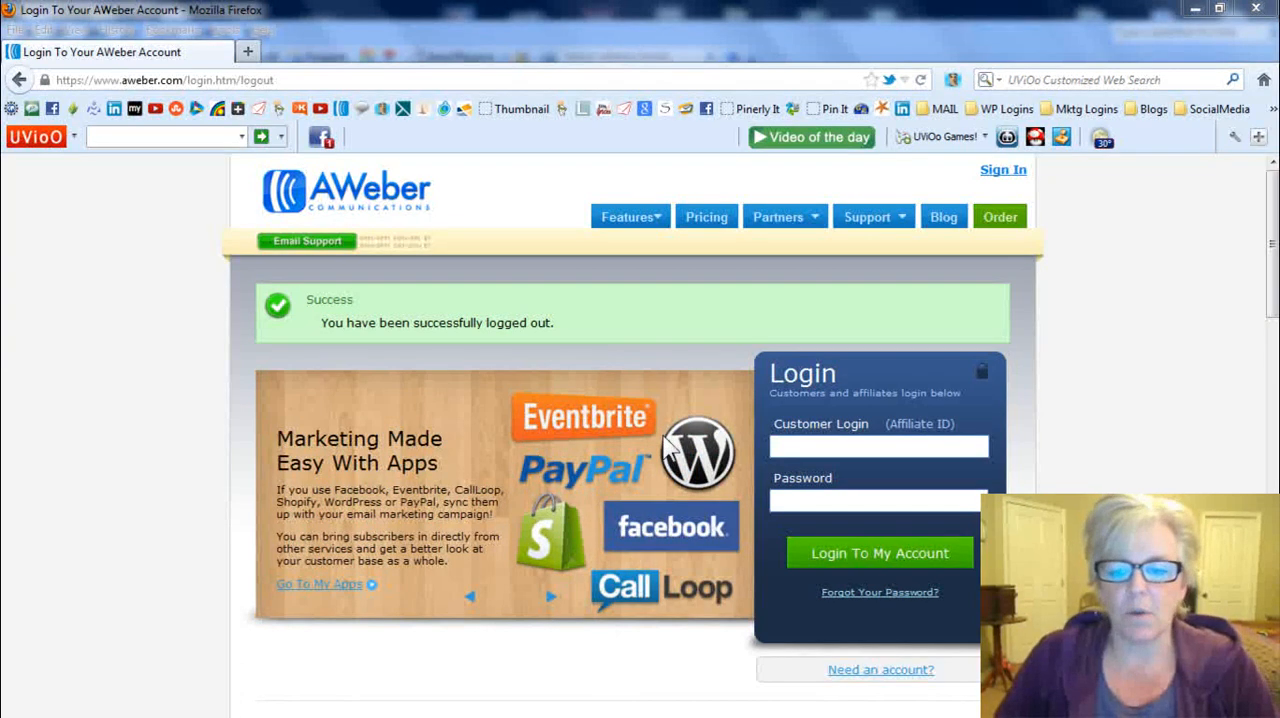
- Log in to the AWeber account using the saved worldwellness customer login and its stored account password
{"action": "left_click", "coordinate": [781, 445]}
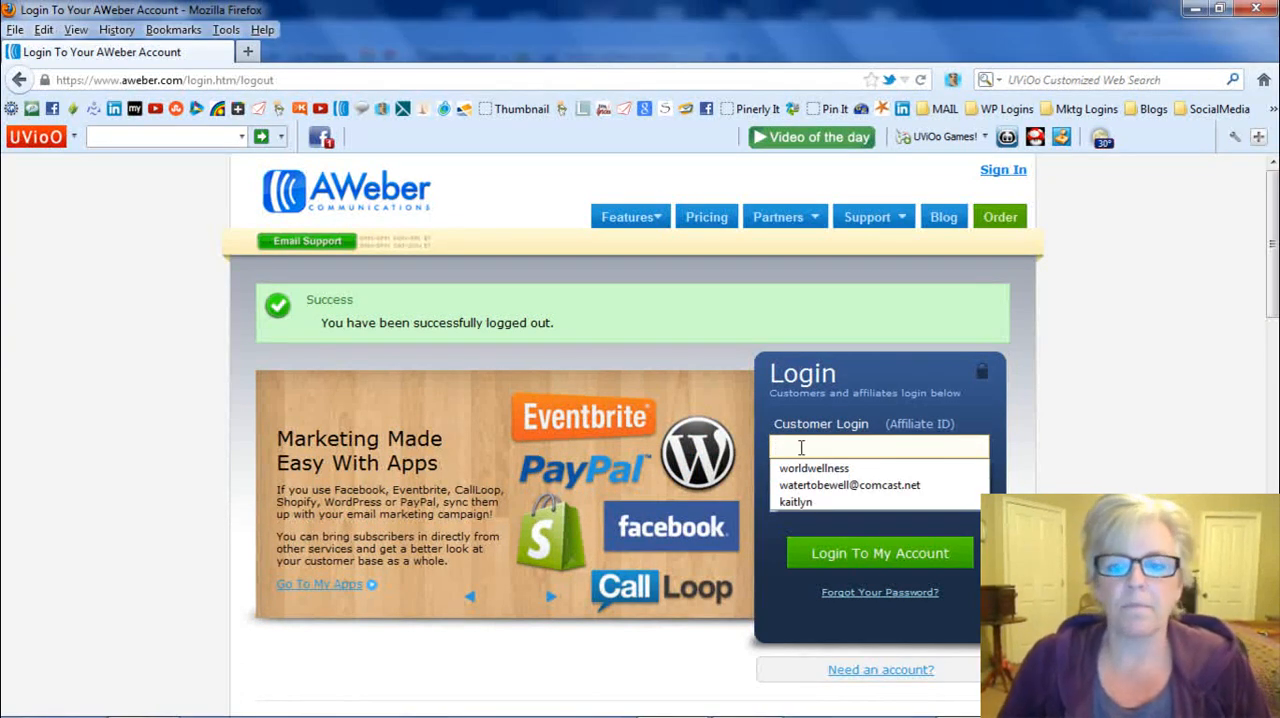
{"action": "left_click", "coordinate": [817, 472]}
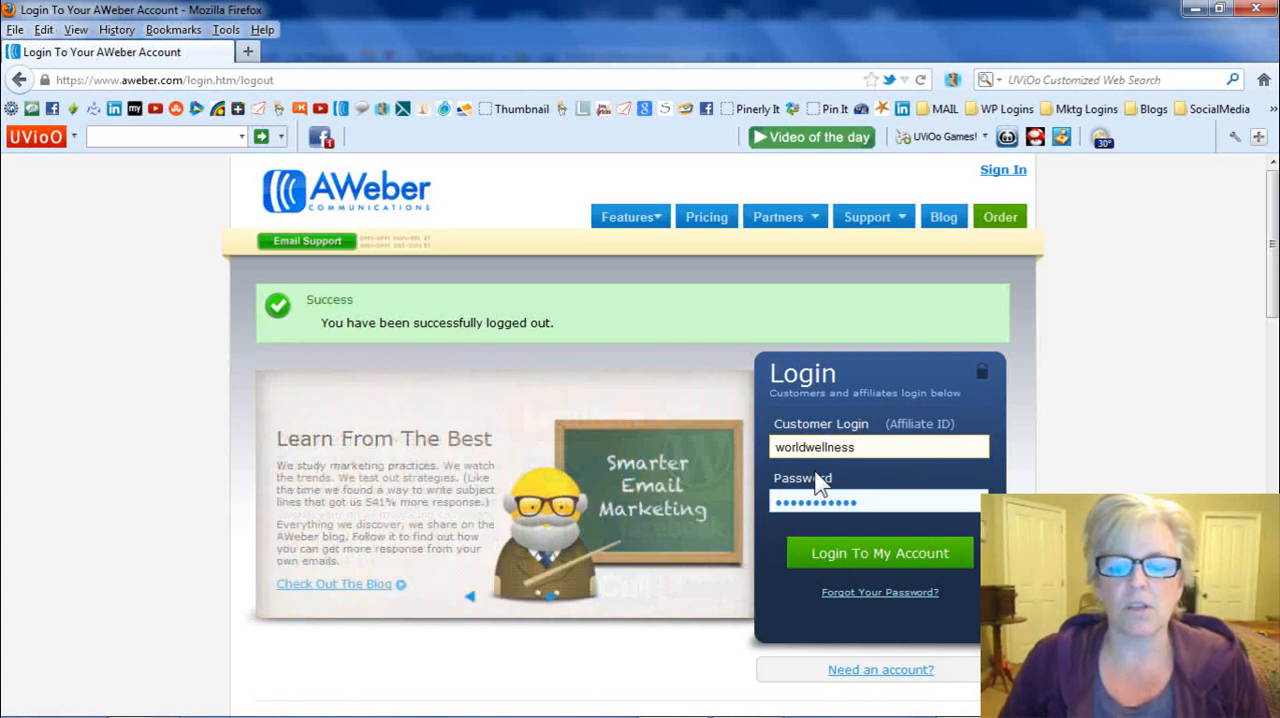
{"action": "left_click", "coordinate": [915, 562]}
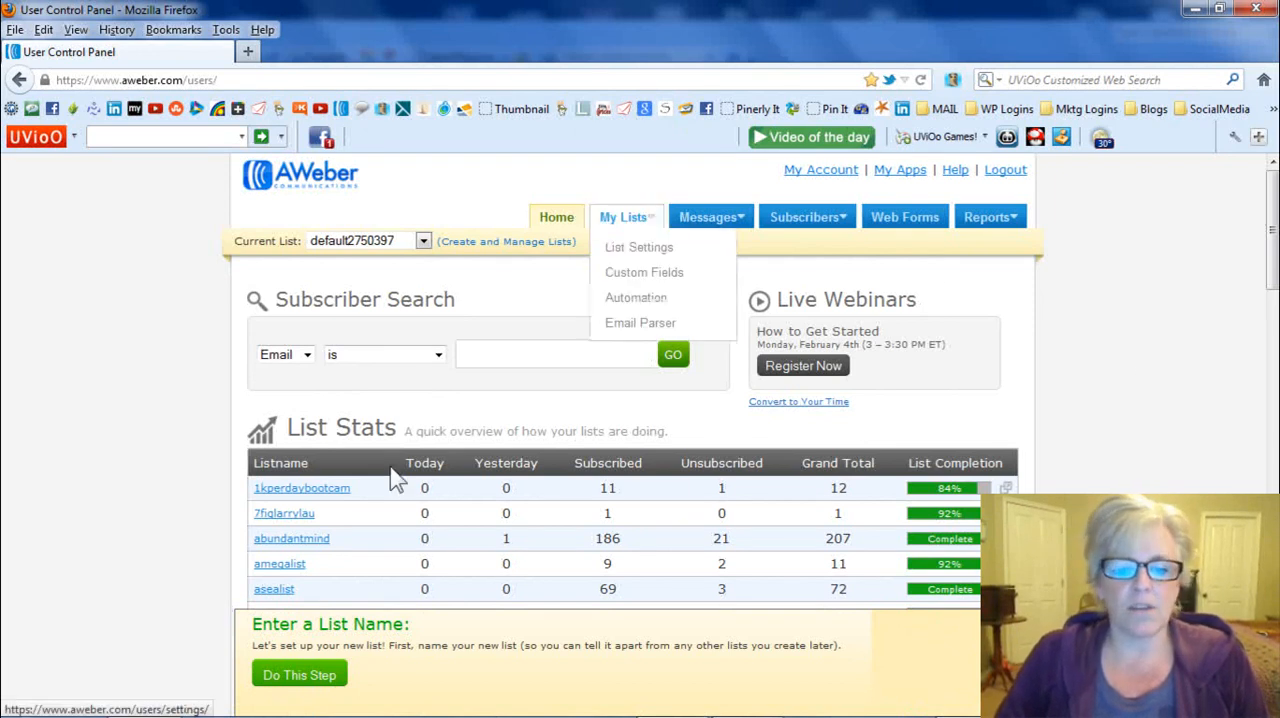
- Examine the List Stats table for the existing lists and their subscriber figures
{"action": "scroll", "coordinate": [400, 478], "scroll_direction": "down", "scroll_amount": 2}
{"action": "scroll", "coordinate": [400, 478], "scroll_direction": "down", "scroll_amount": 4}
{"action": "scroll", "coordinate": [351, 366], "scroll_direction": "up", "scroll_amount": 6}
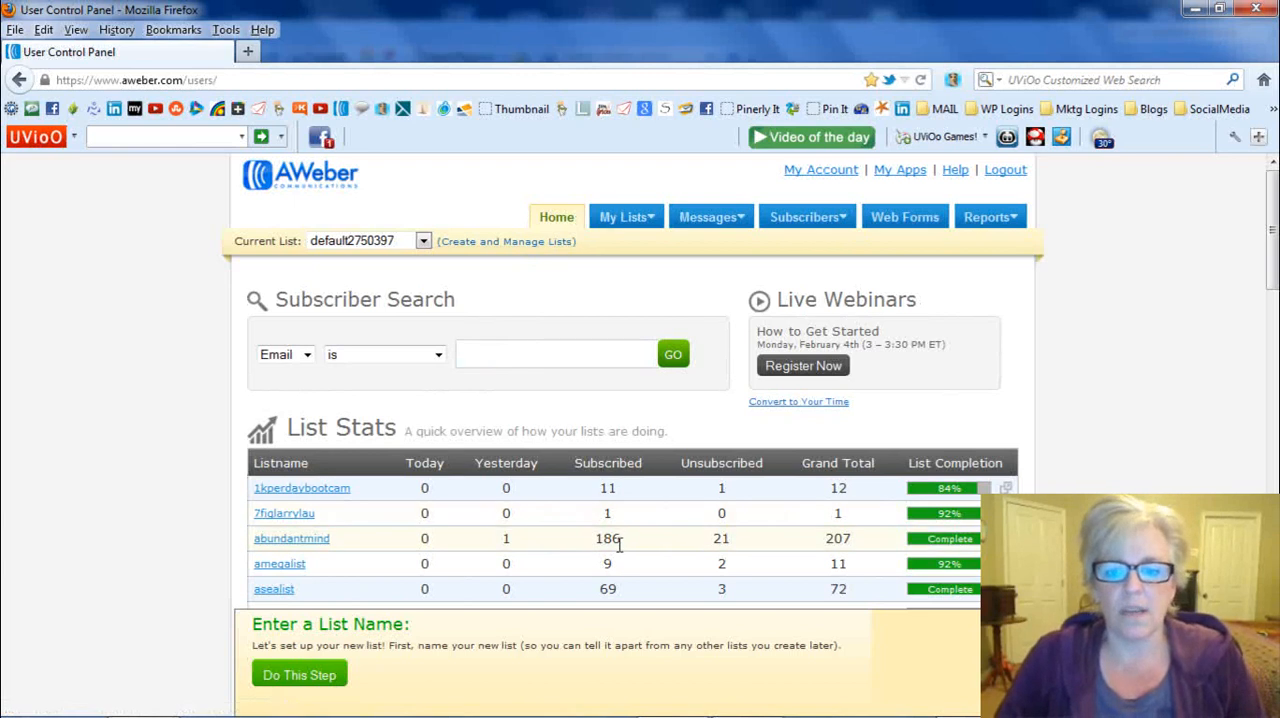
{"action": "scroll", "coordinate": [619, 540], "scroll_direction": "down", "scroll_amount": 1}
{"action": "scroll", "coordinate": [619, 540], "scroll_direction": "down", "scroll_amount": 3}
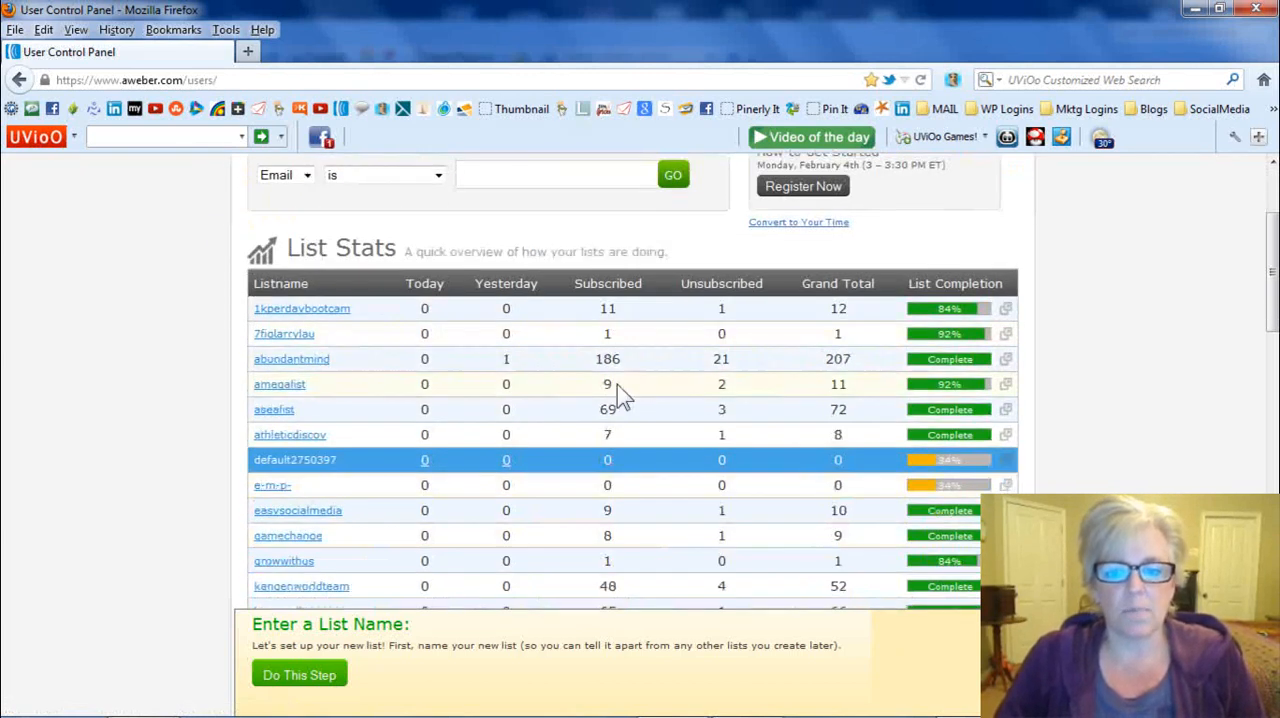
{"action": "scroll", "coordinate": [586, 401], "scroll_direction": "up", "scroll_amount": 2}
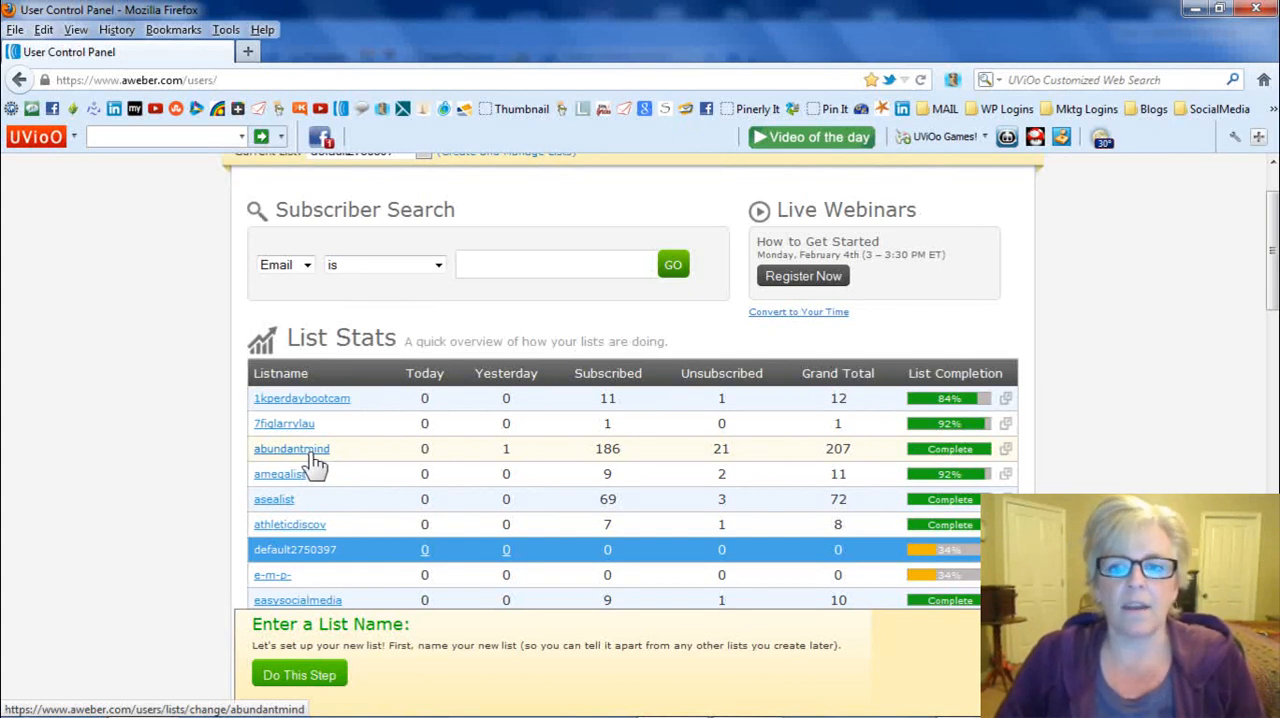
{"action": "scroll", "coordinate": [389, 478], "scroll_direction": "up", "scroll_amount": 1}
{"action": "scroll", "coordinate": [389, 470], "scroll_direction": "up", "scroll_amount": 1}
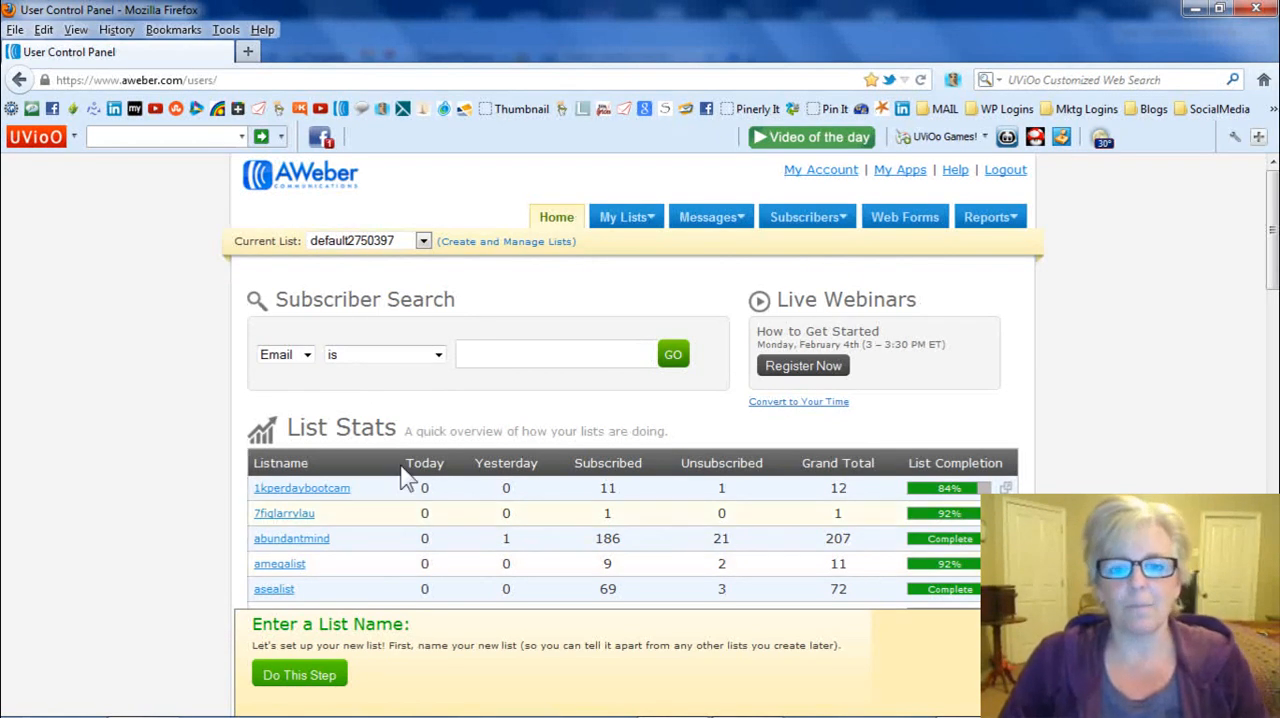
- Create a new mailing list from the list management page
{"action": "left_click", "coordinate": [483, 246]}
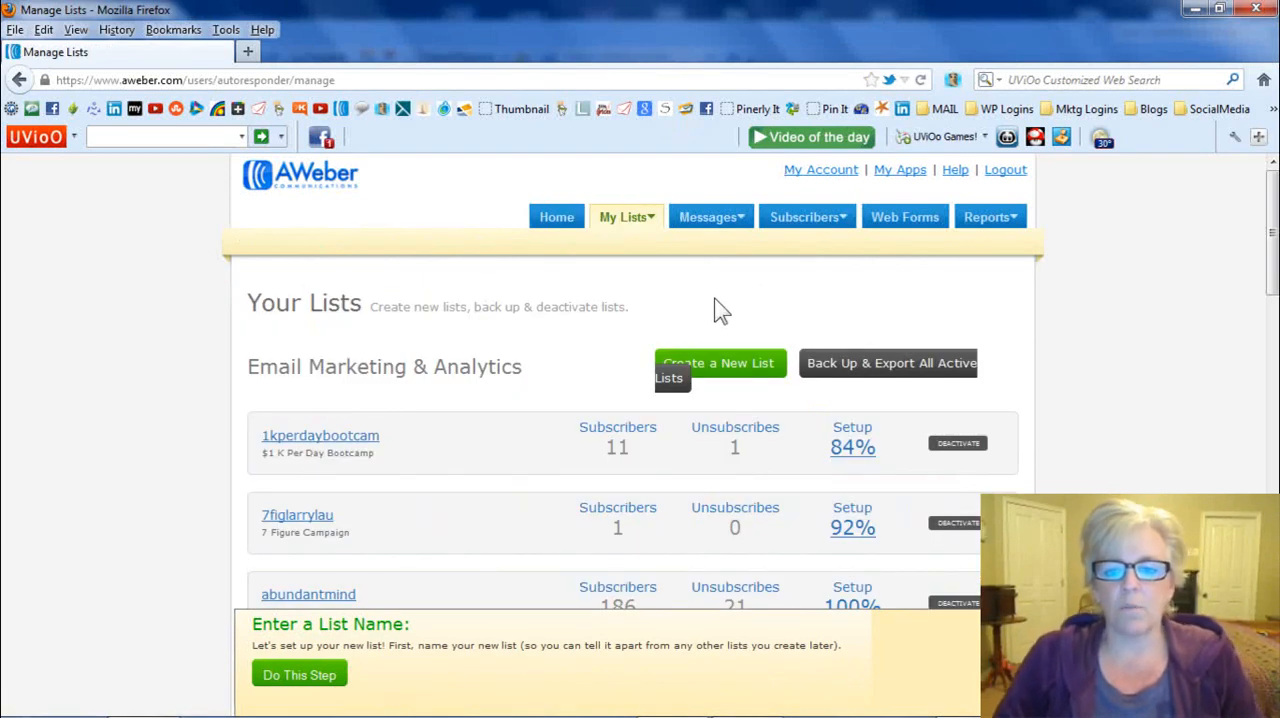
{"action": "left_click", "coordinate": [729, 377]}
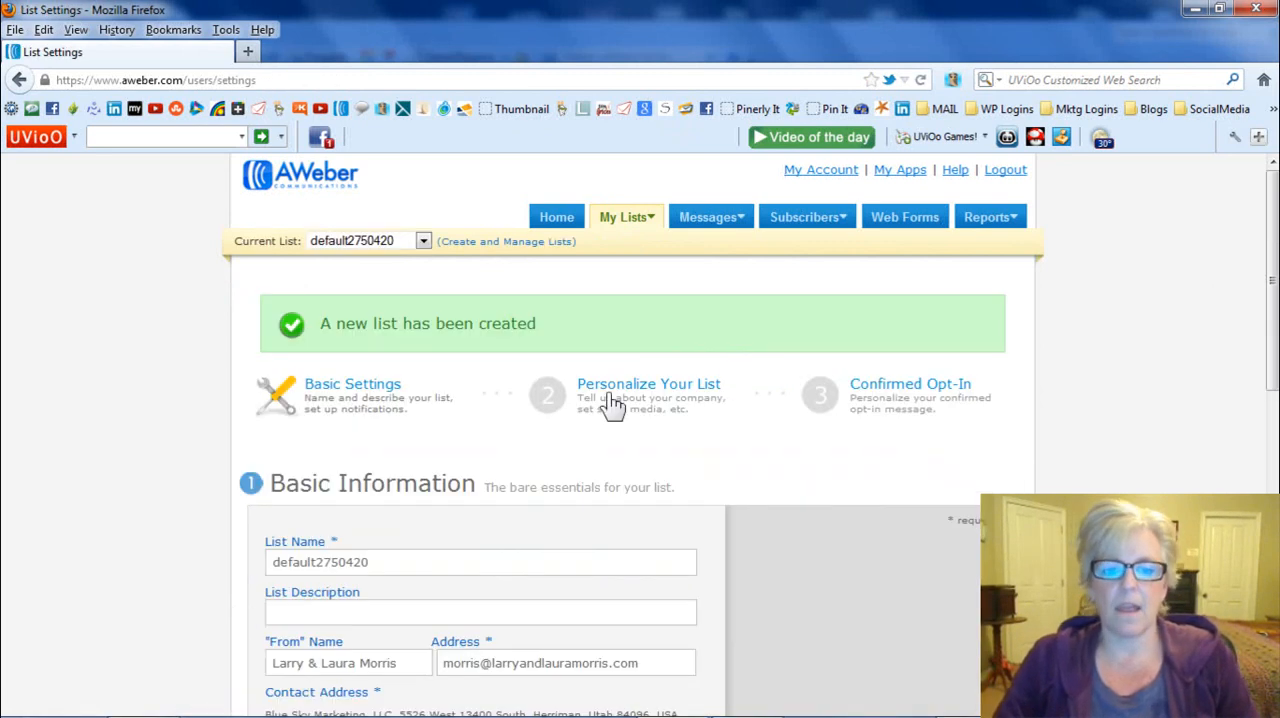
- Replace the new list's default name with empow1 and choose the suggested alternative em-pow-1
{"action": "scroll", "coordinate": [478, 318], "scroll_direction": "down", "scroll_amount": 3}
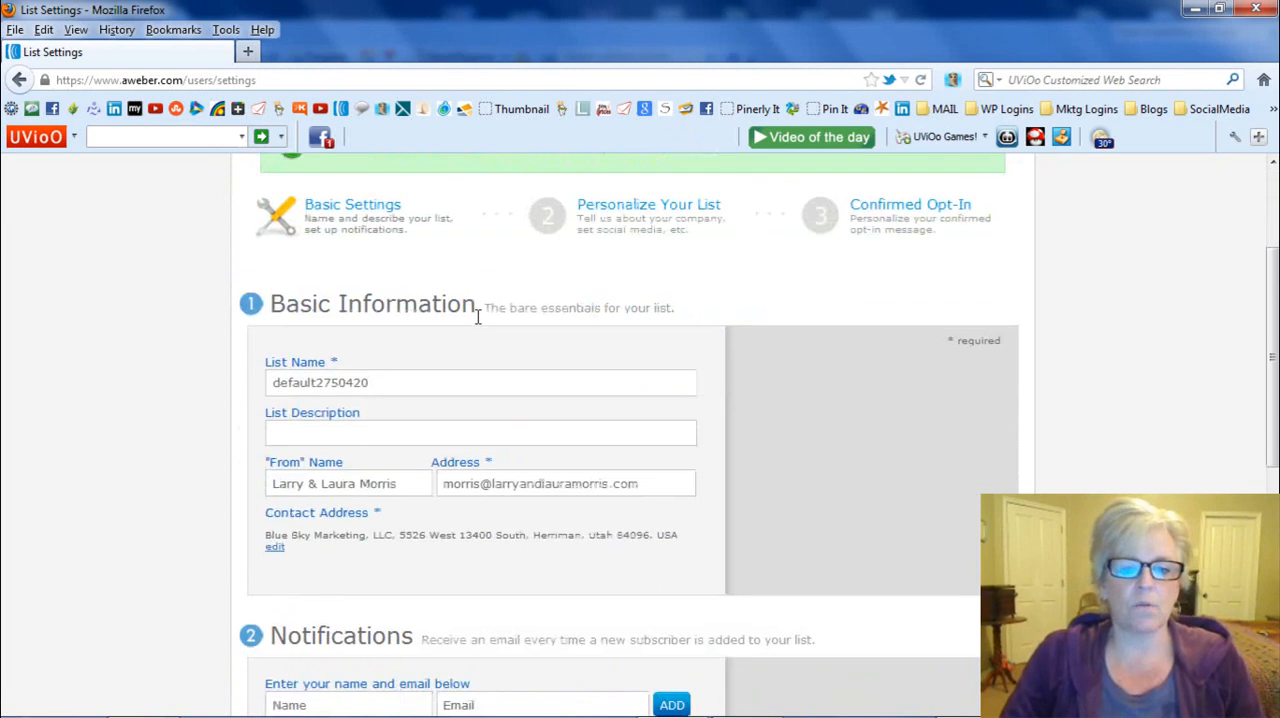
{"action": "left_click", "coordinate": [268, 383]}
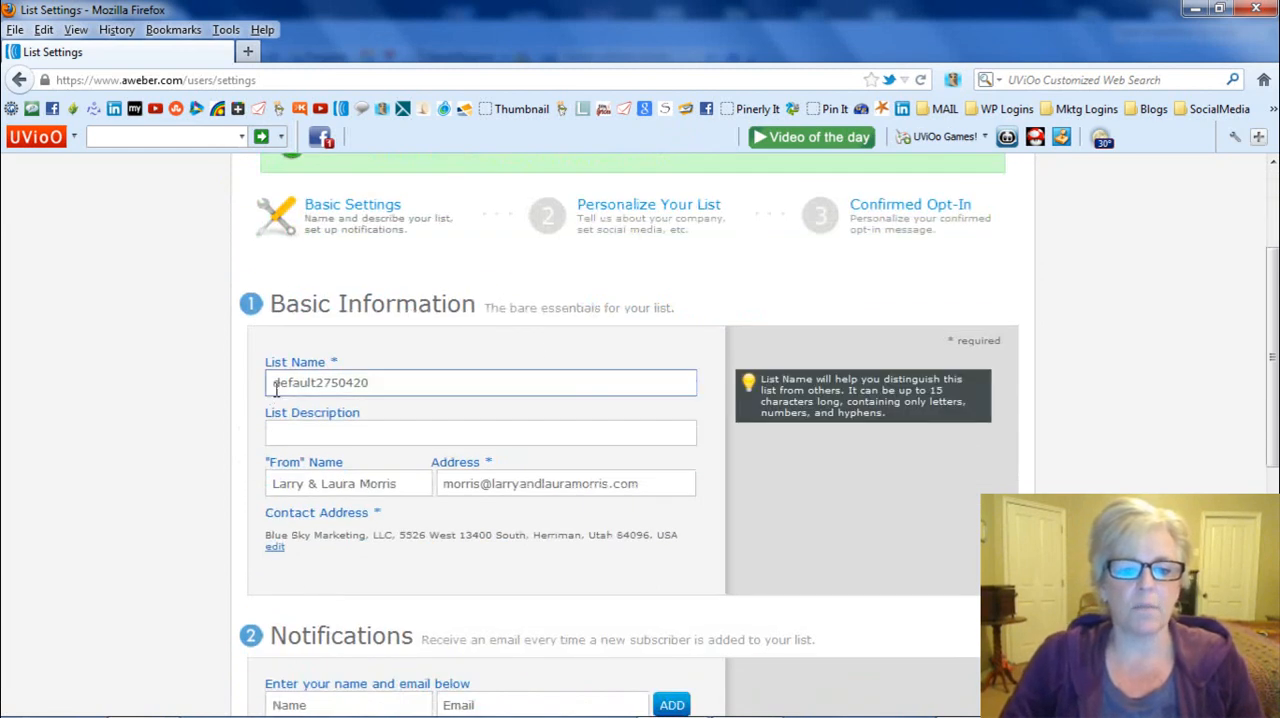
{"action": "left_click", "coordinate": [374, 383]}
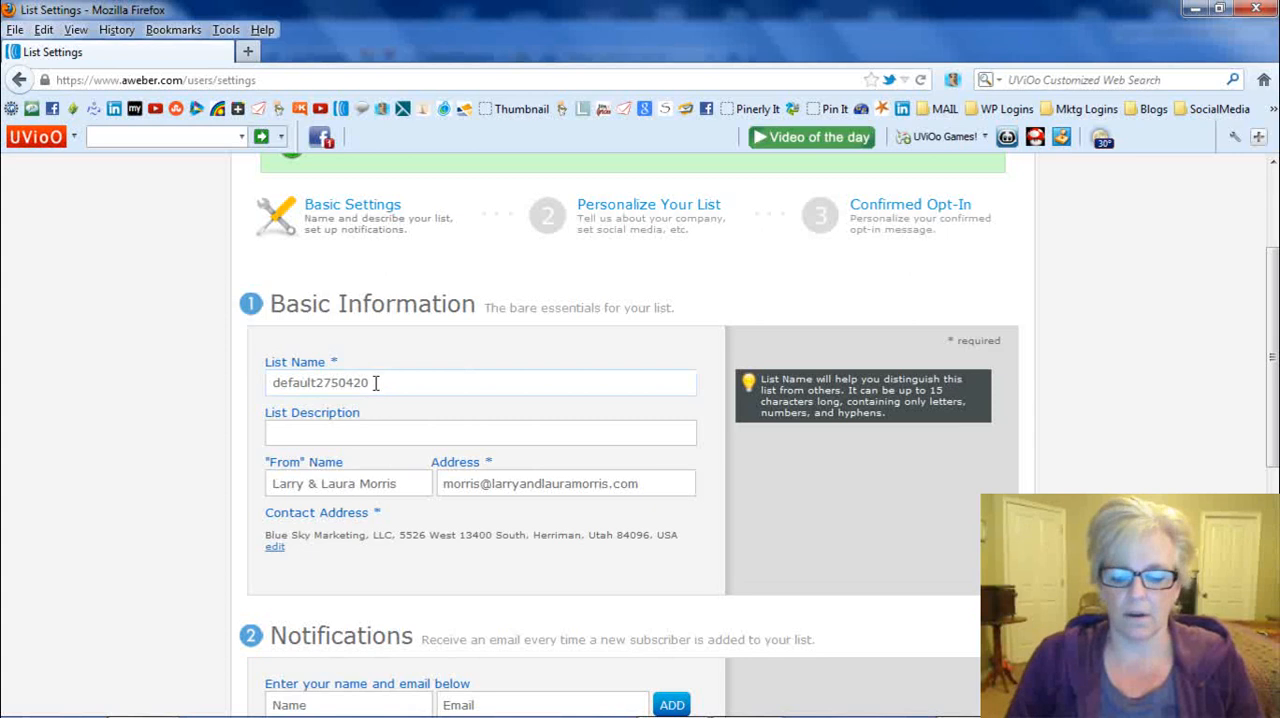
{"action": "key", "text": "BackSpace"}
{"action": "key", "text": "BackSpace"}
{"action": "key", "text": "BackSpace"}
{"action": "key", "text": "BackSpace"}
{"action": "key", "text": "BackSpace"}
{"action": "key", "text": "BackSpace"}
{"action": "key", "text": "BackSpace"}
{"action": "key", "text": "BackSpace"}
{"action": "key", "text": "BackSpace"}
{"action": "key", "text": "BackSpace"}
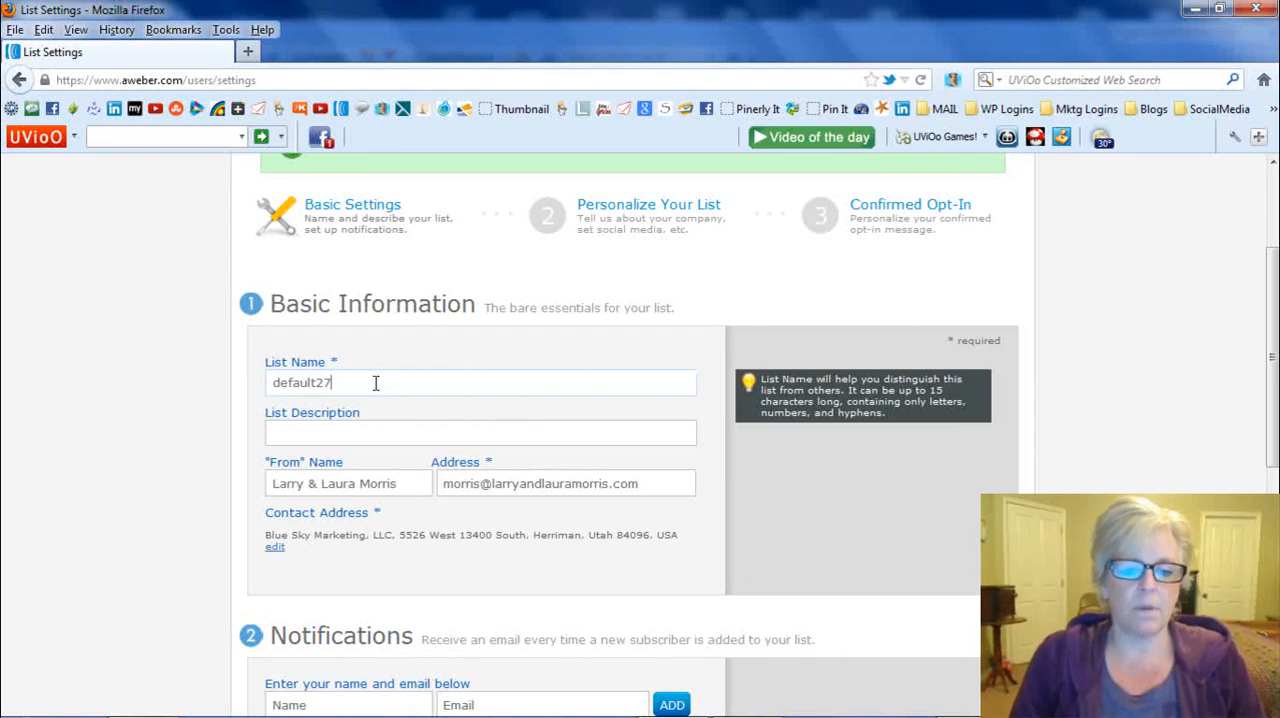
{"action": "key", "text": "BackSpace"}
{"action": "key", "text": "BackSpace"}
{"action": "key", "text": "BackSpace"}
{"action": "key", "text": "BackSpace"}
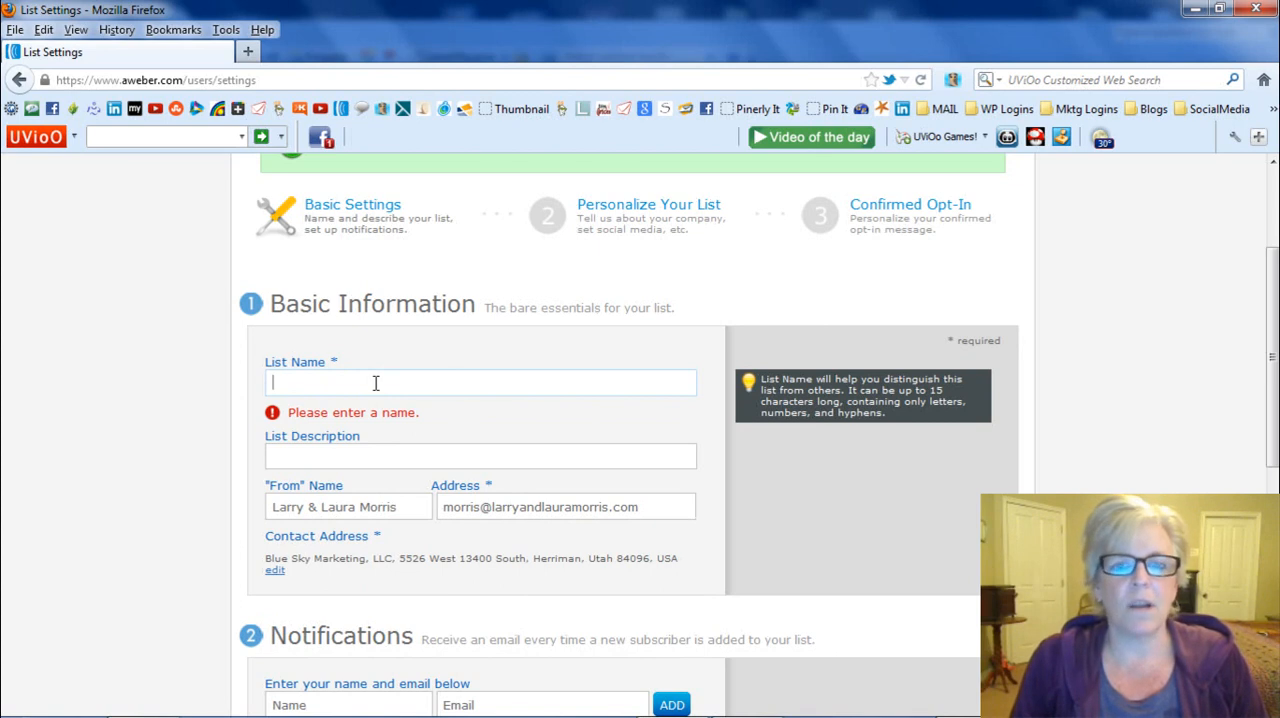
{"action": "scroll", "coordinate": [375, 383], "scroll_direction": "down", "scroll_amount": 3}
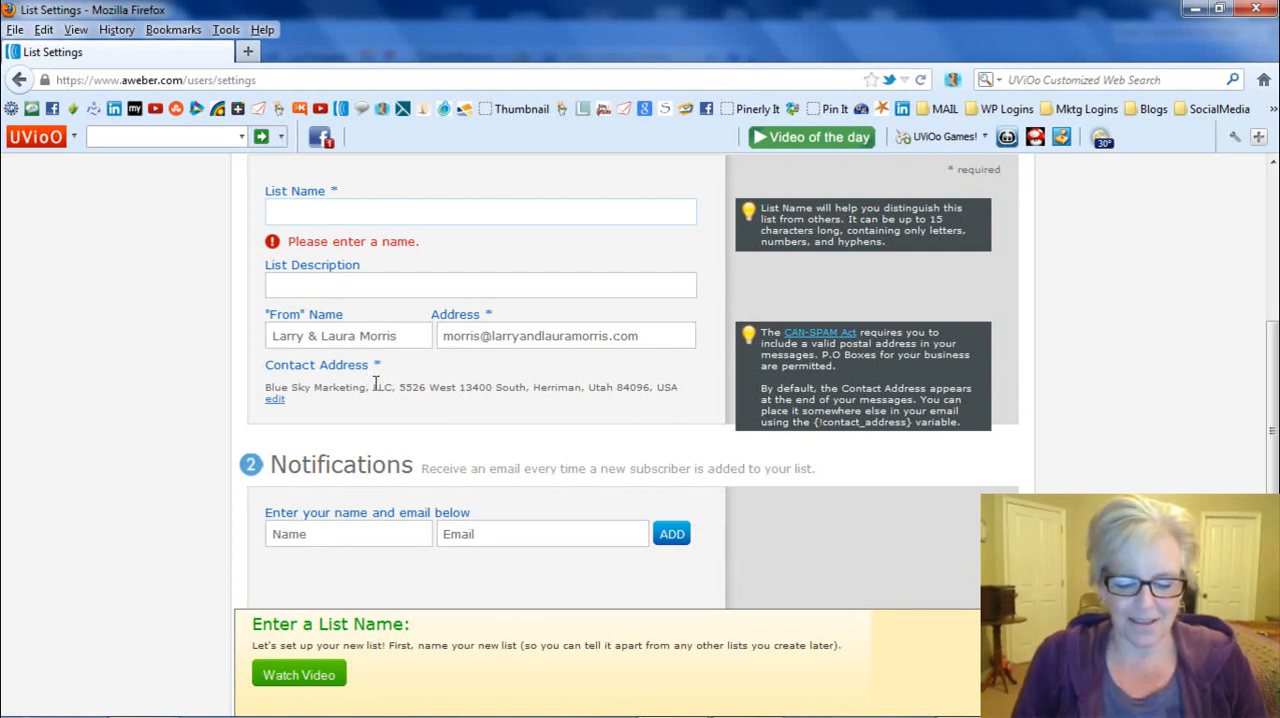
{"action": "type", "text": "em"}
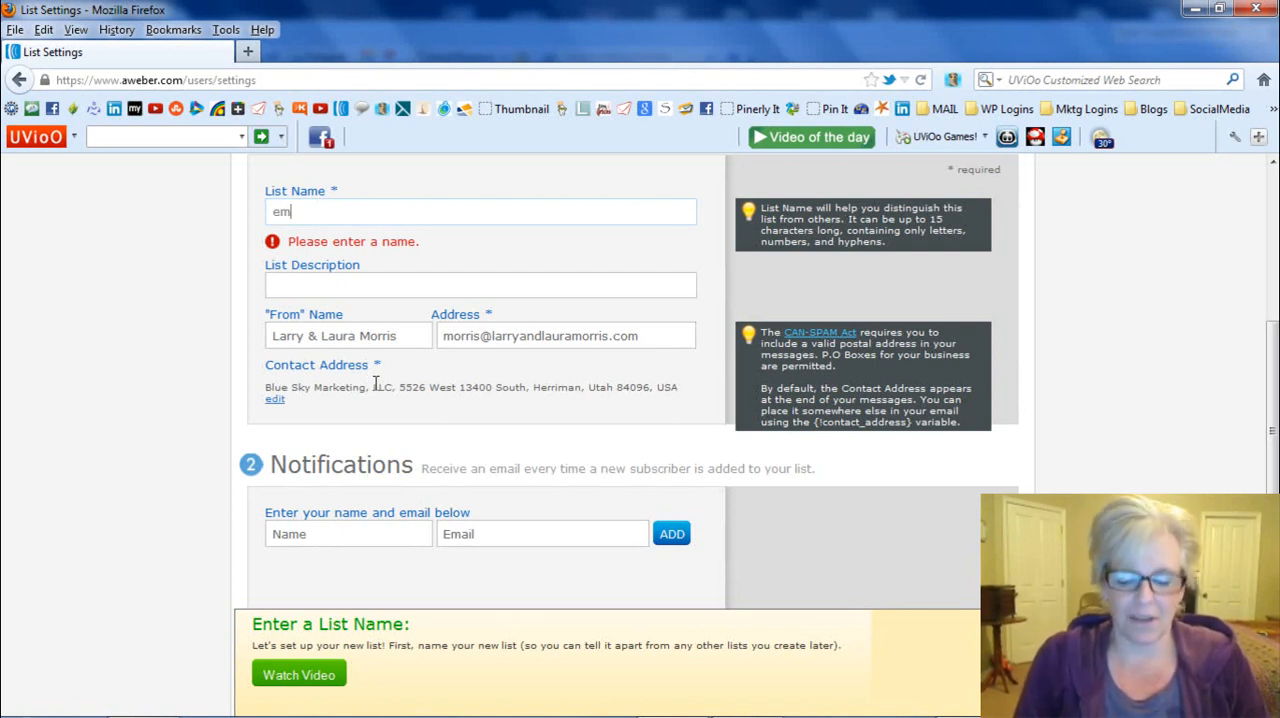
{"action": "type", "text": "pow"}
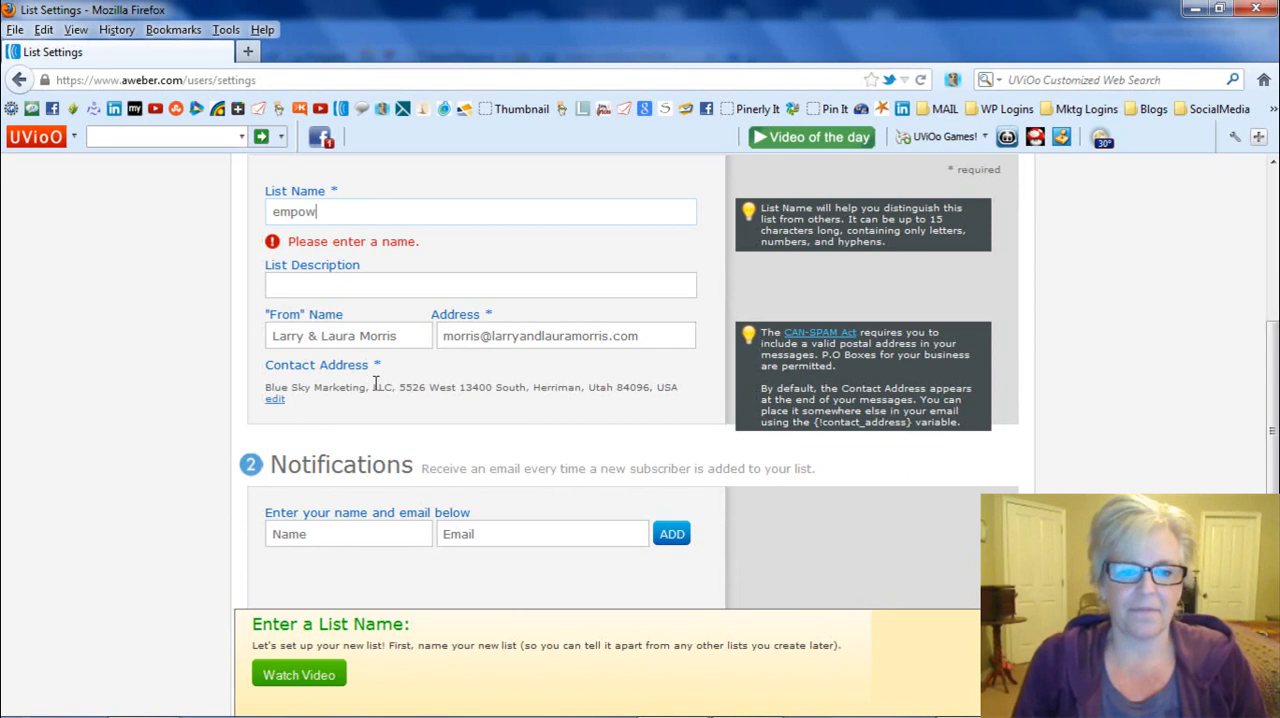
{"action": "type", "text": "1"}
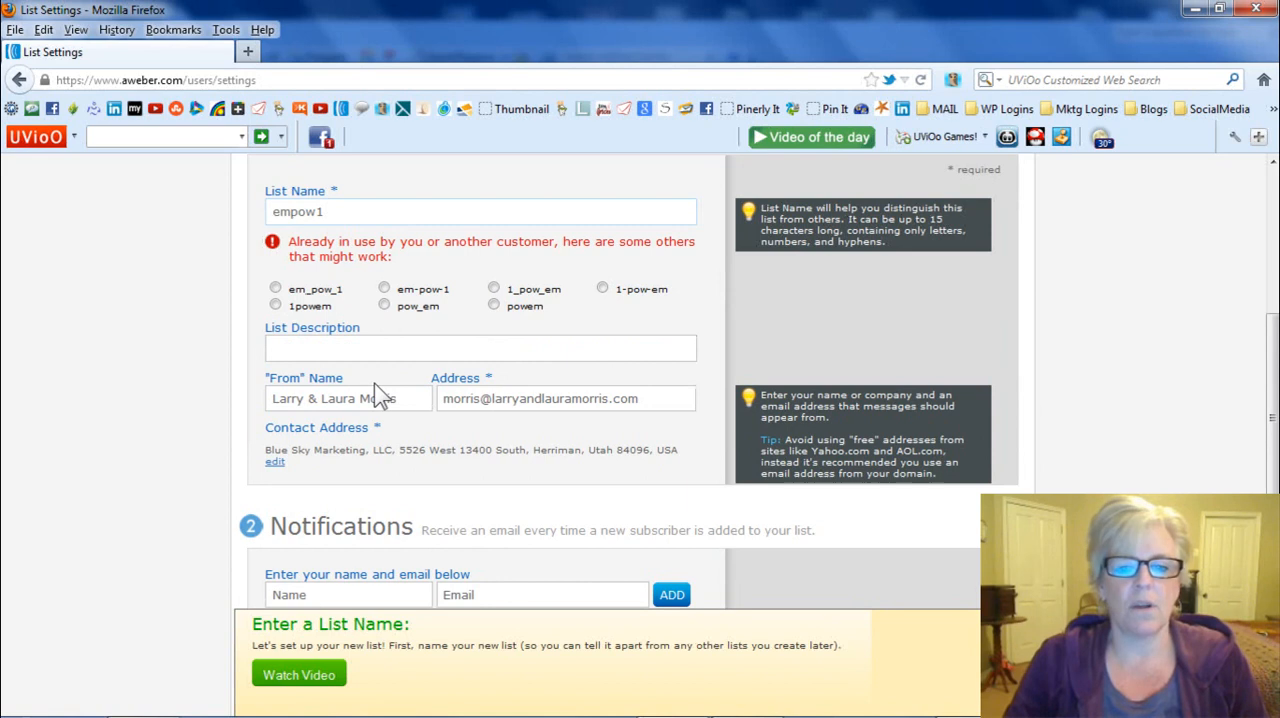
{"action": "left_click", "coordinate": [385, 288]}
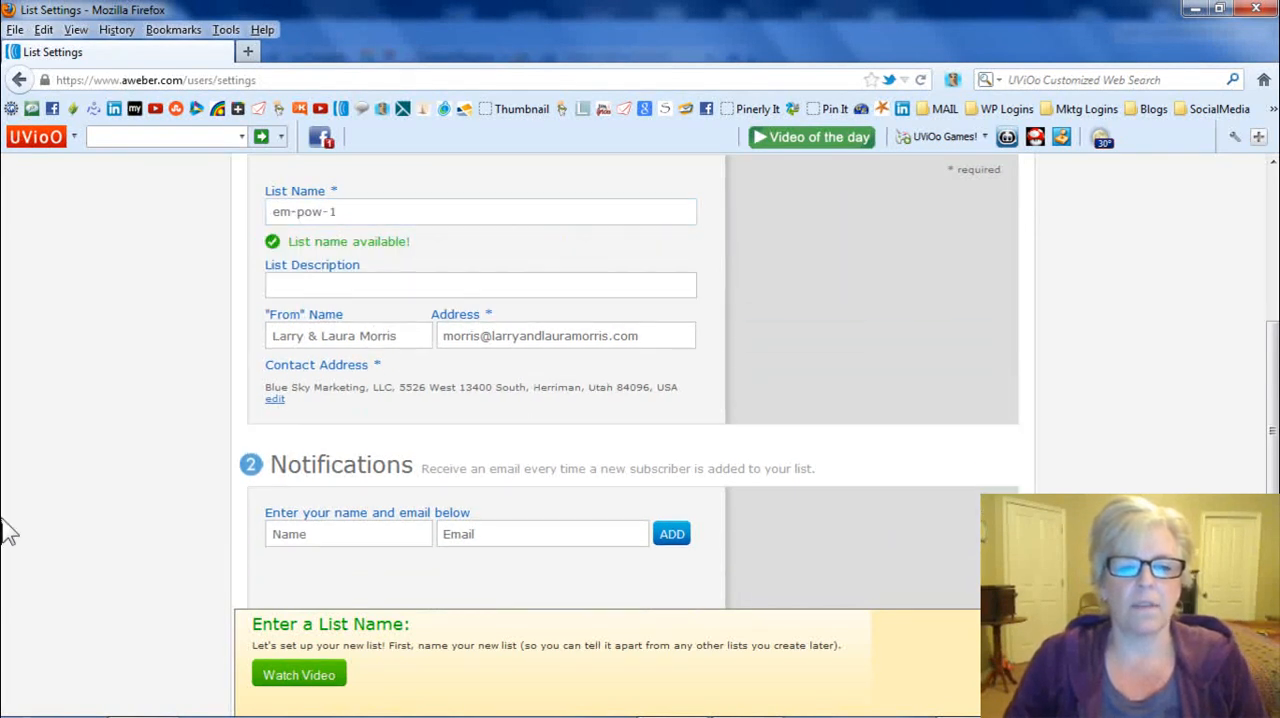
- Set the list description to "Empower Network 2 List"
{"action": "left_click", "coordinate": [313, 283]}
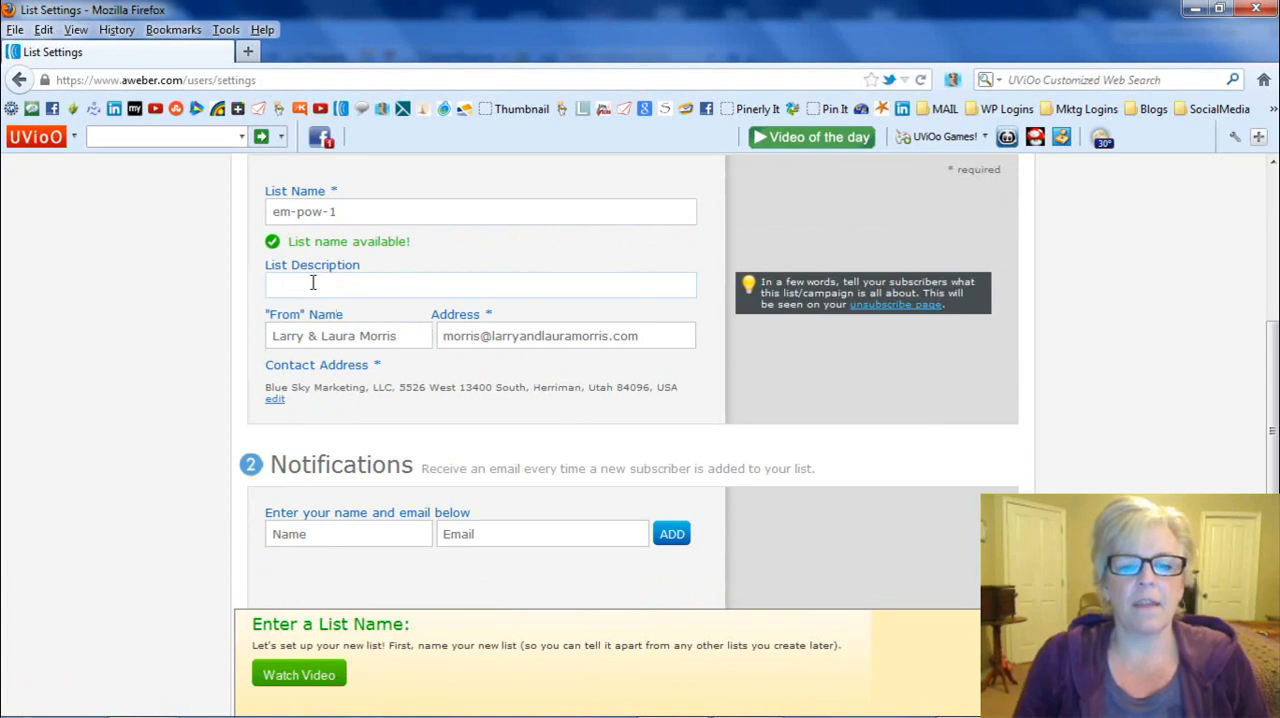
{"action": "type", "text": "Empower"}
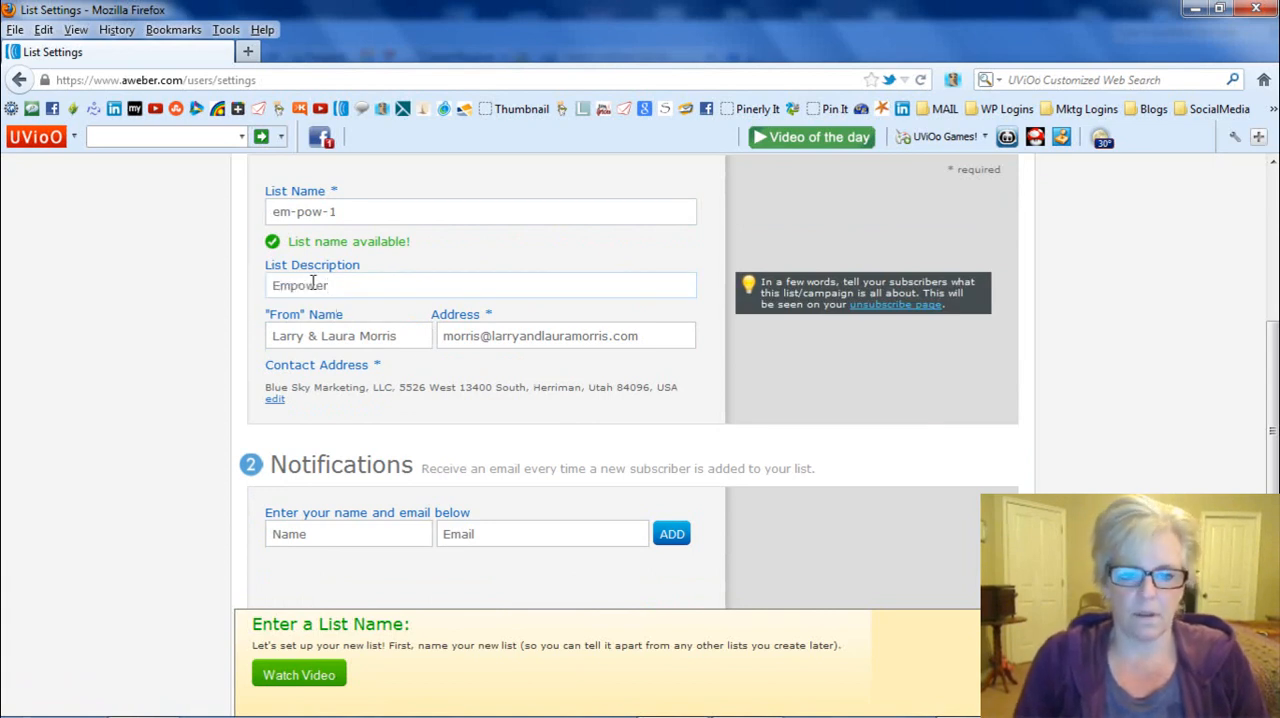
{"action": "type", "text": " Network"}
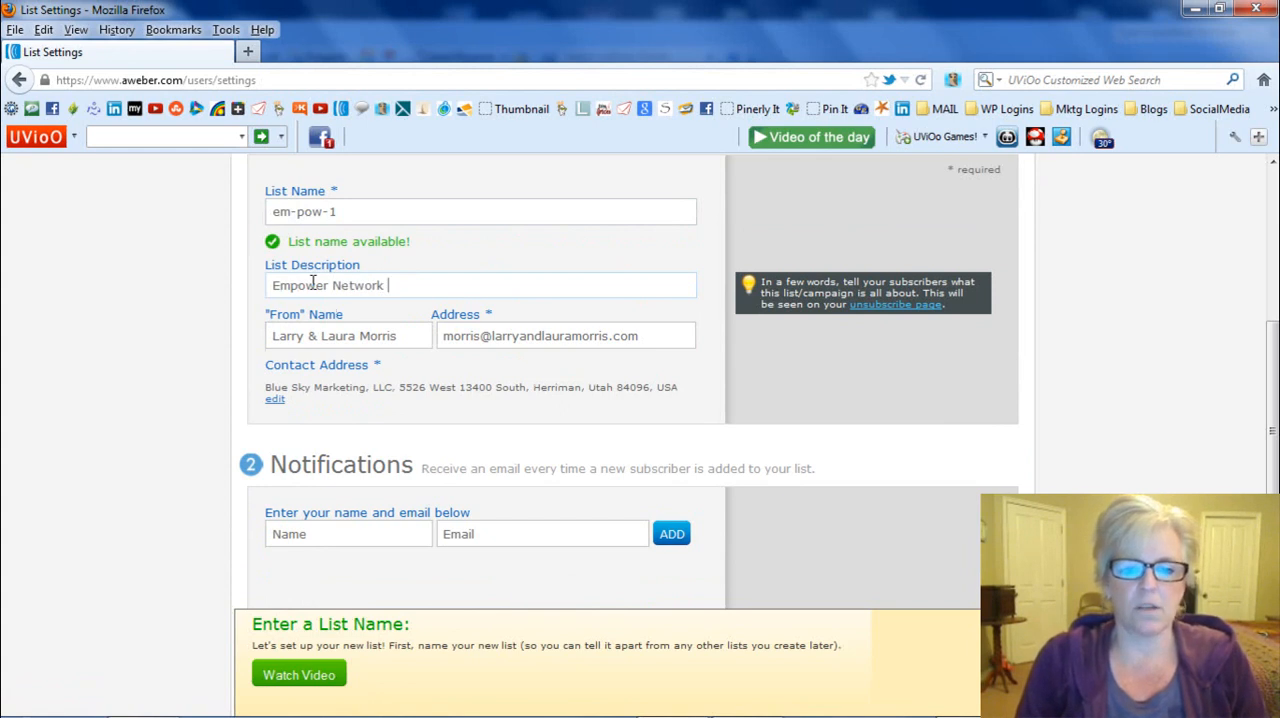
{"action": "type", "text": "i 2"}
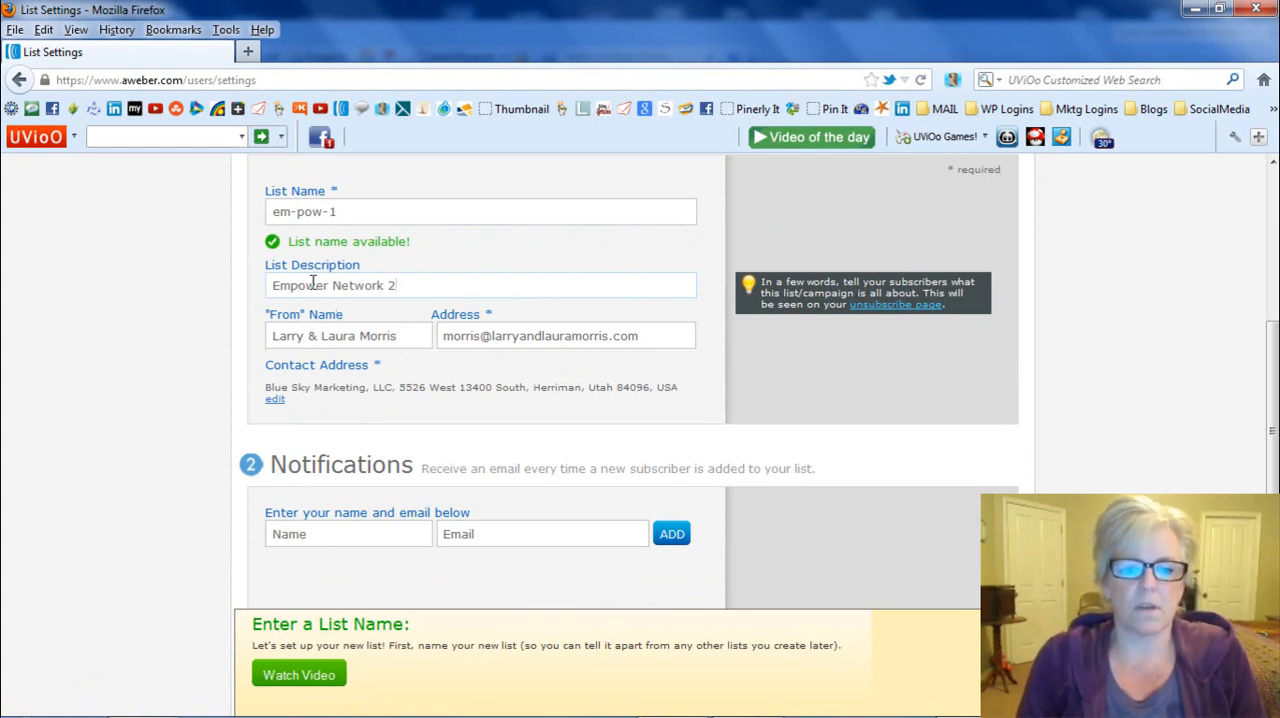
{"action": "type", "text": " List"}
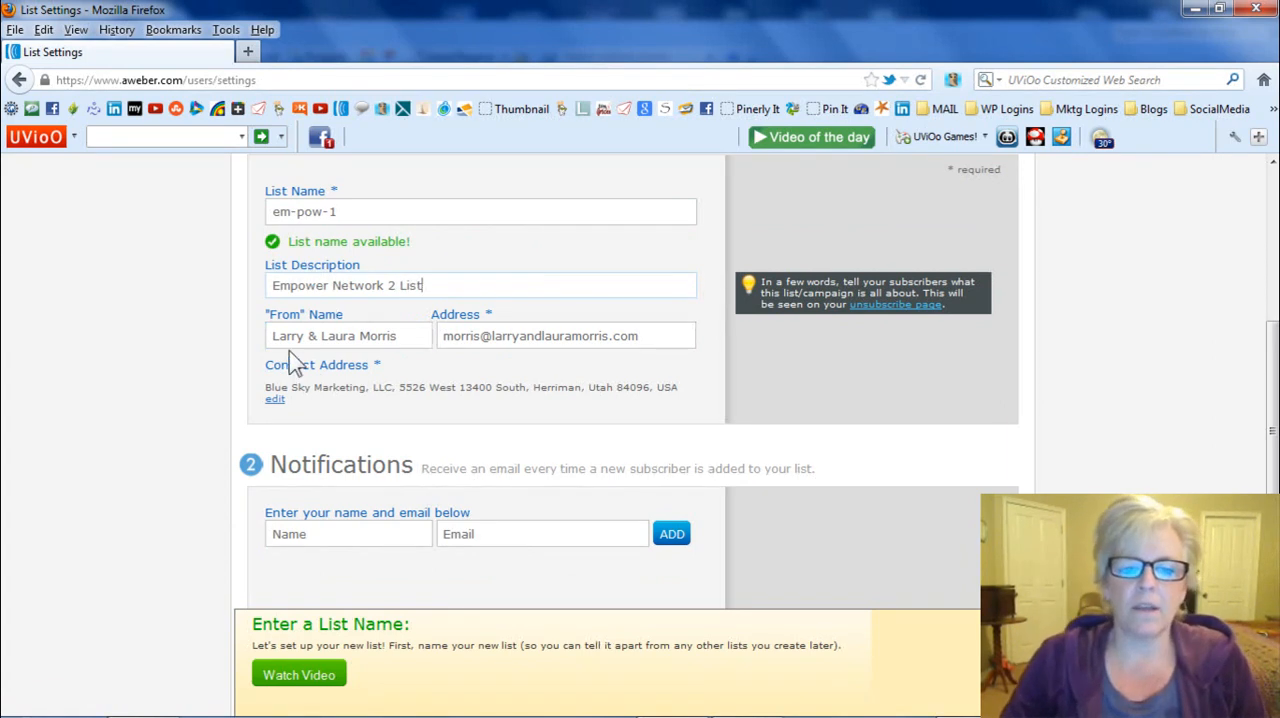
- Try an asterisk and a tilde in front of the "From" name, and remove each symbol again
{"action": "mouse_move", "coordinate": [277, 342]}
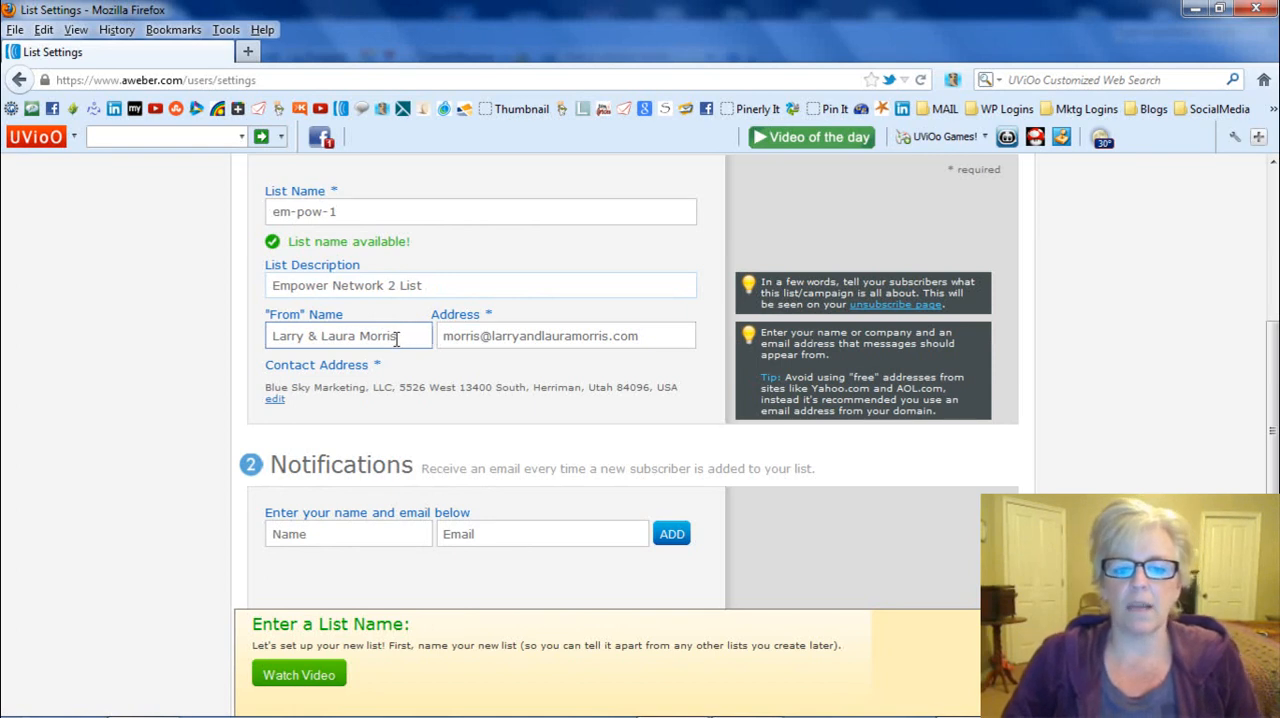
{"action": "left_click", "coordinate": [273, 336]}
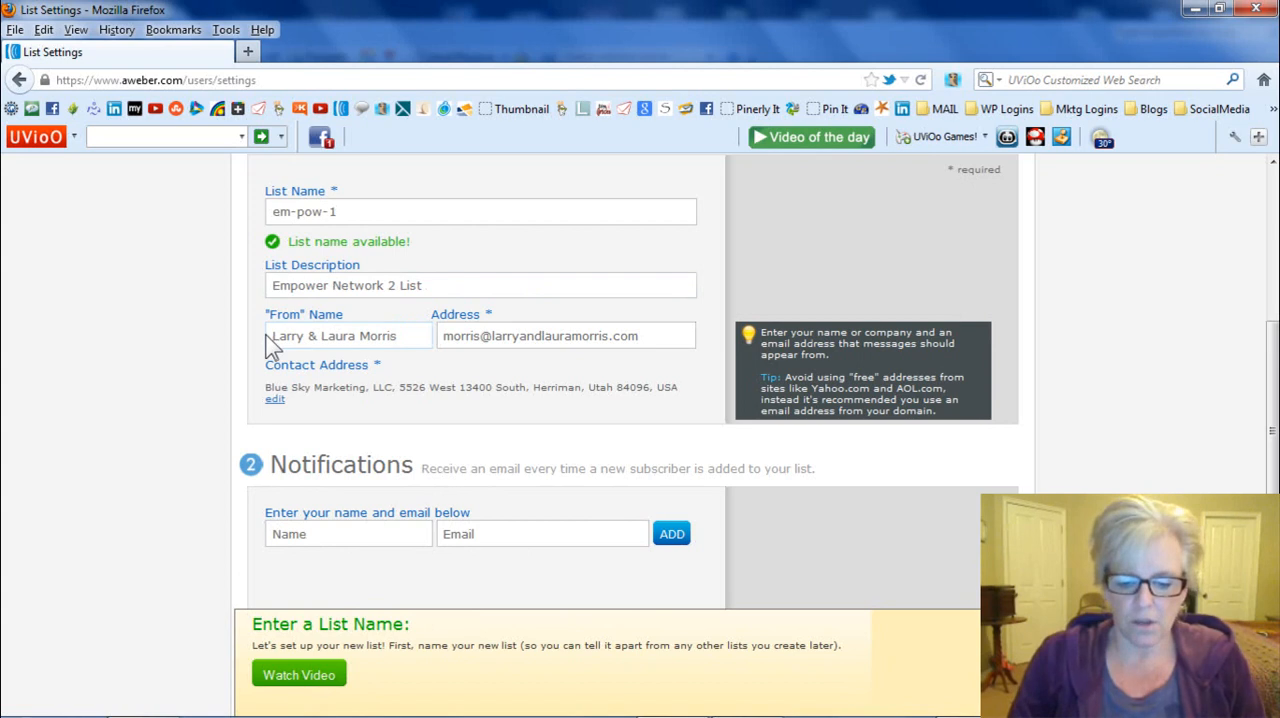
{"action": "type", "text": "*"}
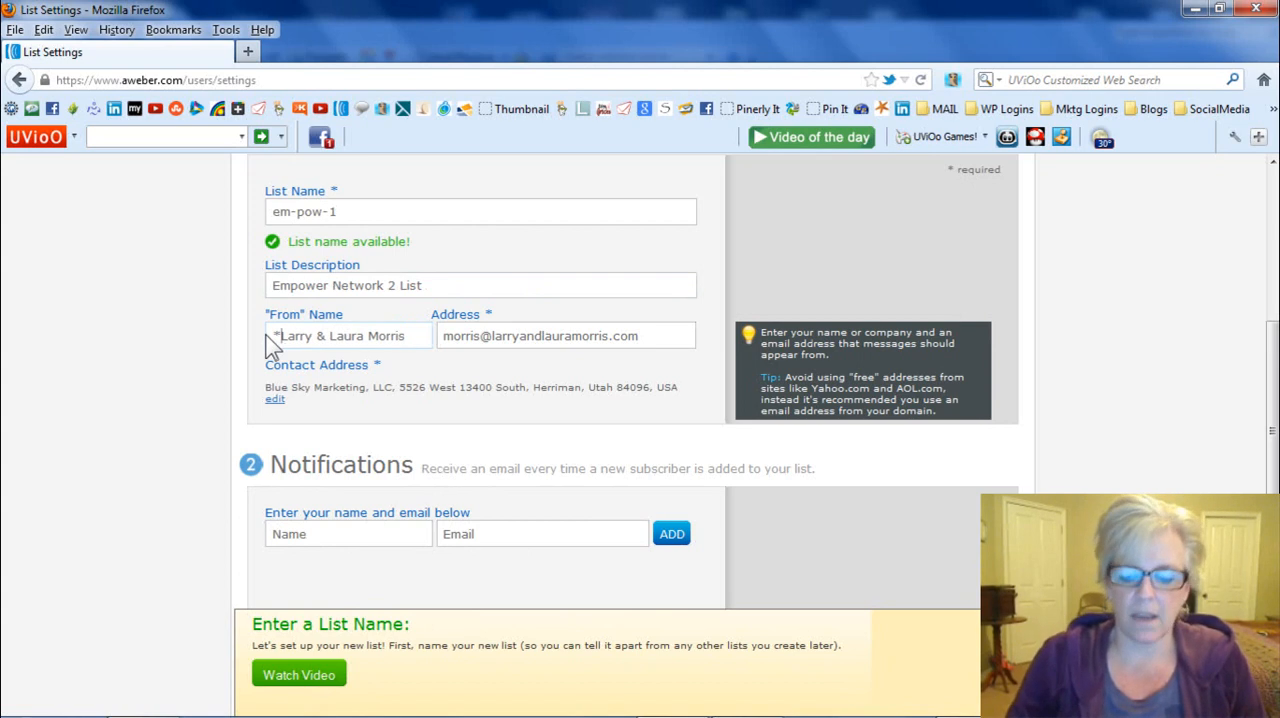
{"action": "key", "text": "BackSpace"}
{"action": "type", "text": "~"}
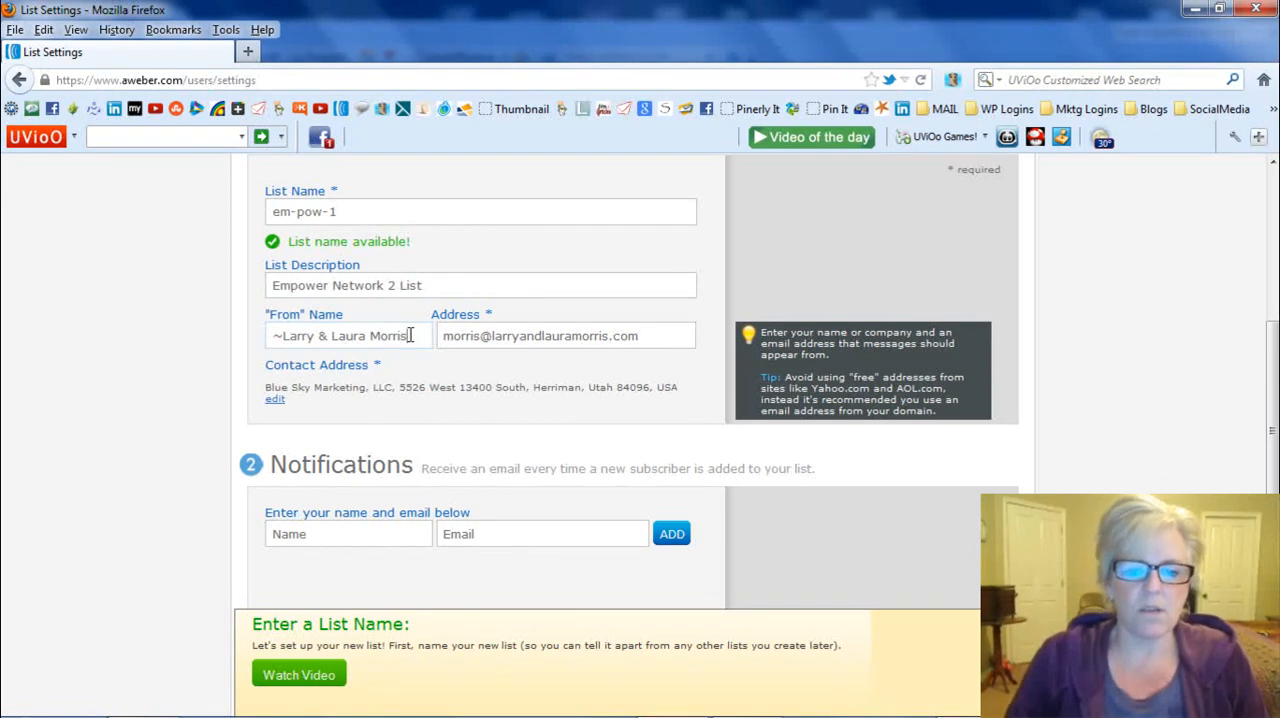
{"action": "left_click", "coordinate": [285, 339]}
{"action": "key", "text": "BackSpace"}
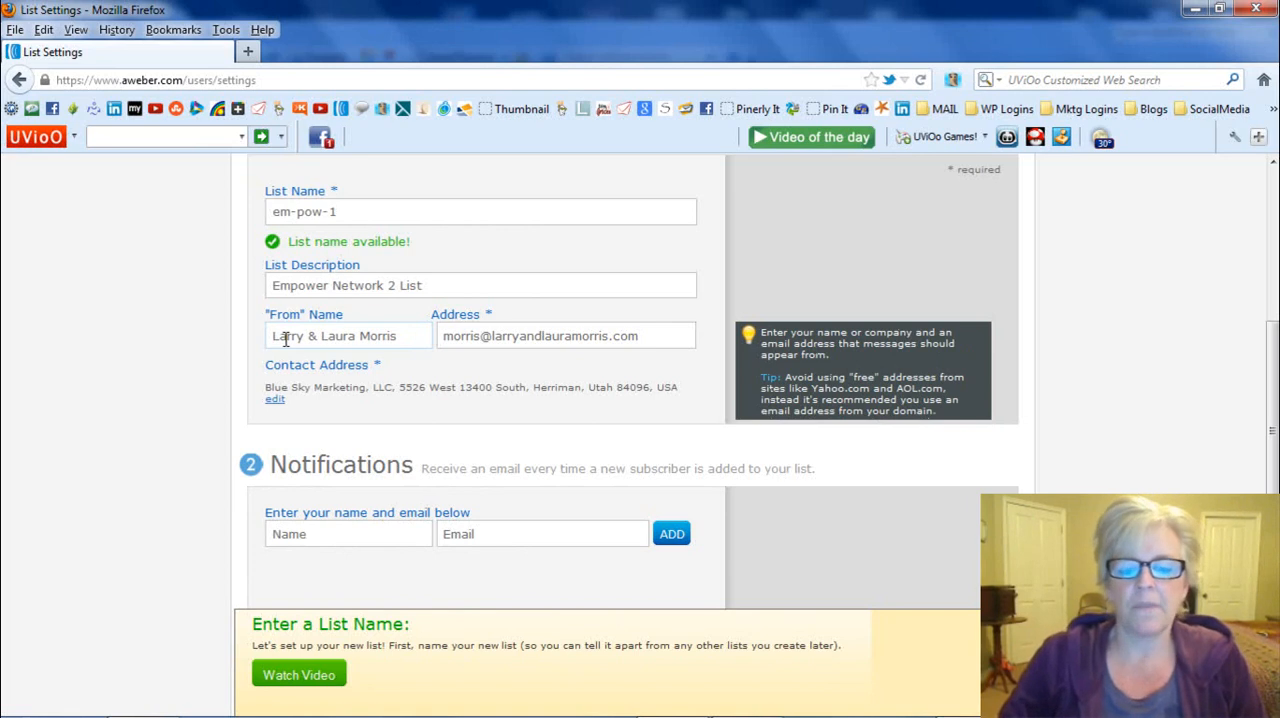
{"action": "left_click", "coordinate": [448, 339]}
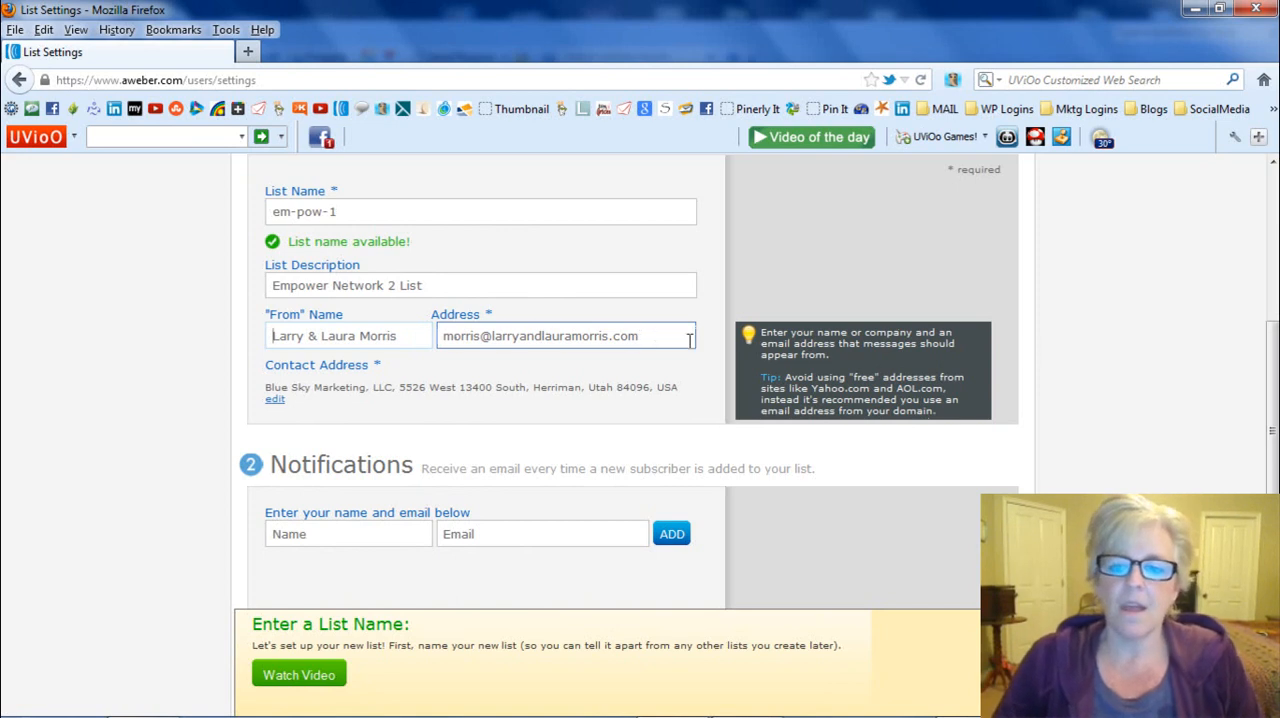
{"action": "left_click", "coordinate": [755, 338]}
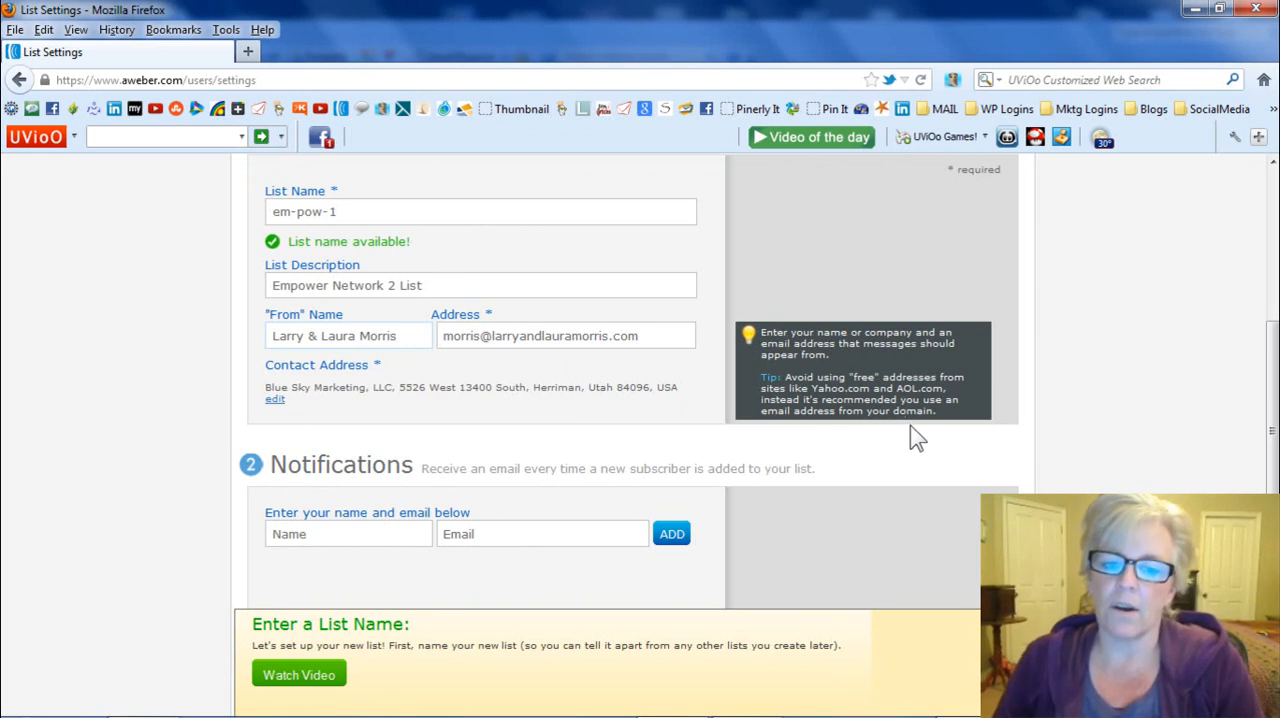
{"action": "left_click", "coordinate": [465, 337]}
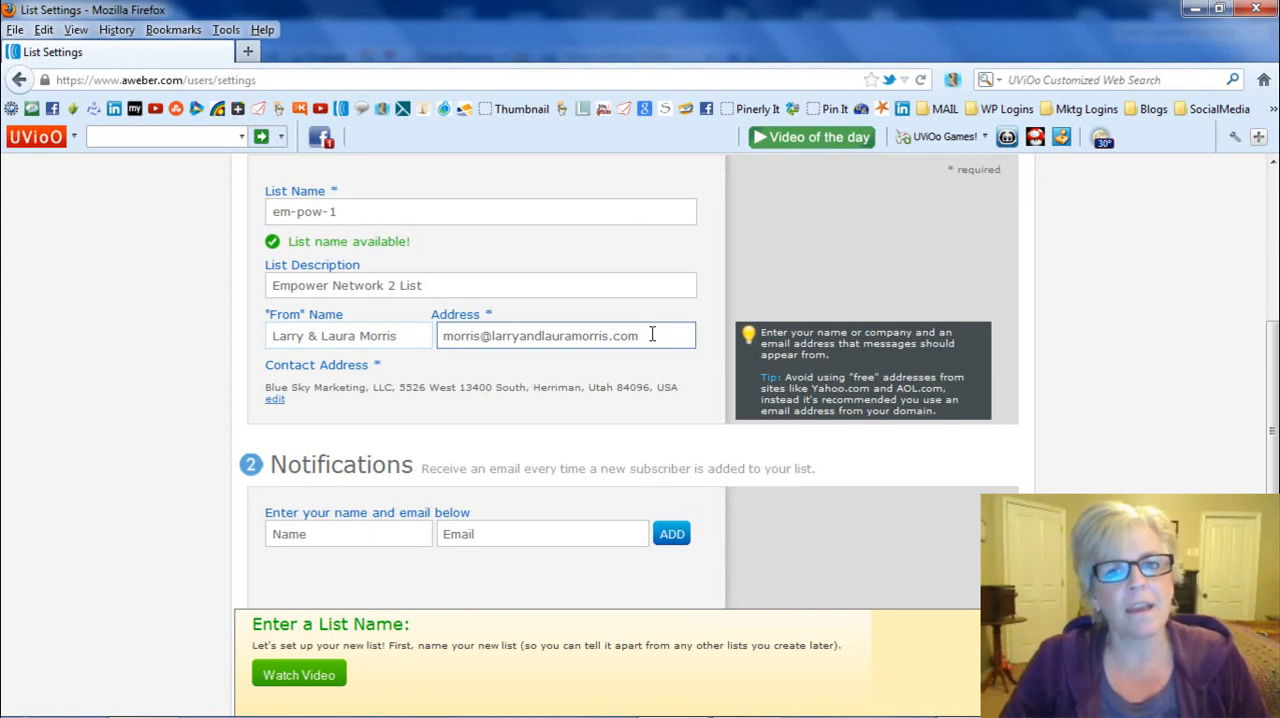
- Enter the notification recipient's name and e-mail address, and save the list's basic settings
{"action": "scroll", "coordinate": [652, 334], "scroll_direction": "down", "scroll_amount": 2}
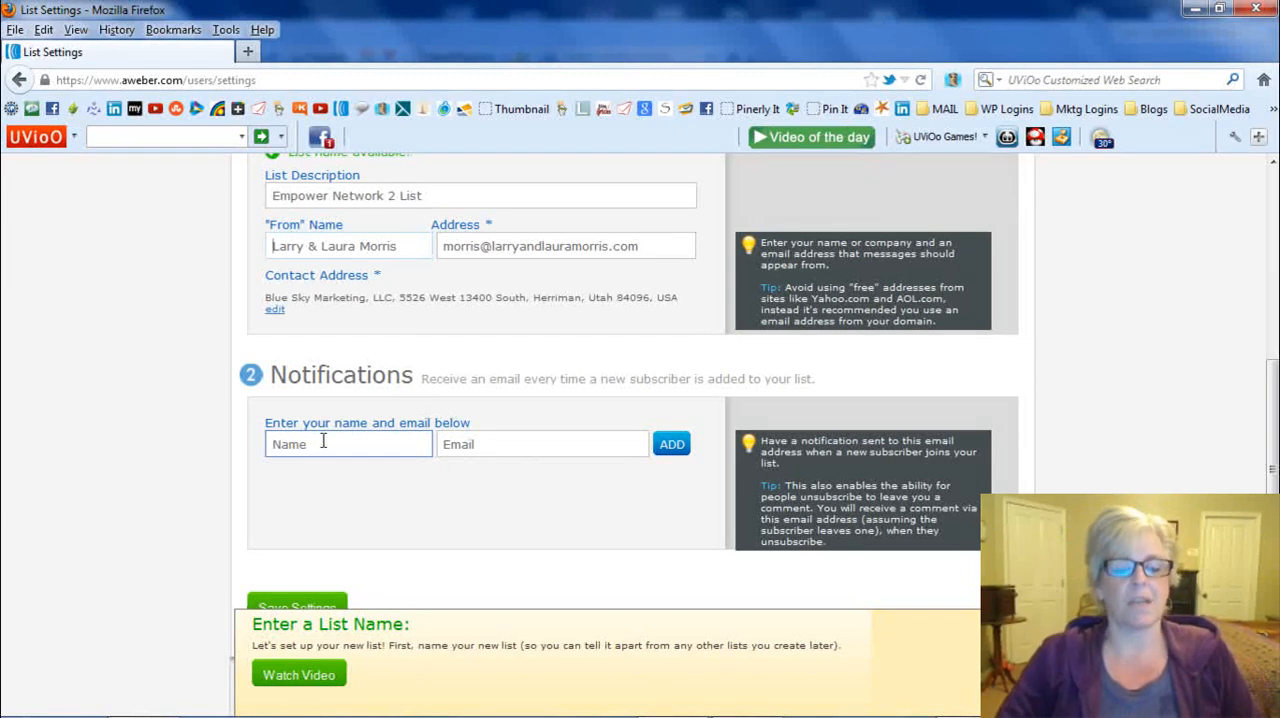
{"action": "left_click", "coordinate": [323, 442]}
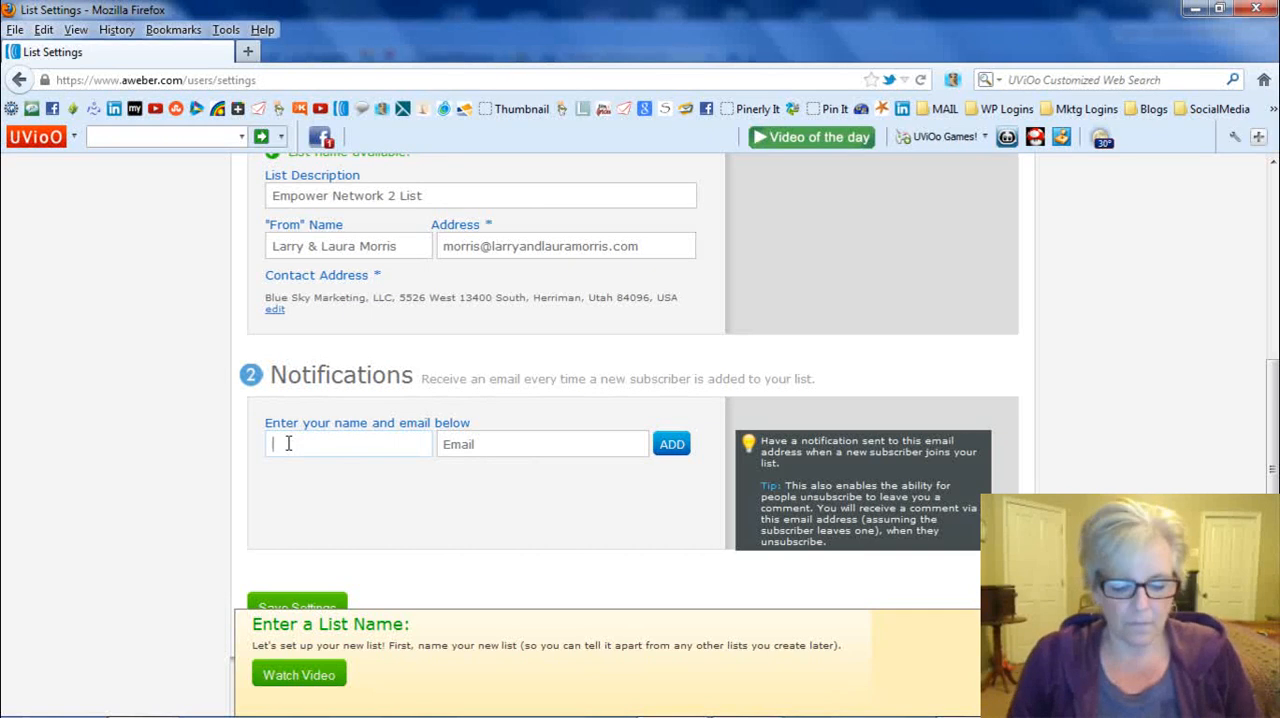
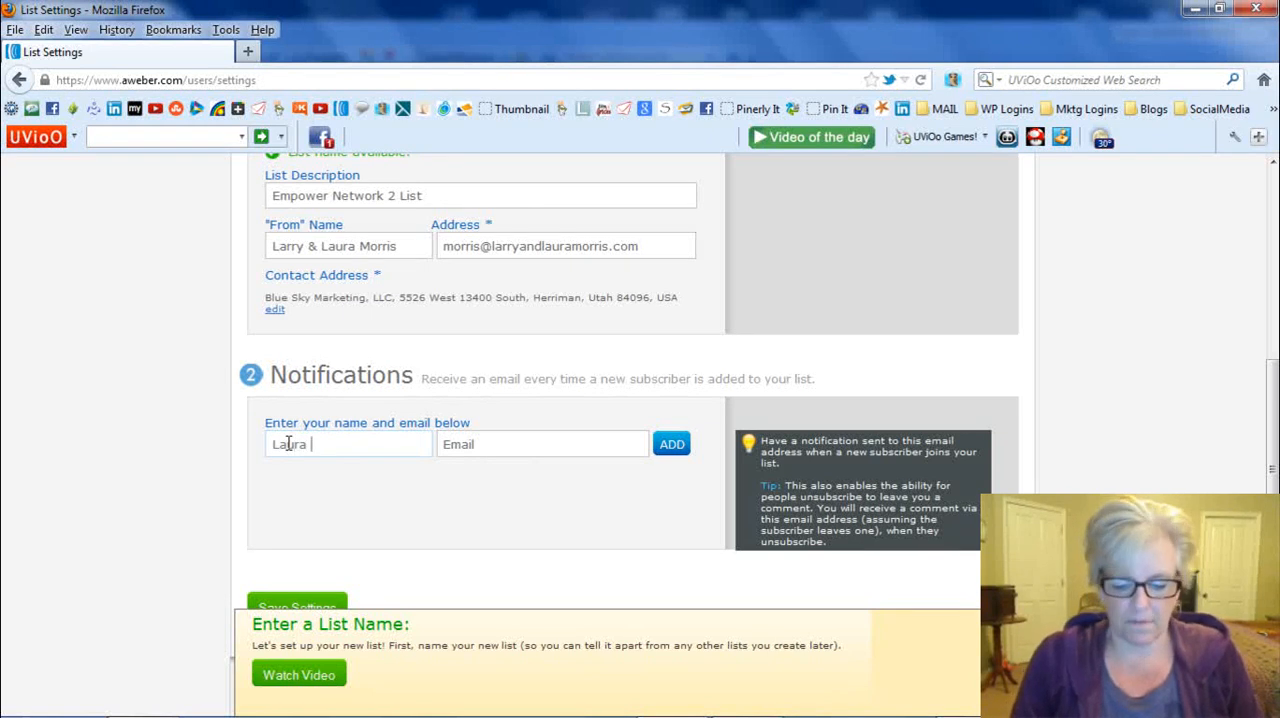
{"action": "key", "text": "Tab"}
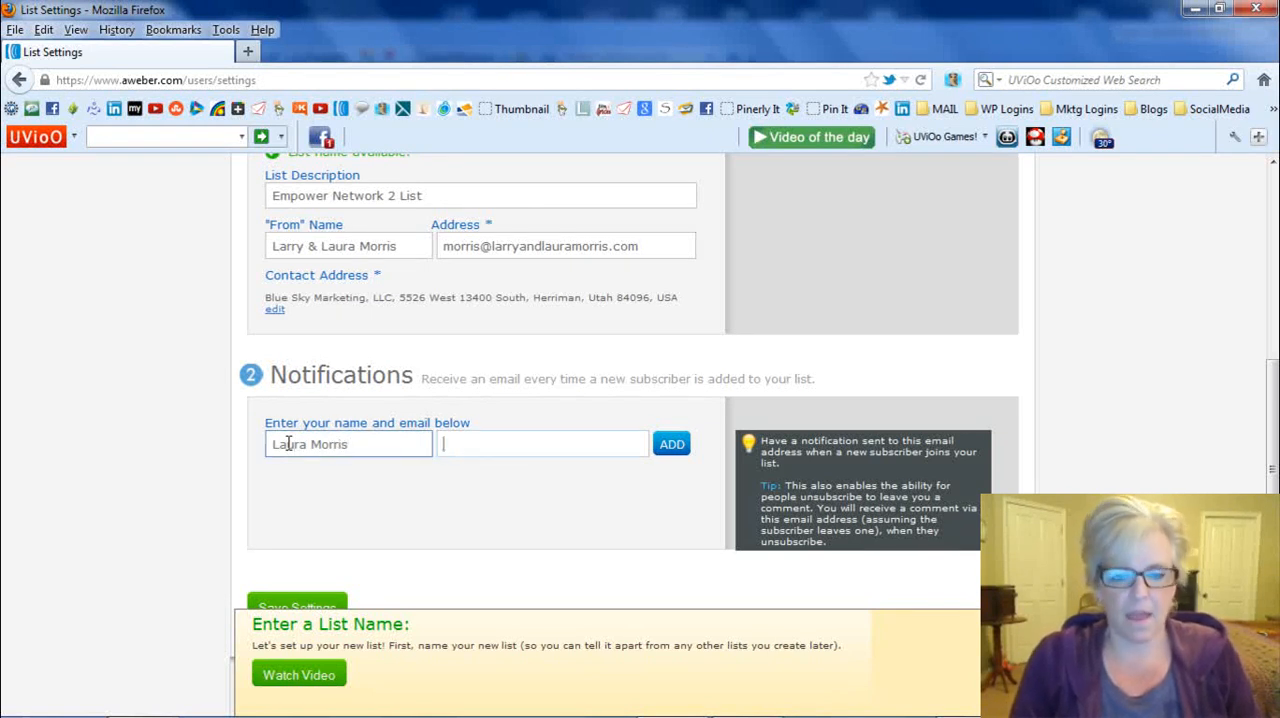
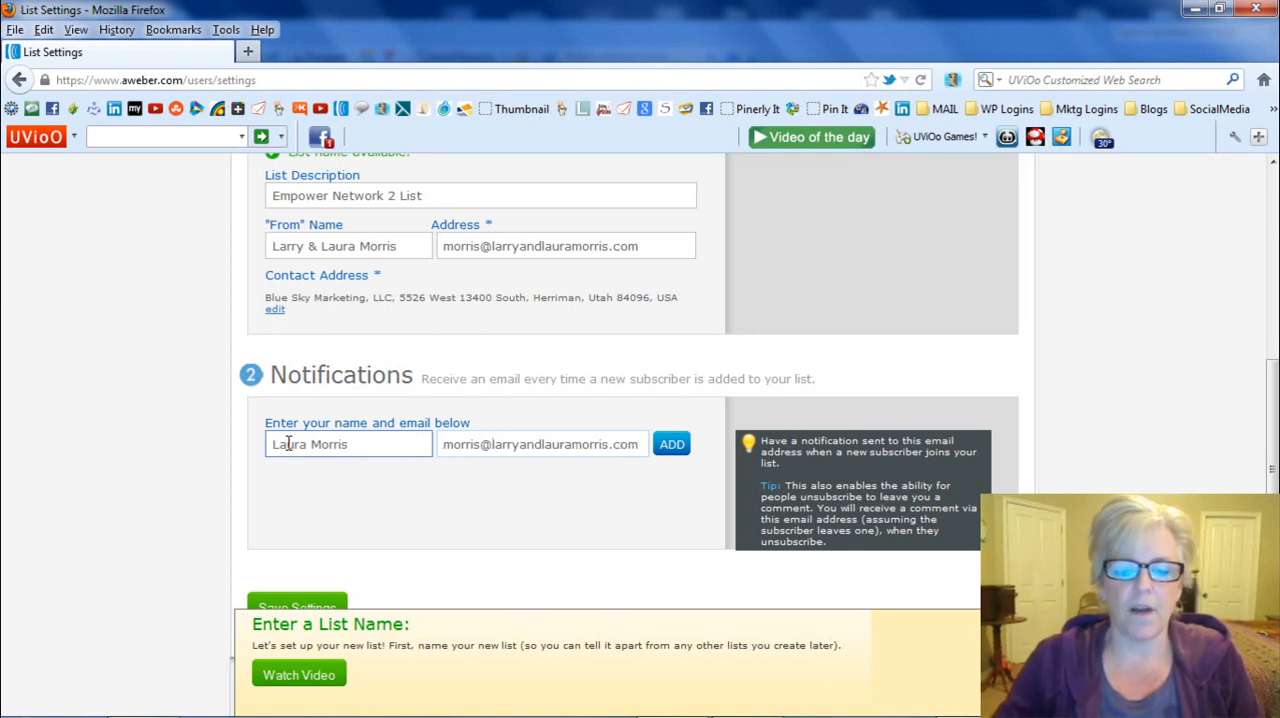
{"action": "left_click", "coordinate": [308, 600]}
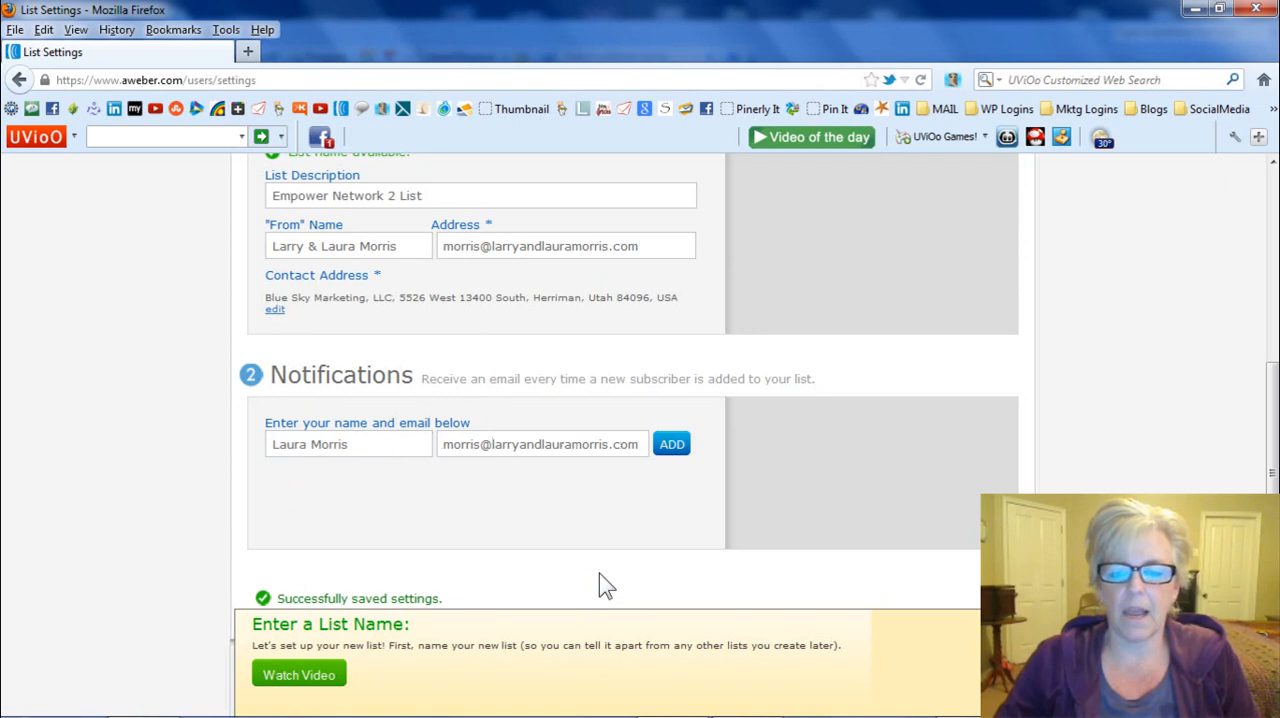
- Open the Personalize Your List settings and go to the Company Name field under Company Branding
{"action": "scroll", "coordinate": [600, 585], "scroll_direction": "up", "scroll_amount": 5}
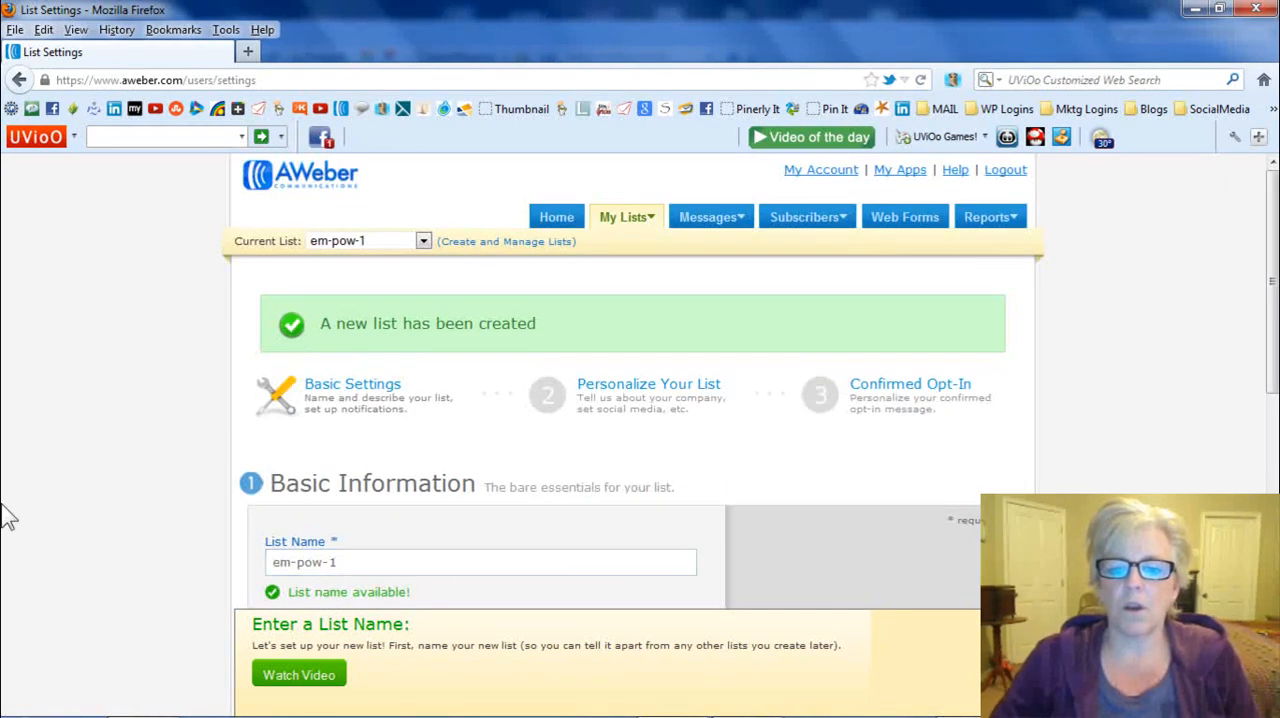
{"action": "left_click", "coordinate": [624, 383]}
{"action": "scroll", "coordinate": [628, 376], "scroll_direction": "down", "scroll_amount": 3}
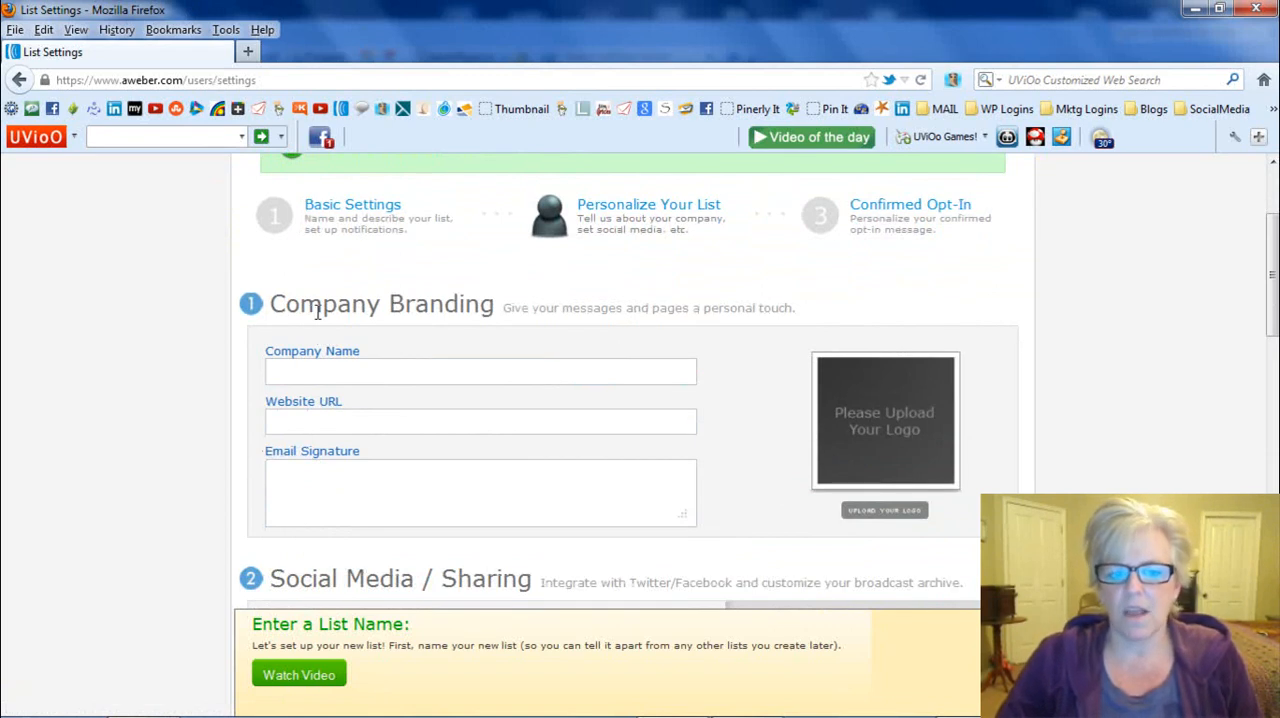
{"action": "scroll", "coordinate": [318, 312], "scroll_direction": "down", "scroll_amount": 2}
{"action": "left_click", "coordinate": [403, 284]}
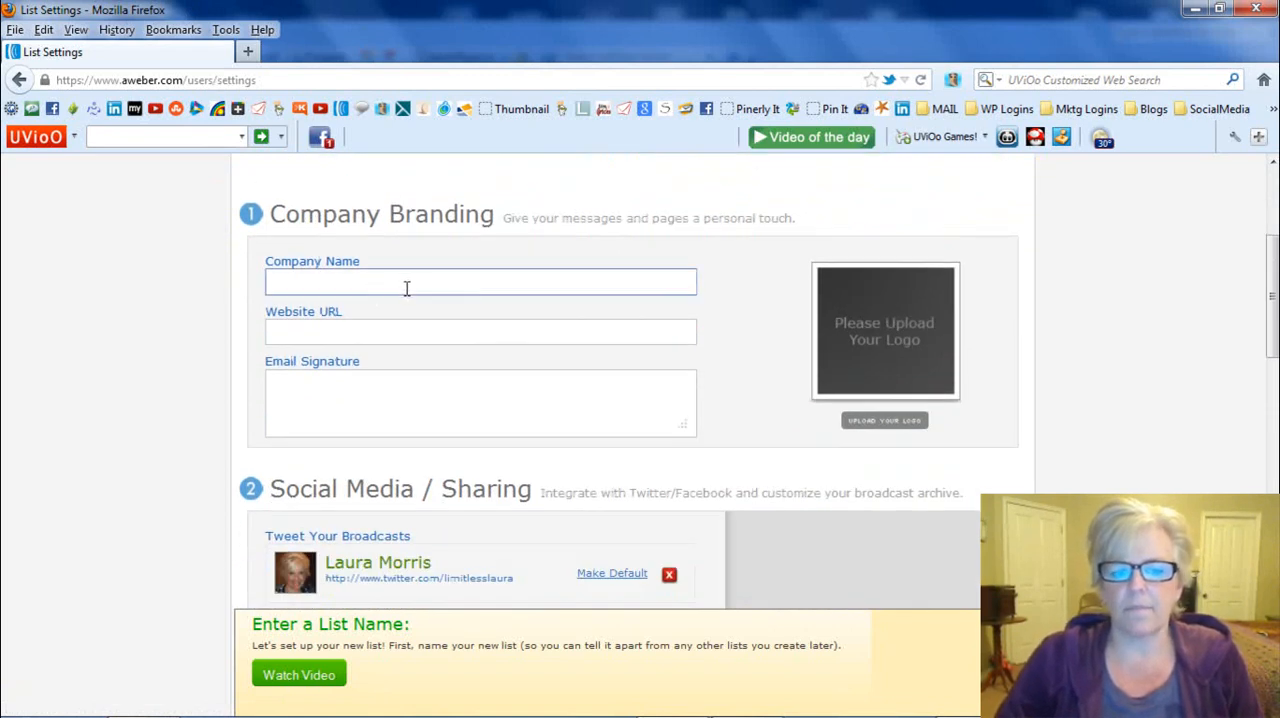
- Review the connected Twitter and Facebook accounts, the broadcast archive settings and the Global Text Snippets section
{"action": "scroll", "coordinate": [406, 289], "scroll_direction": "down", "scroll_amount": 5}
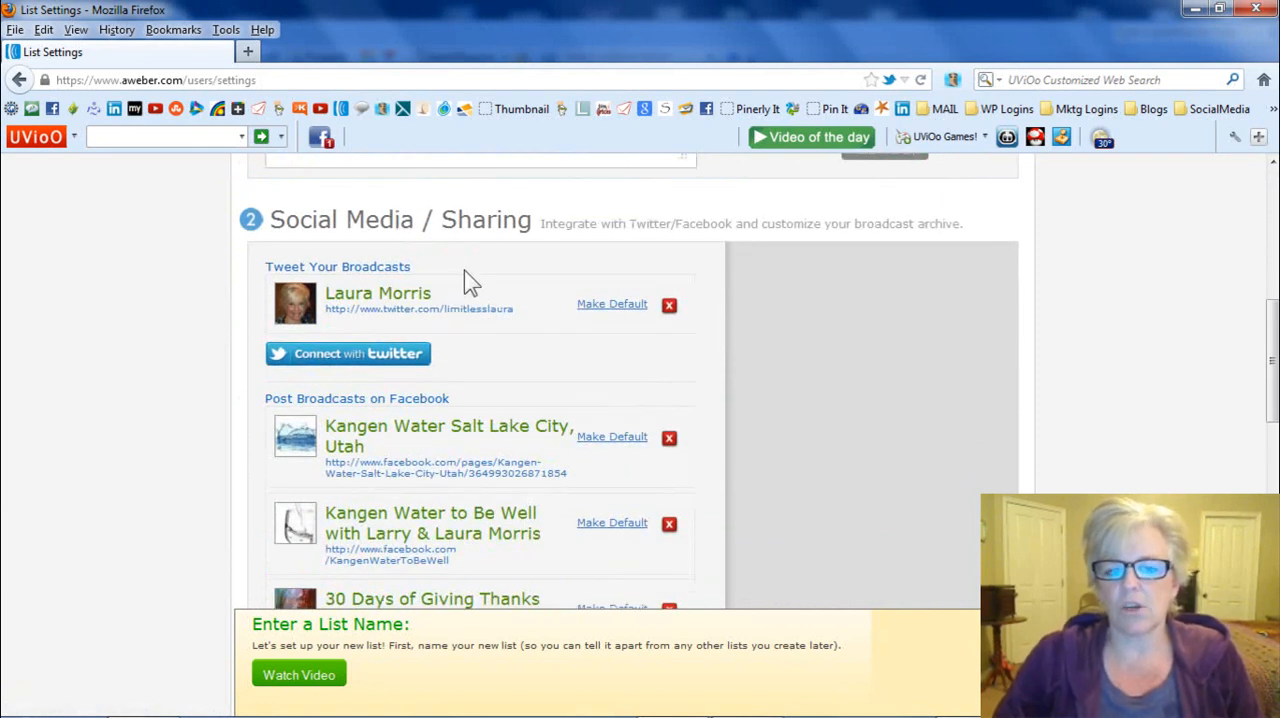
{"action": "scroll", "coordinate": [464, 270], "scroll_direction": "down", "scroll_amount": 2}
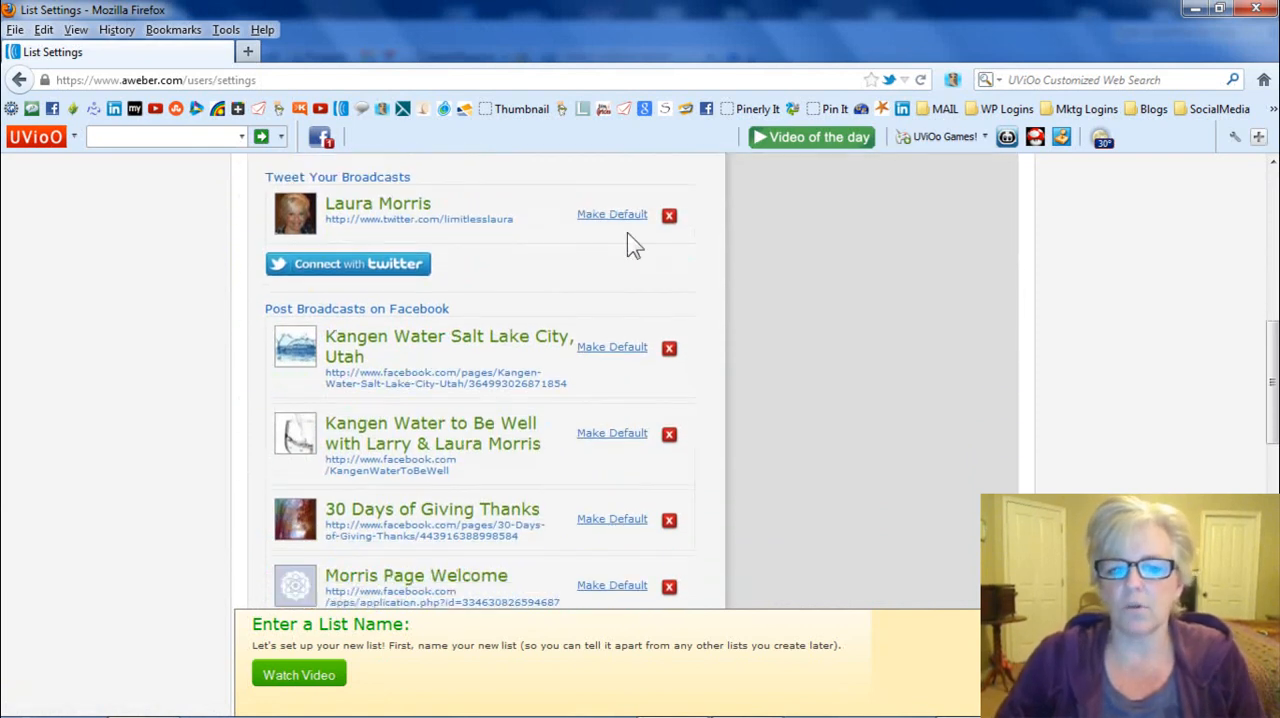
{"action": "scroll", "coordinate": [622, 300], "scroll_direction": "down", "scroll_amount": 4}
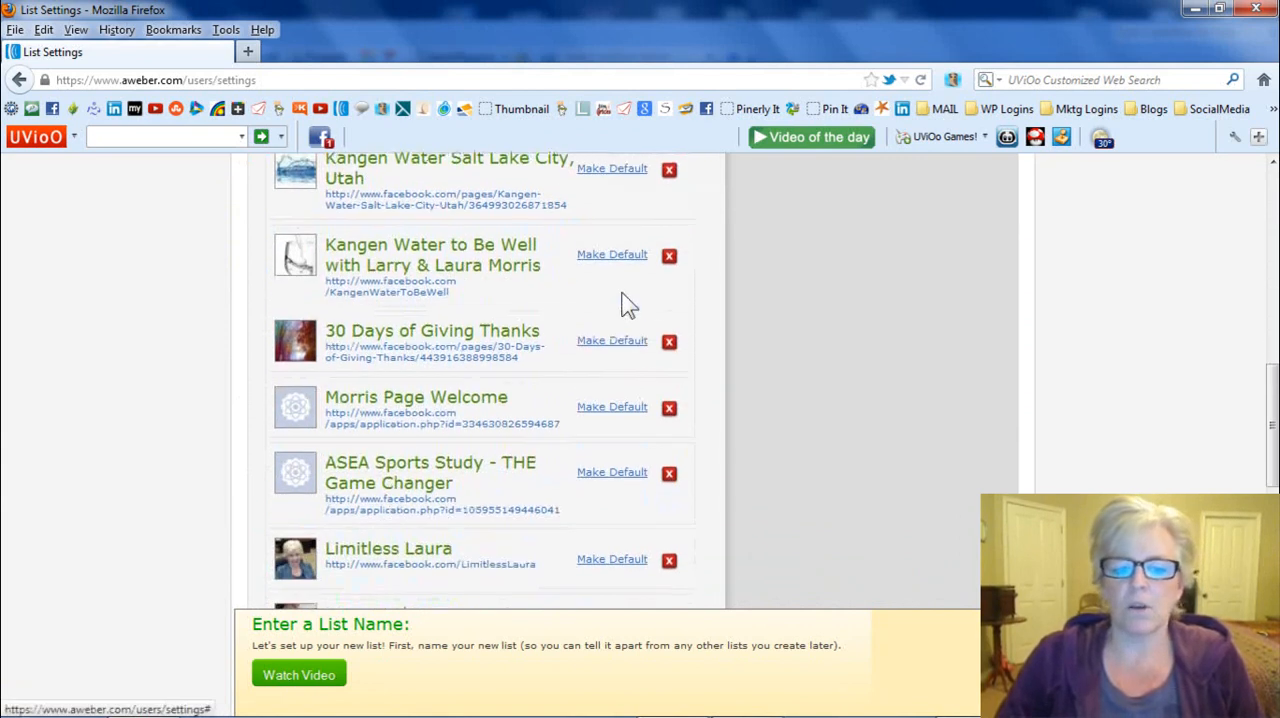
{"action": "scroll", "coordinate": [620, 297], "scroll_direction": "down", "scroll_amount": 5}
{"action": "left_click", "coordinate": [620, 292]}
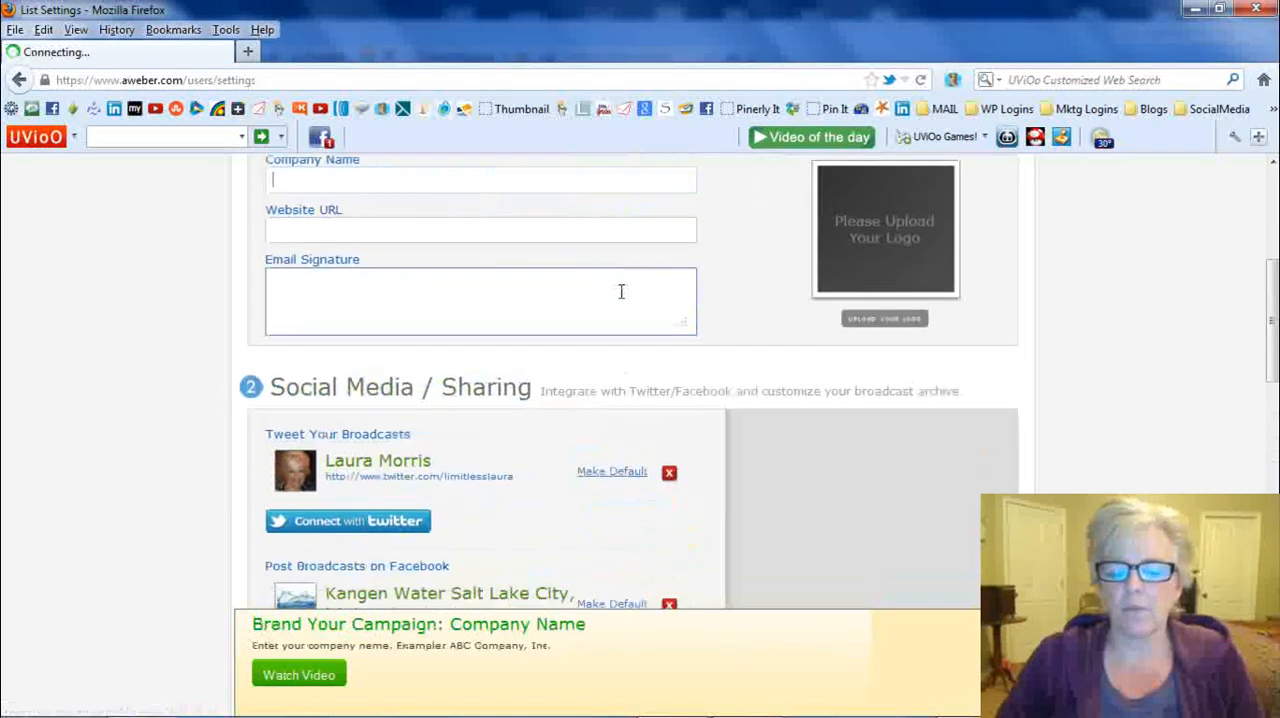
{"action": "scroll", "coordinate": [621, 295], "scroll_direction": "down", "scroll_amount": 13}
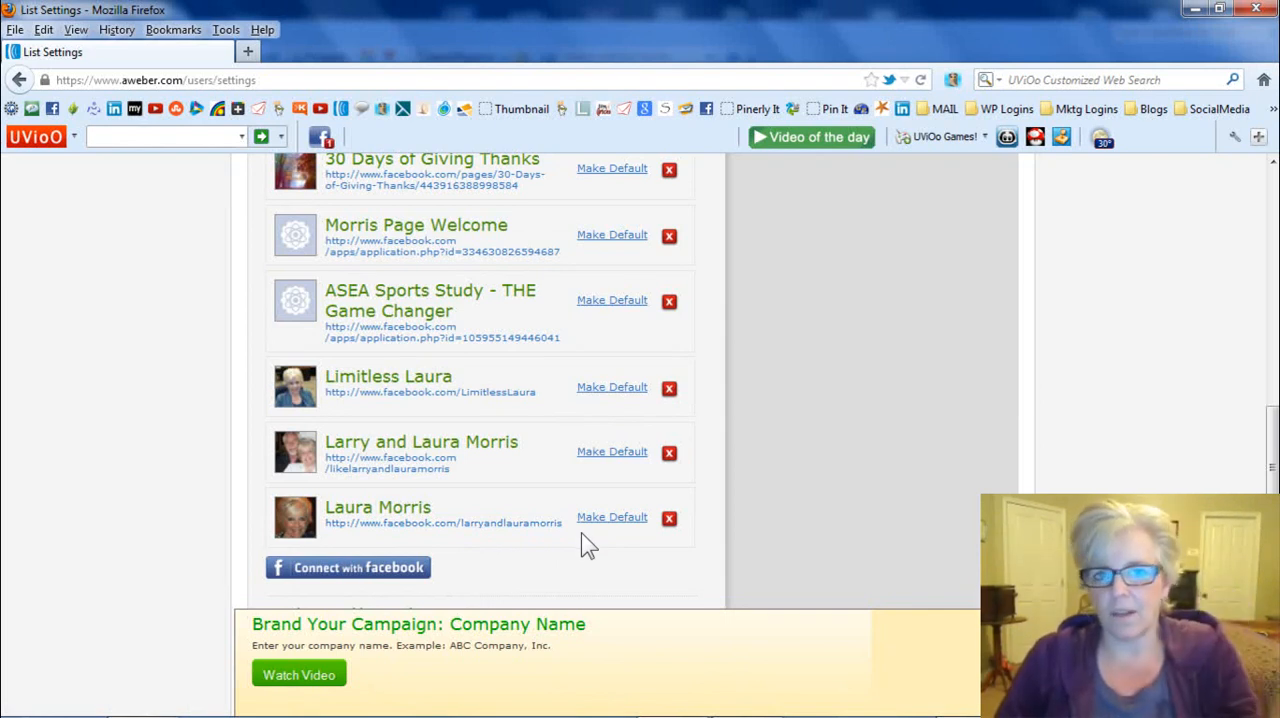
{"action": "scroll", "coordinate": [582, 532], "scroll_direction": "down", "scroll_amount": 2}
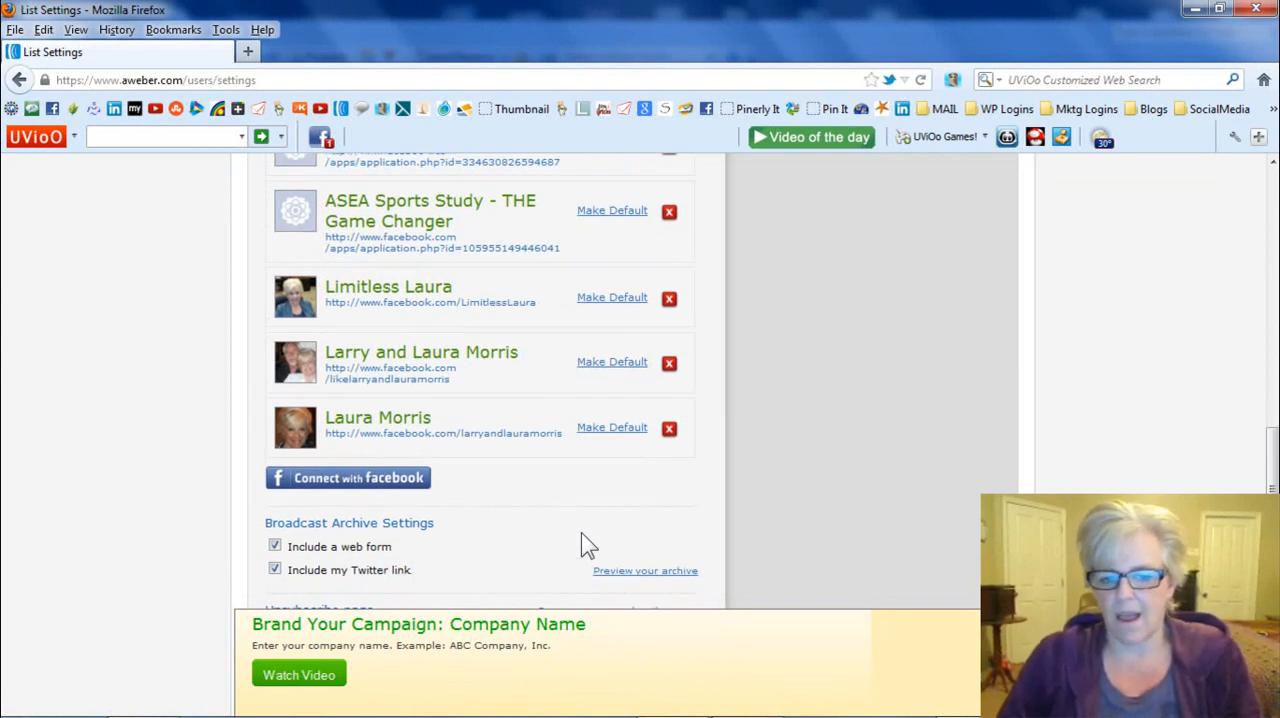
{"action": "scroll", "coordinate": [587, 545], "scroll_direction": "down", "scroll_amount": 2}
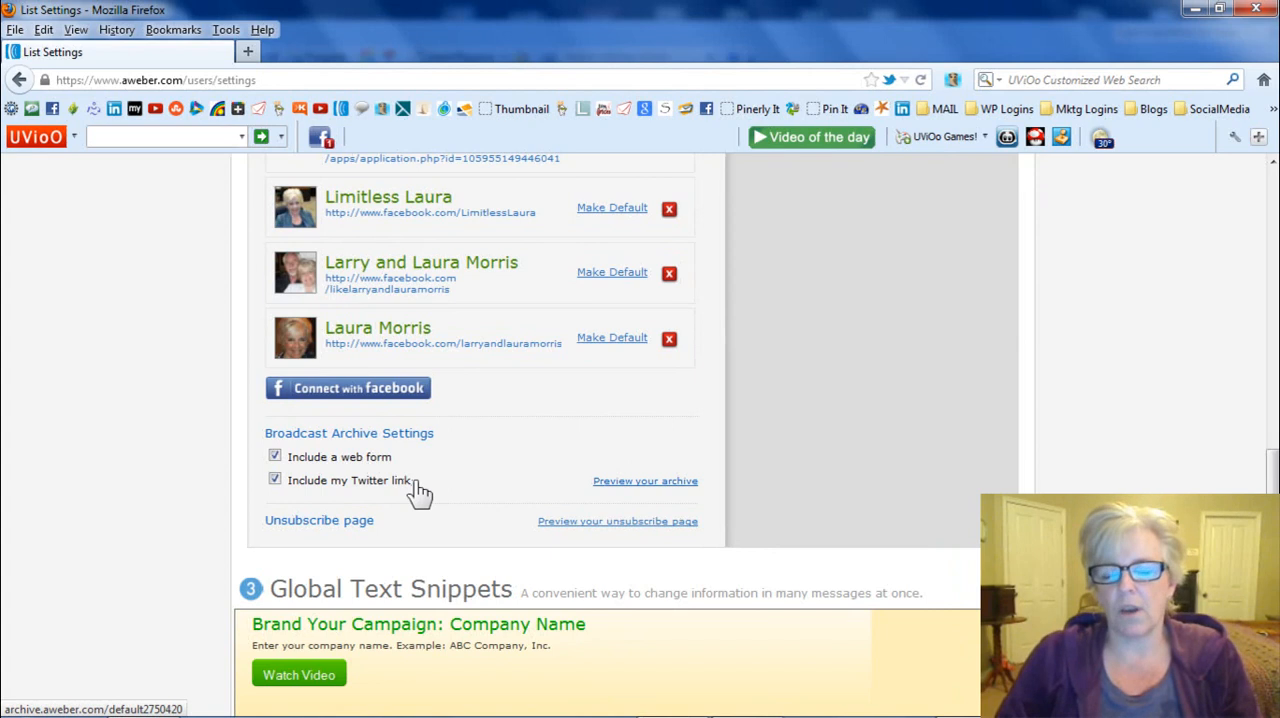
{"action": "scroll", "coordinate": [420, 490], "scroll_direction": "down", "scroll_amount": 2}
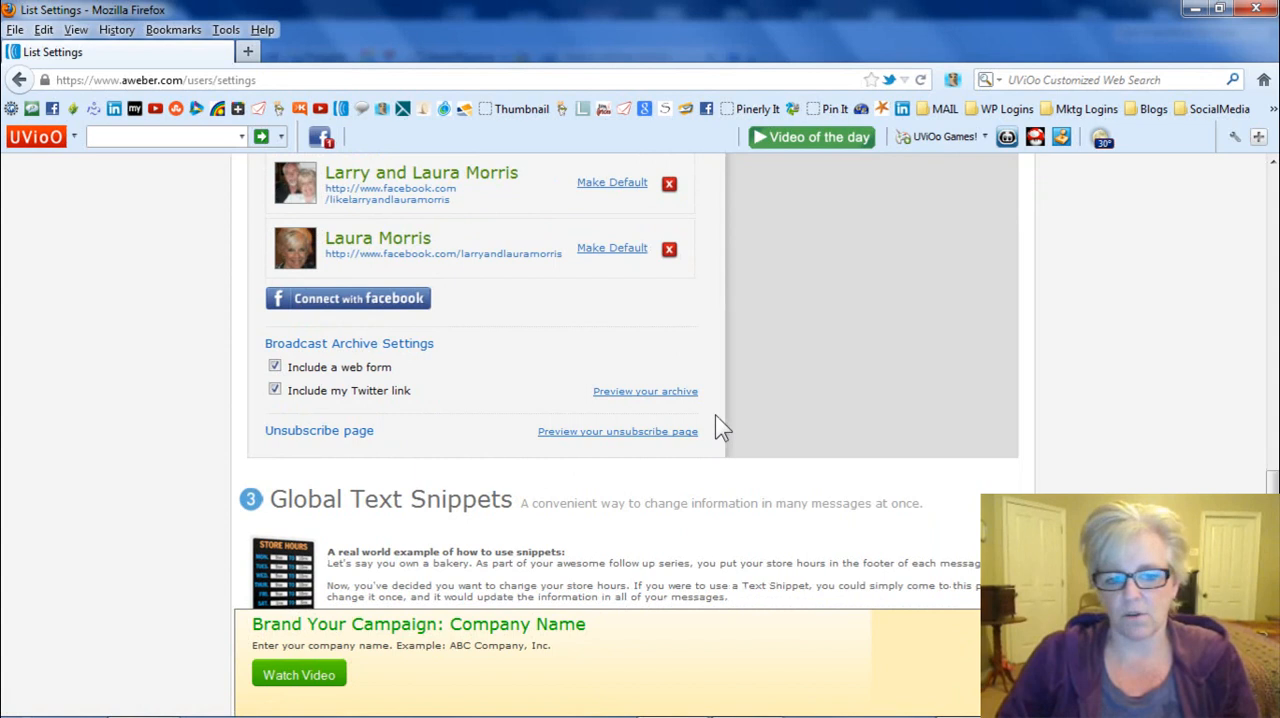
{"action": "scroll", "coordinate": [715, 428], "scroll_direction": "down", "scroll_amount": 5}
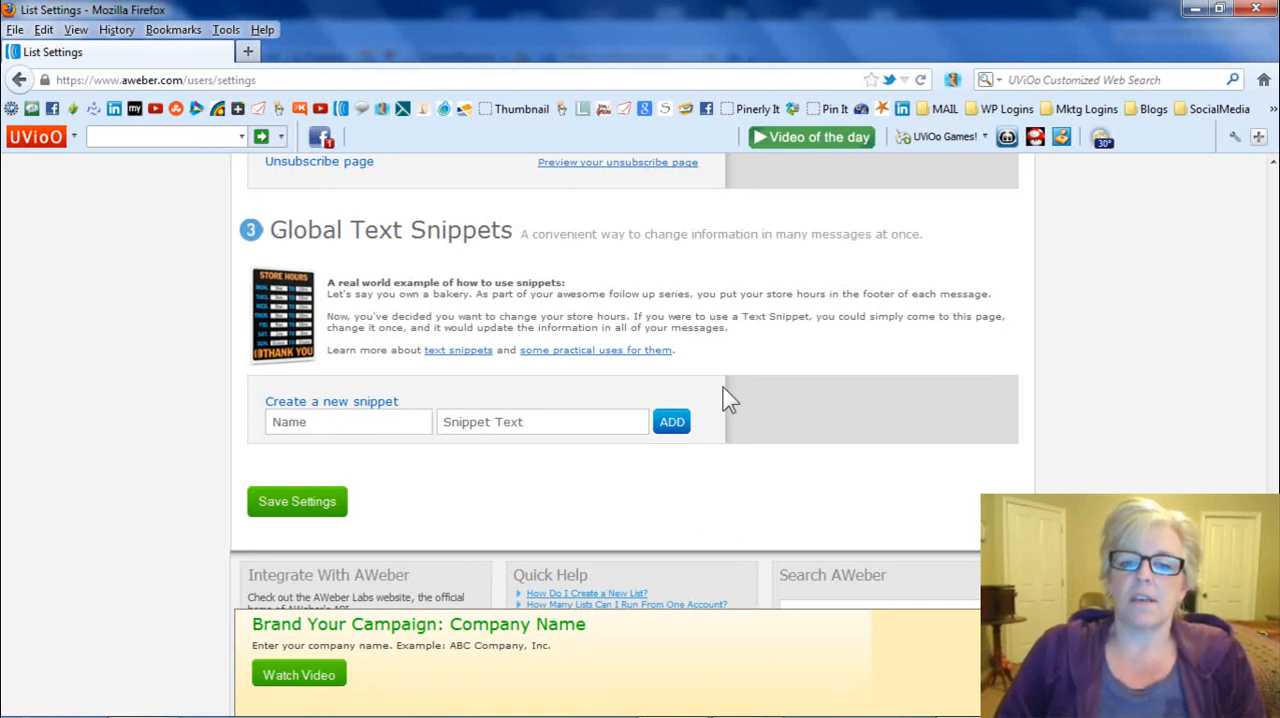
- Try to add a global text snippet called "Name" with the list owners' full names as its text
{"action": "left_click", "coordinate": [633, 432]}
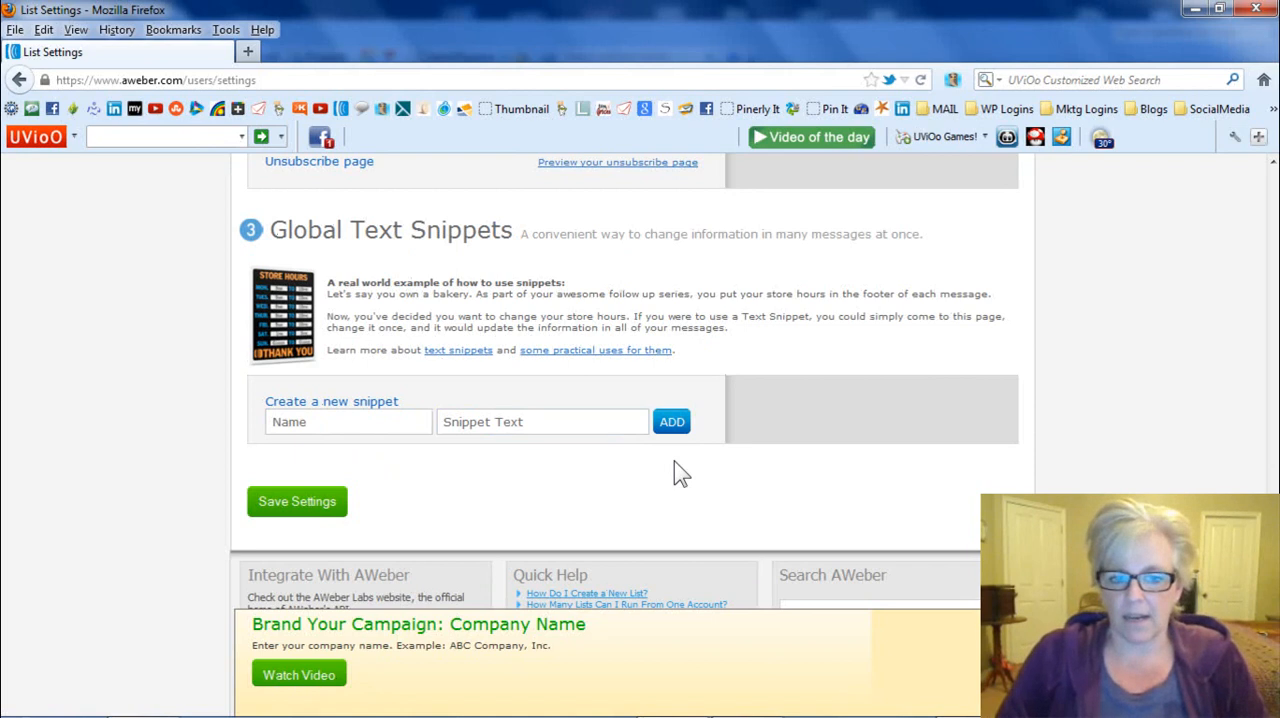
{"action": "left_click", "coordinate": [344, 420]}
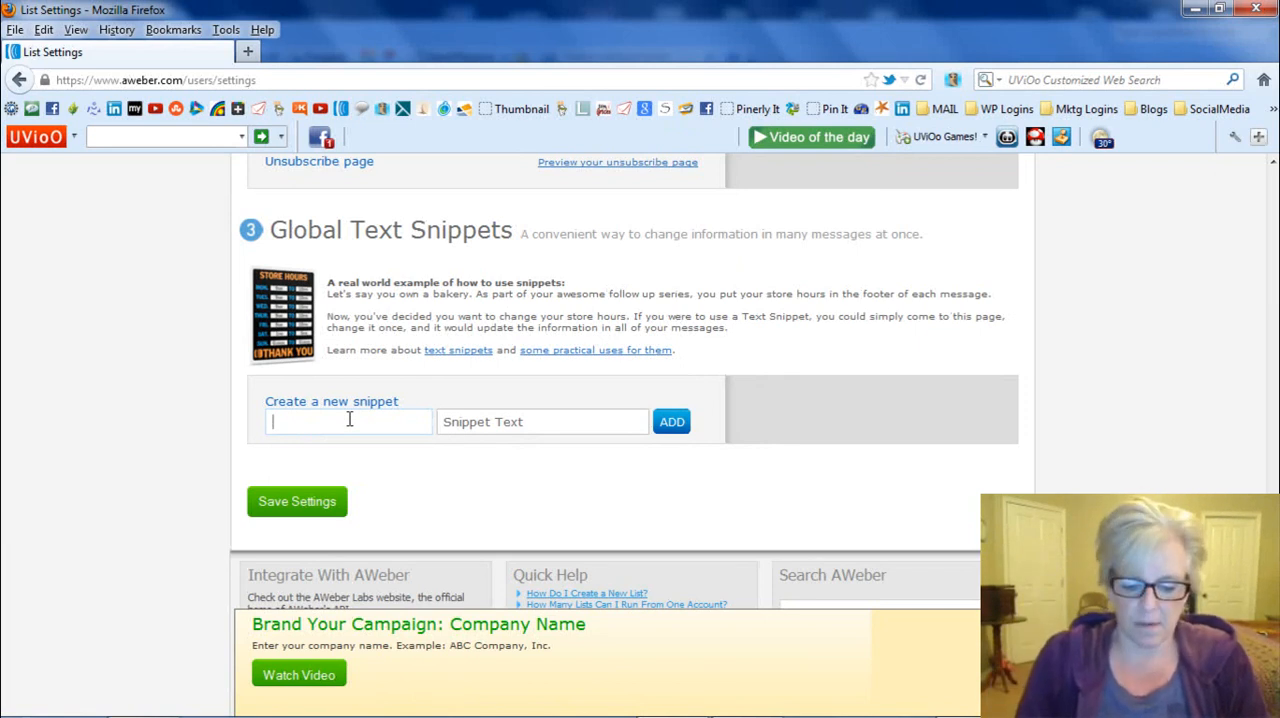
{"action": "type", "text": "Name"}
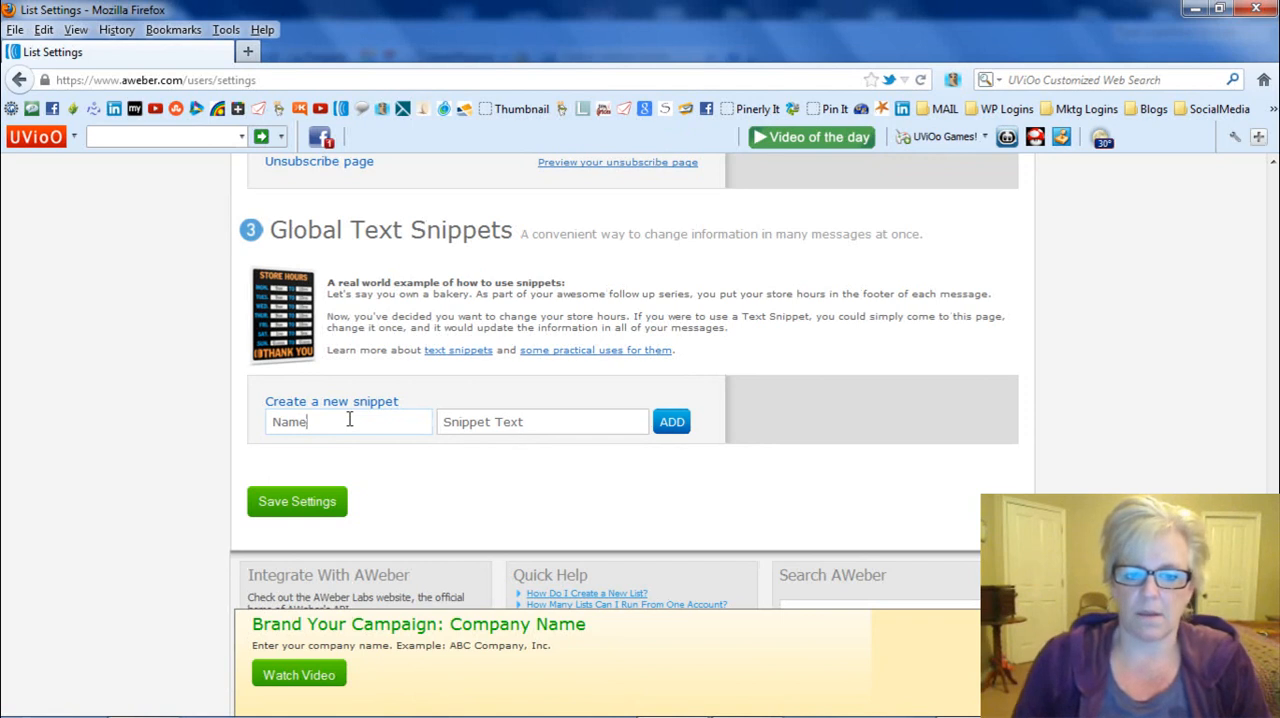
{"action": "left_click", "coordinate": [527, 424]}
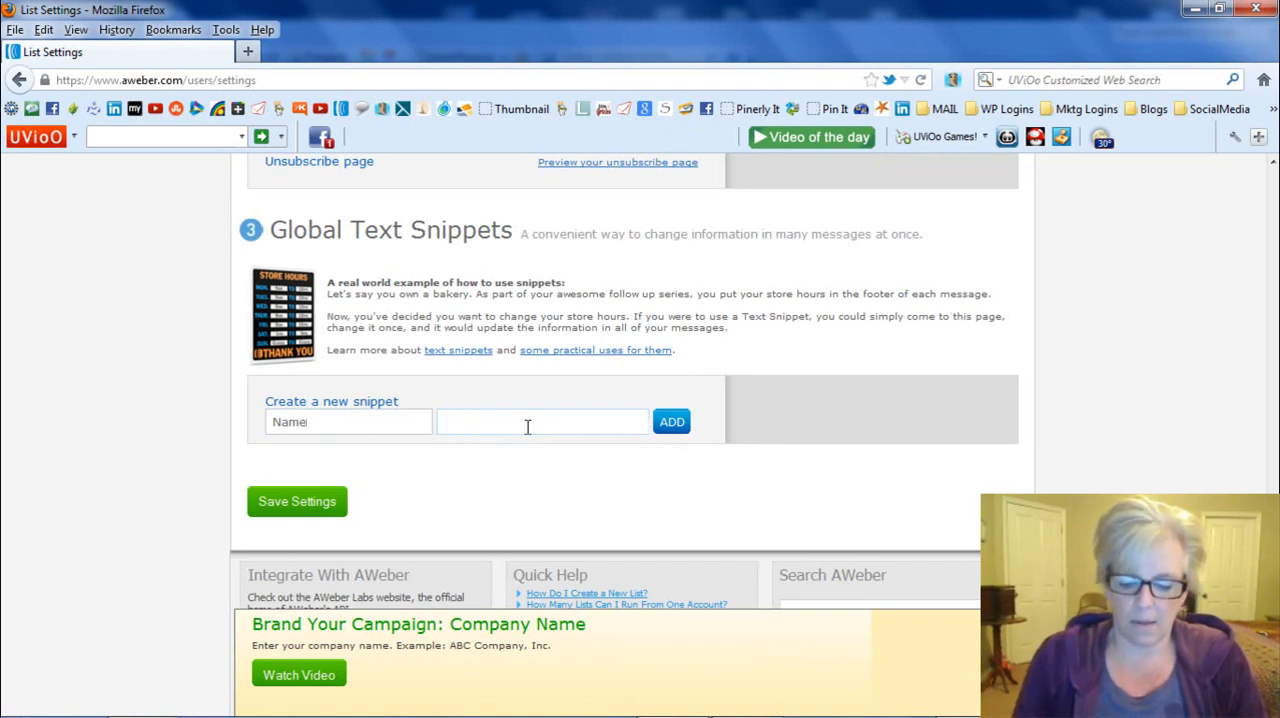
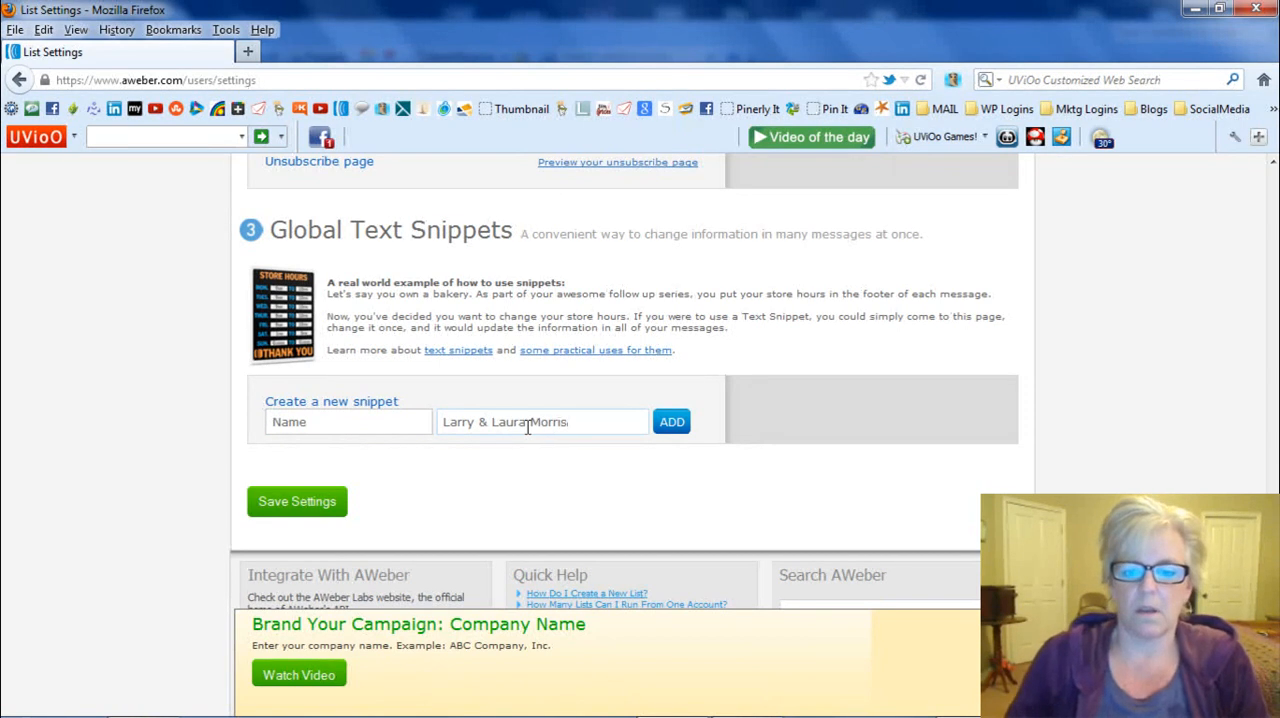
{"action": "left_click", "coordinate": [529, 423]}
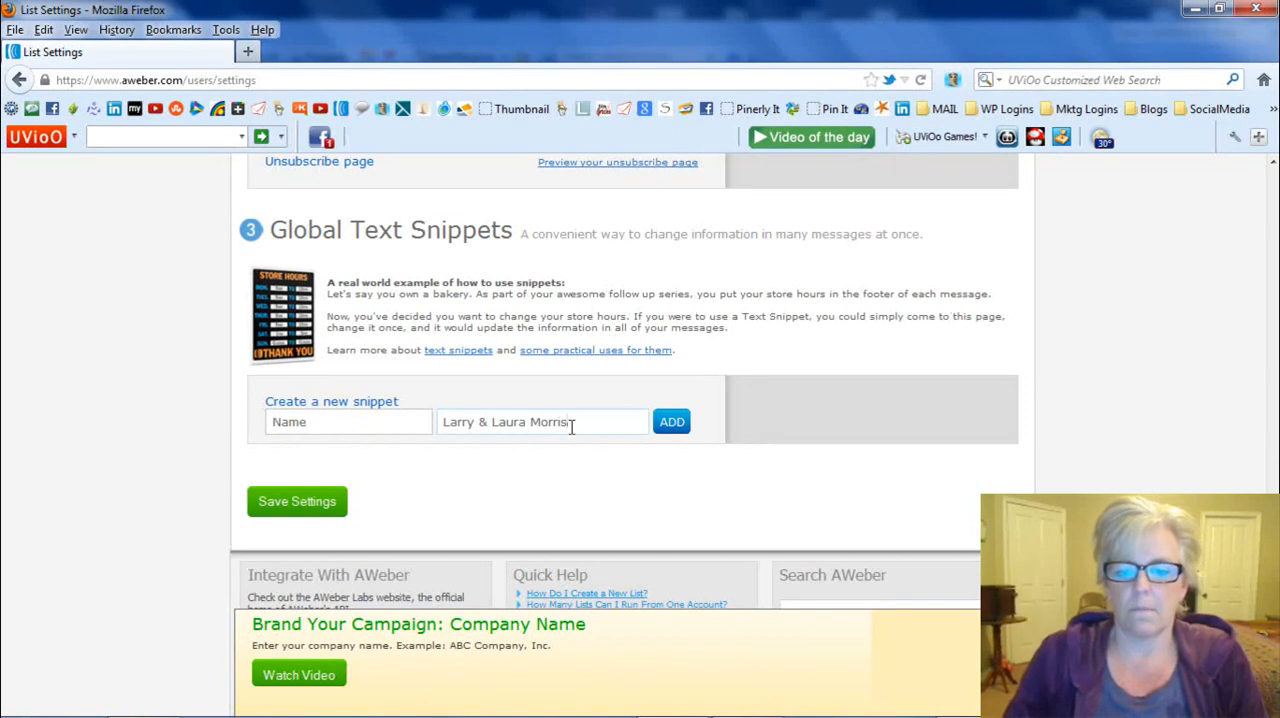
{"action": "left_click", "coordinate": [674, 426]}
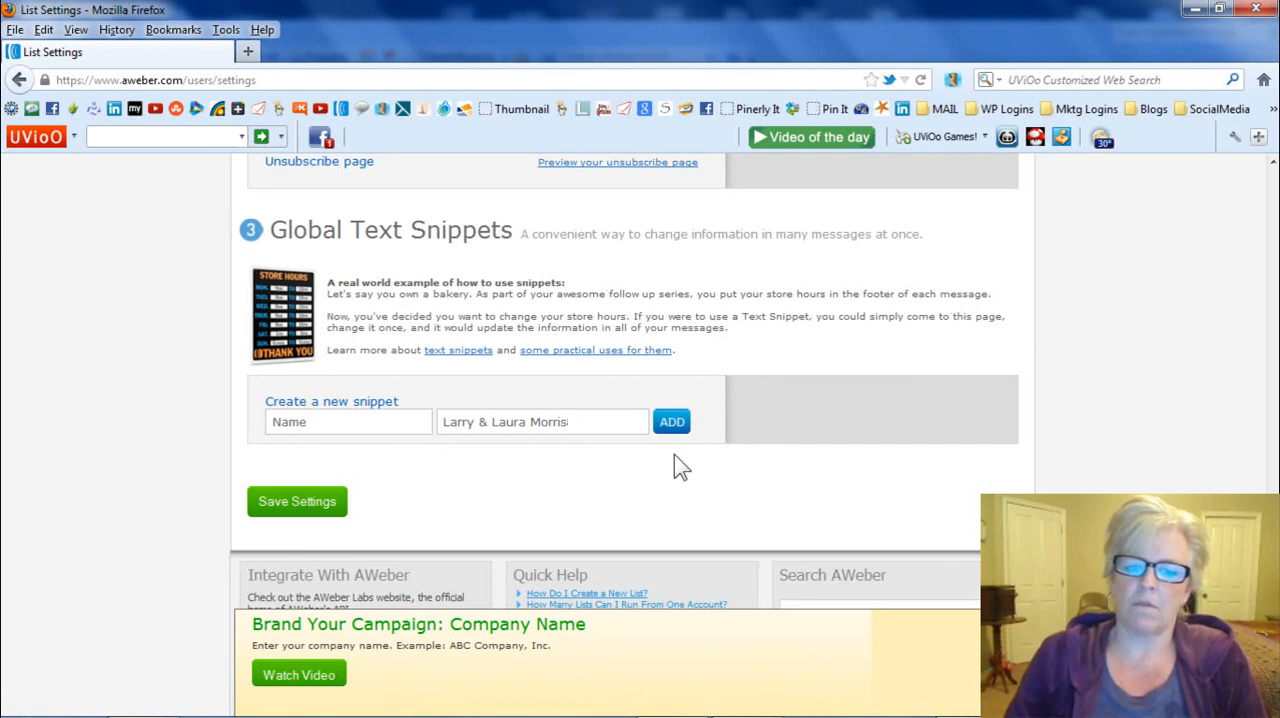
- Name the new snippet "global name" and add it to the global text snippets
{"action": "left_click", "coordinate": [317, 425]}
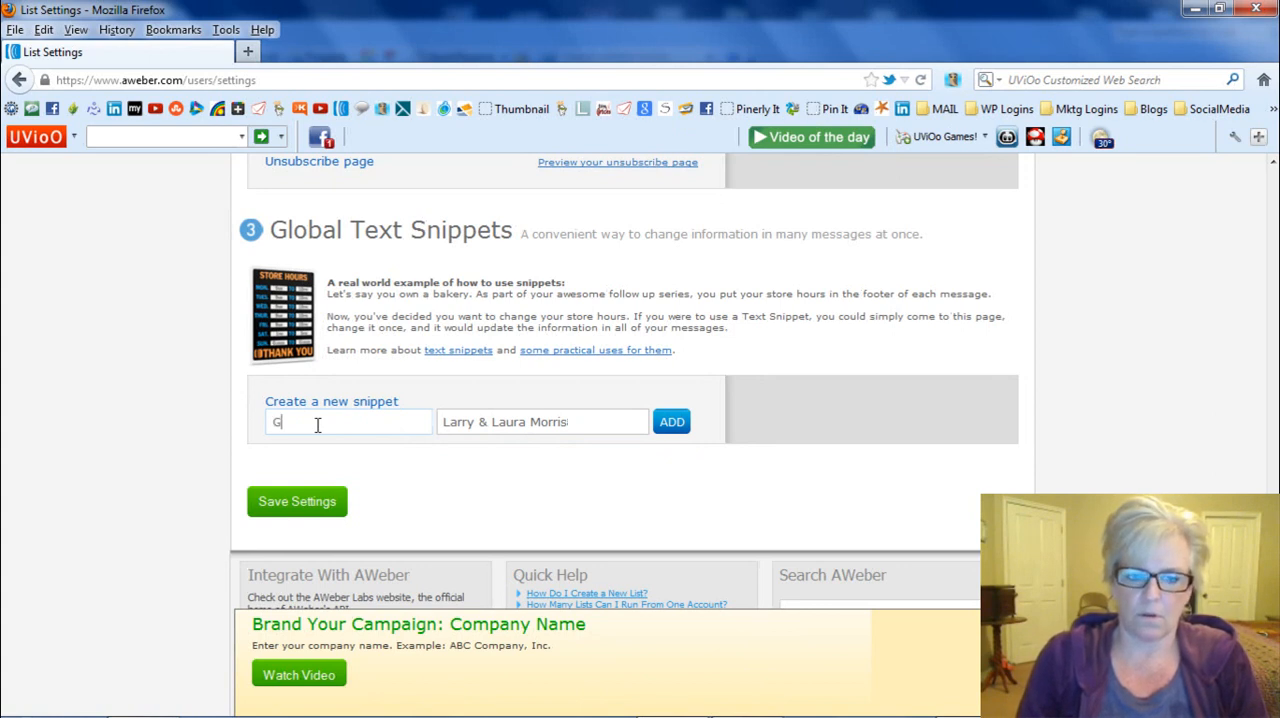
{"action": "type", "text": "loga"}
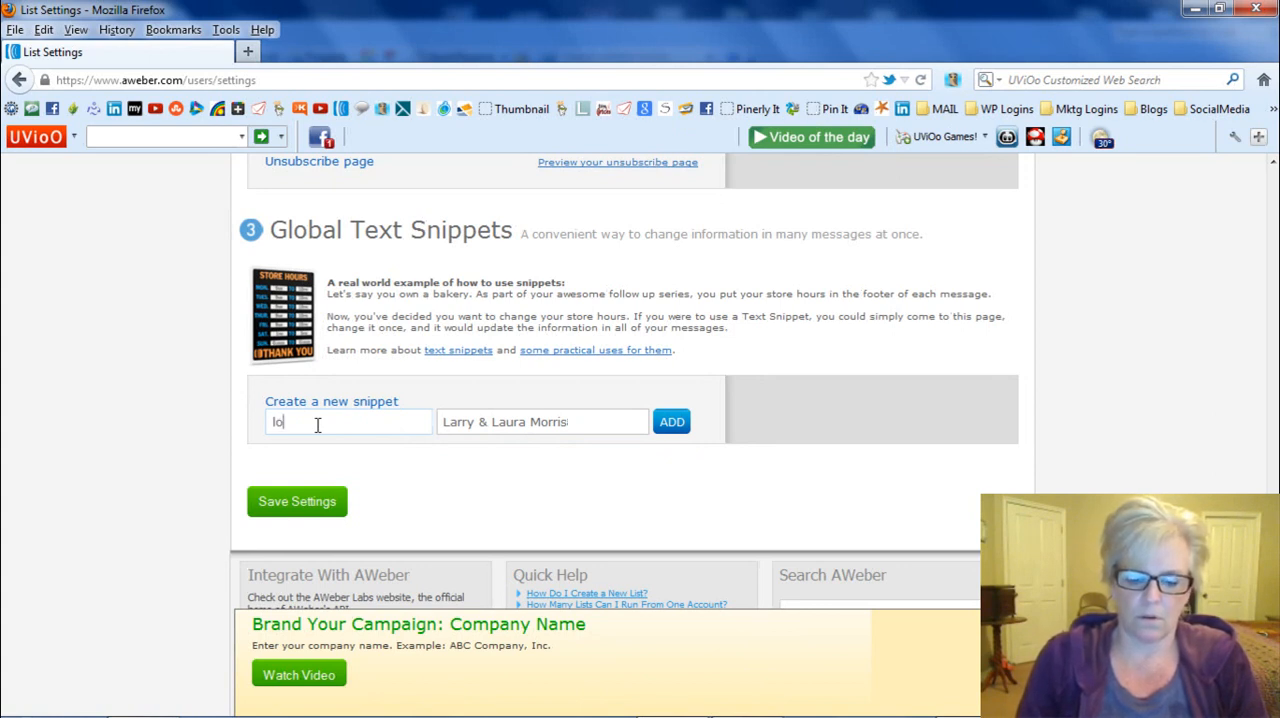
{"action": "key", "text": "BackSpace"}
{"action": "key", "text": "BackSpace"}
{"action": "key", "text": "BackSpace"}
{"action": "key", "text": "BackSpace"}
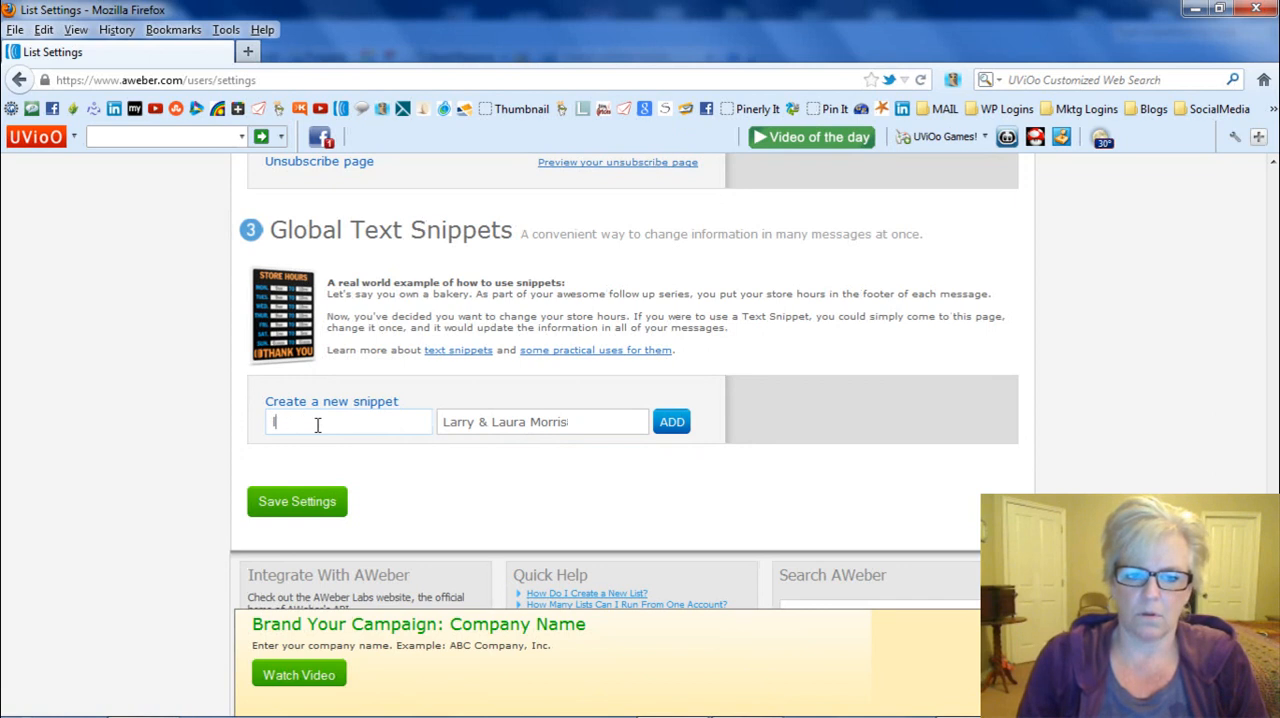
{"action": "type", "text": "glob"}
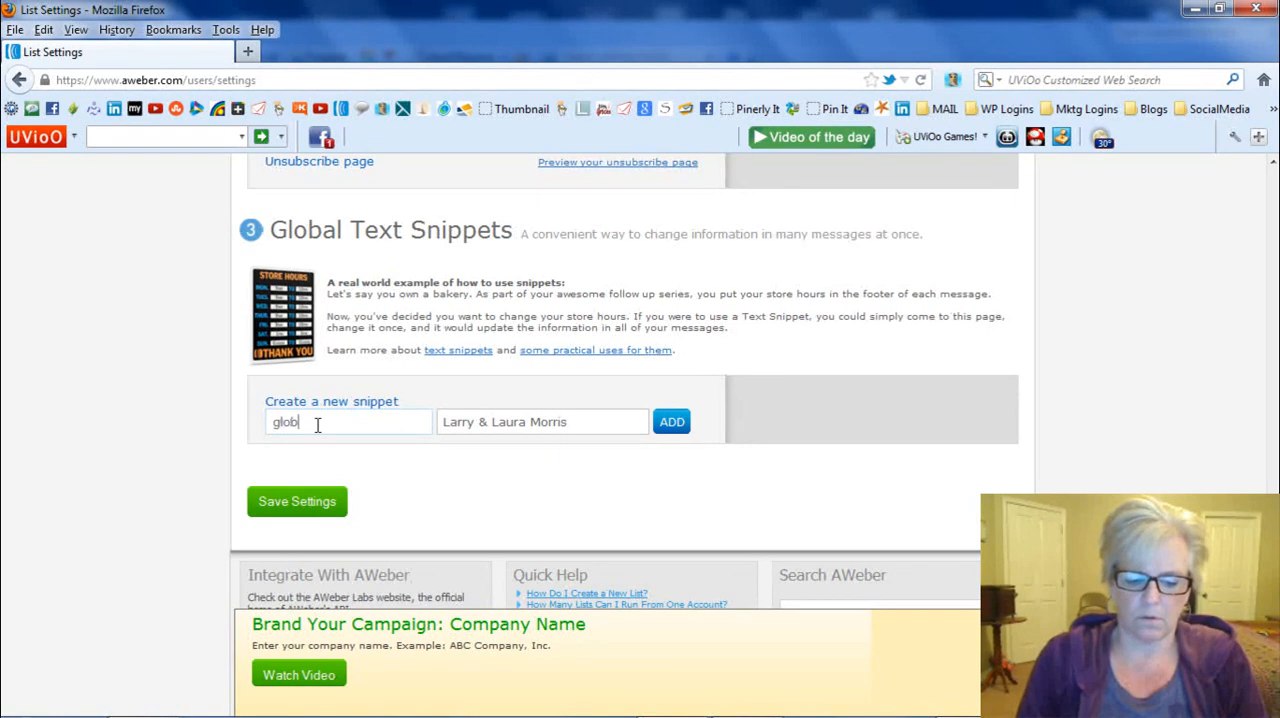
{"action": "type", "text": "al n"}
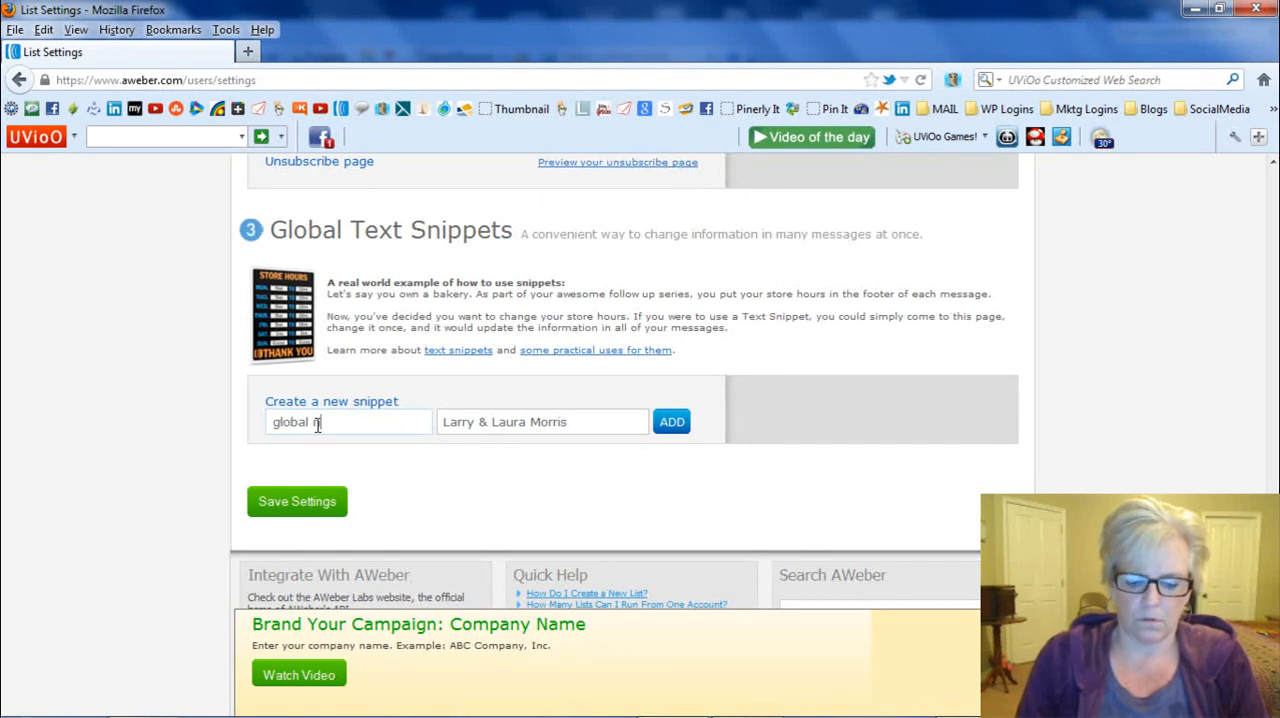
{"action": "type", "text": "ame"}
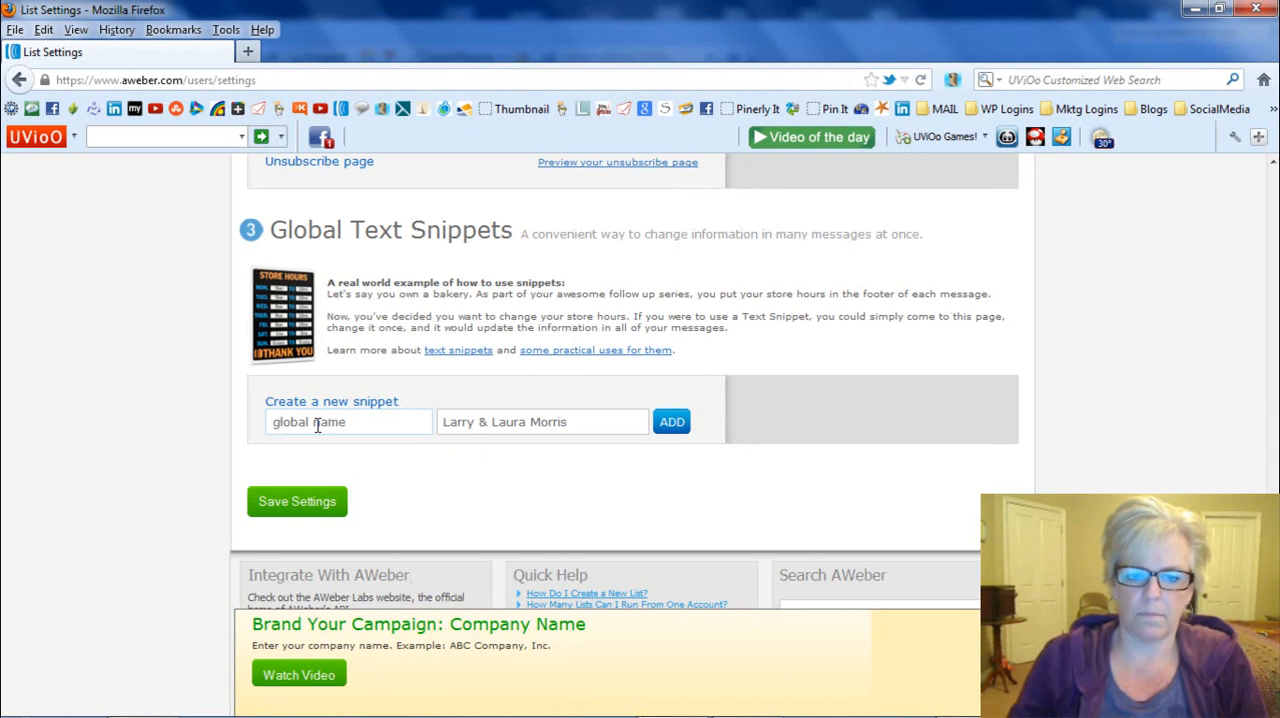
{"action": "left_click", "coordinate": [670, 423]}
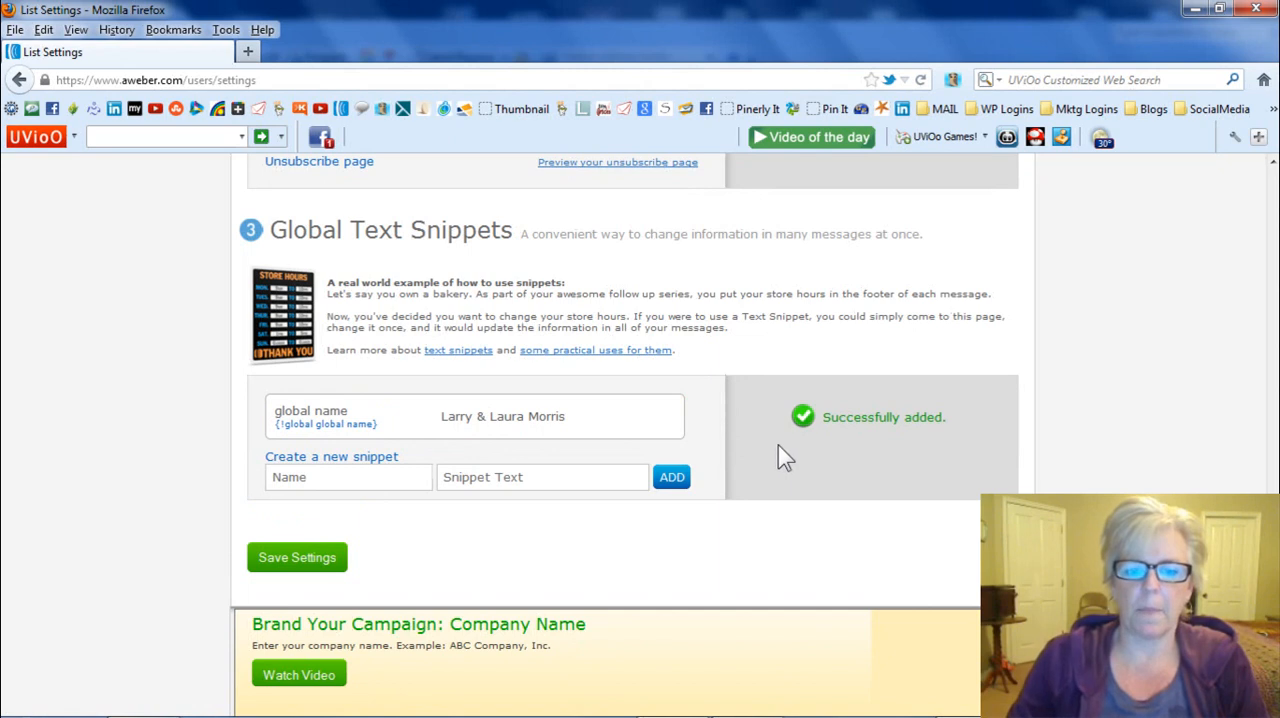
- Add a second global text snippet called "global email" with the list owners' e-mail address as its text
{"action": "left_click", "coordinate": [311, 474]}
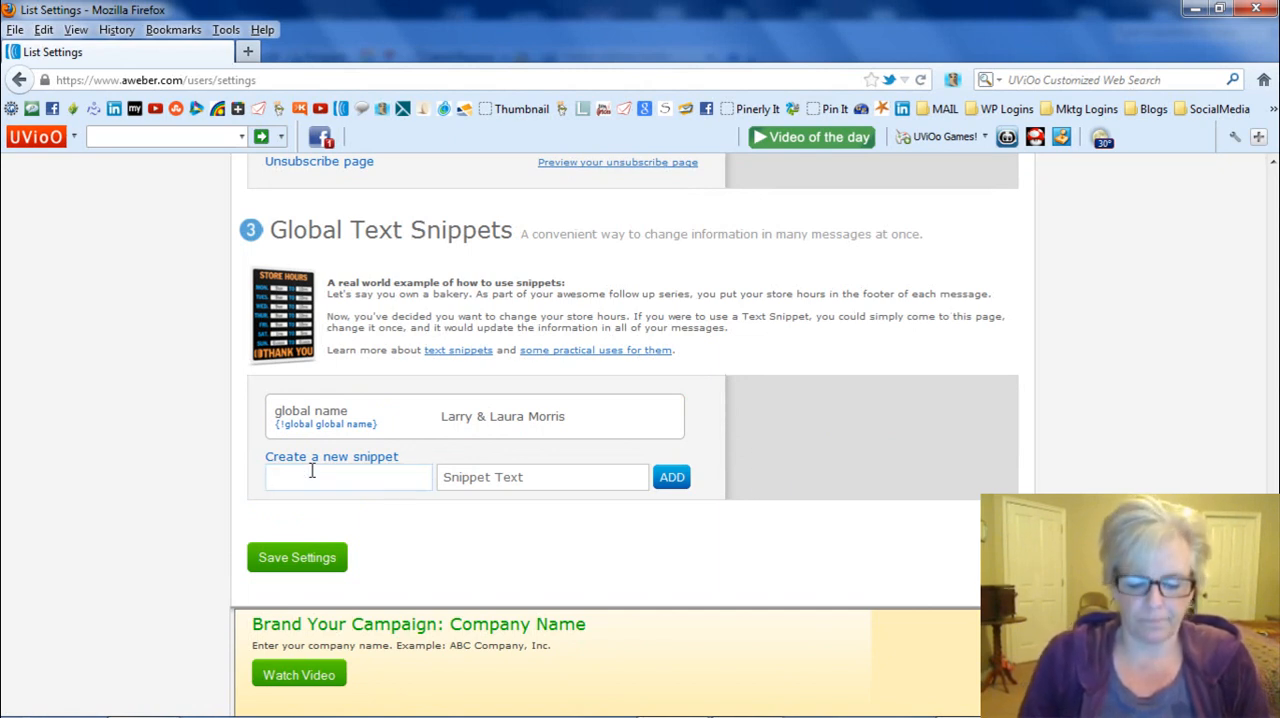
{"action": "type", "text": "email"}
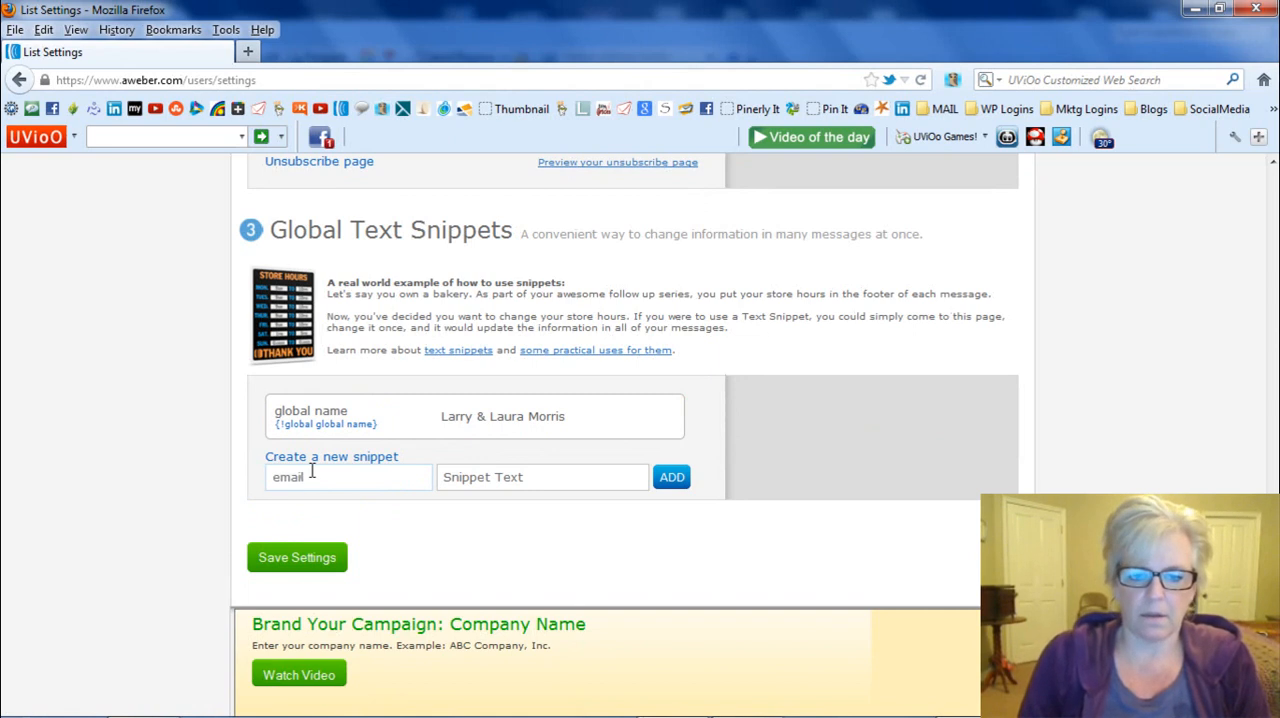
{"action": "left_click", "coordinate": [534, 475]}
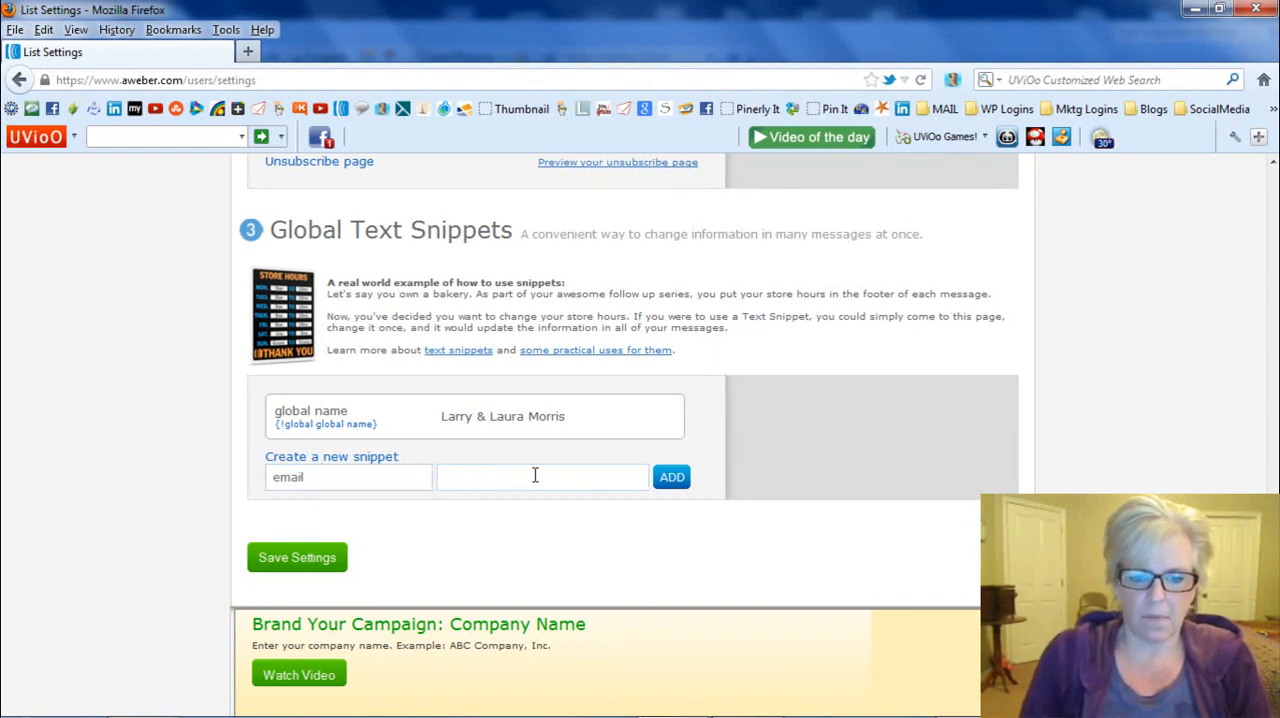
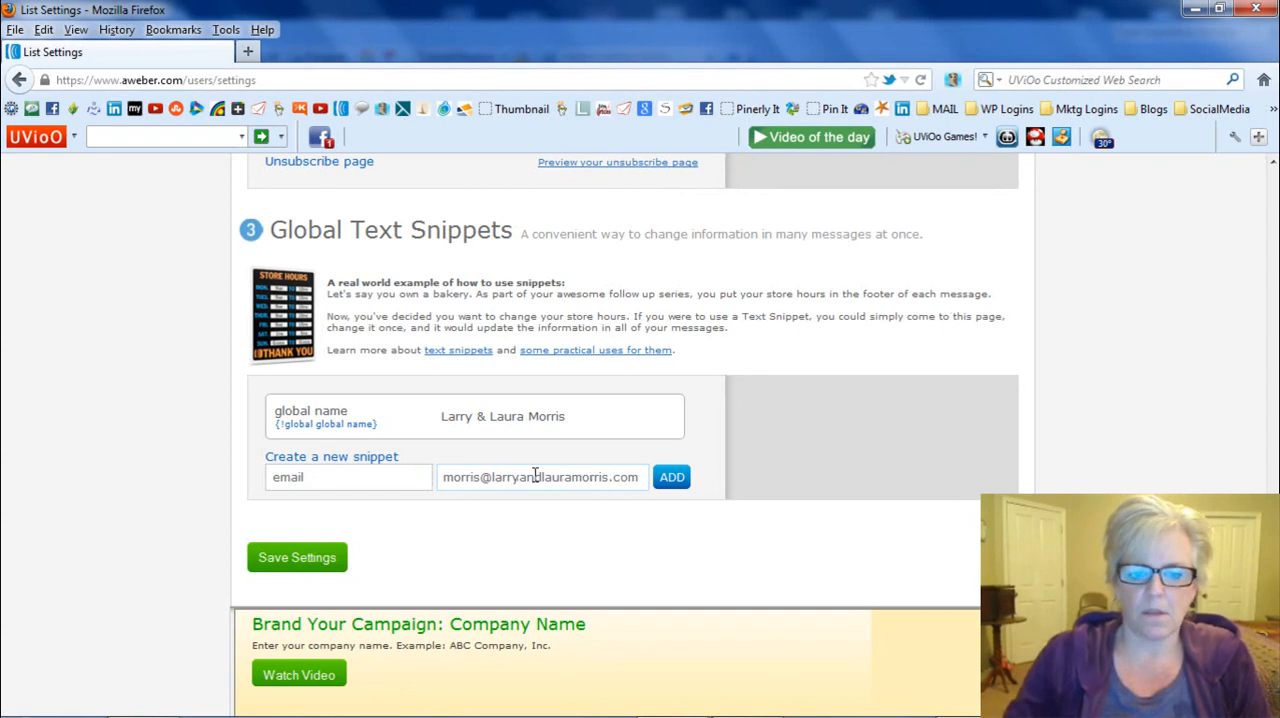
{"action": "left_click", "coordinate": [414, 477]}
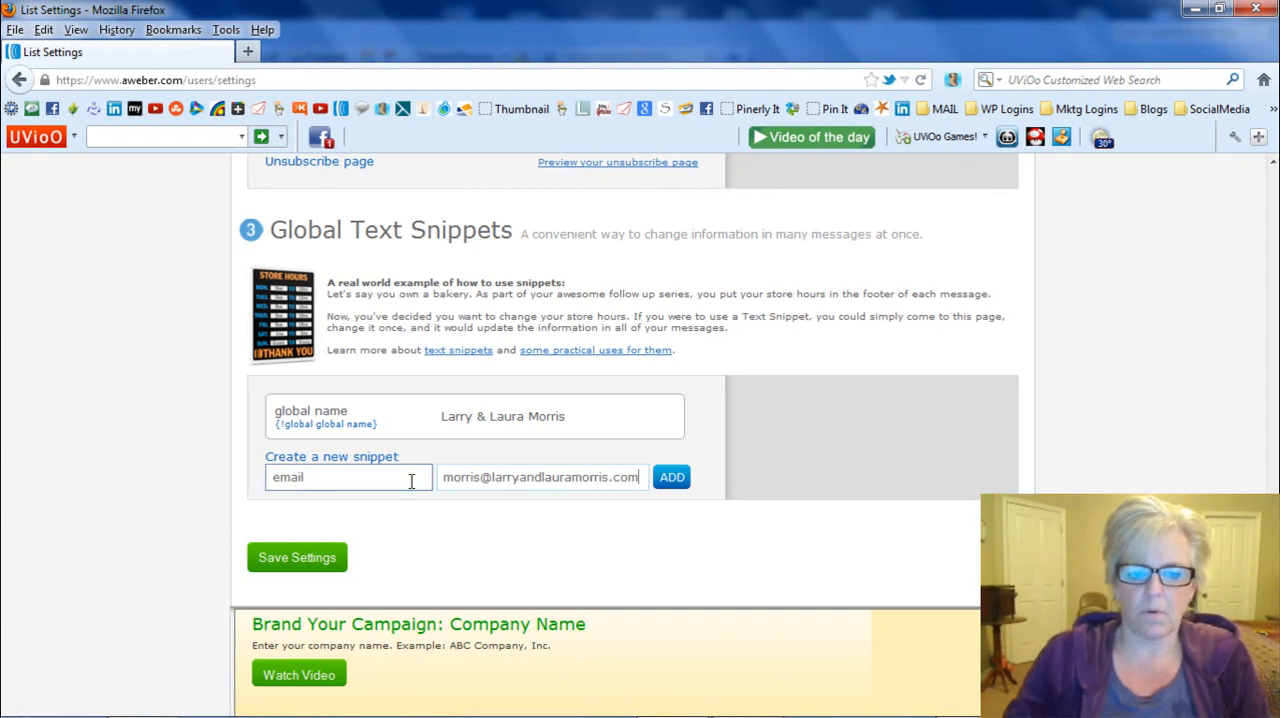
{"action": "left_click", "coordinate": [272, 479]}
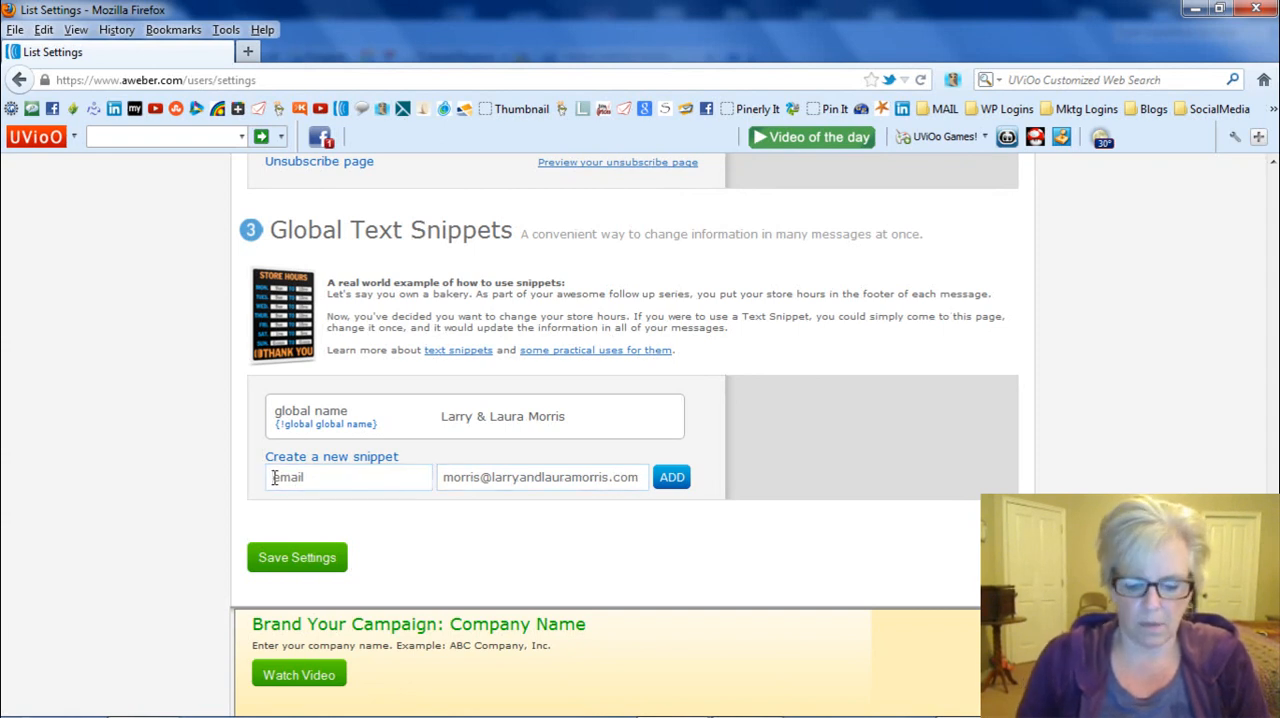
{"action": "type", "text": "global e"}
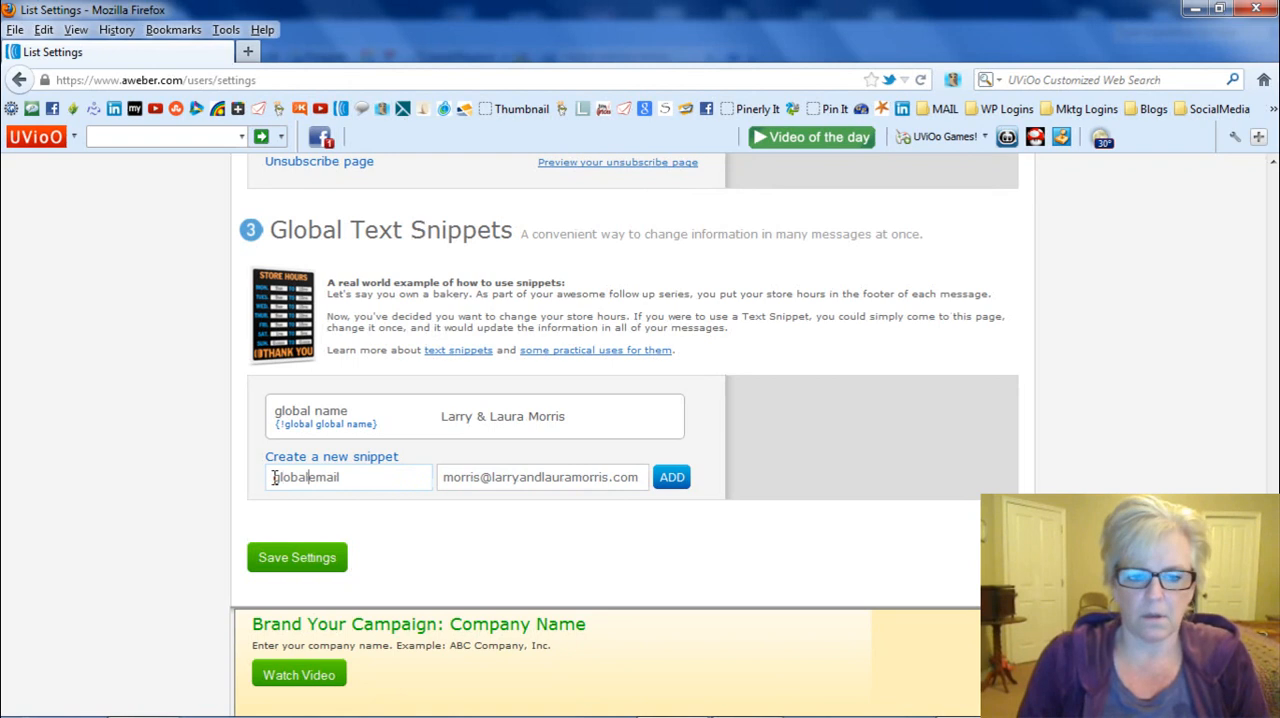
{"action": "left_click", "coordinate": [673, 477]}
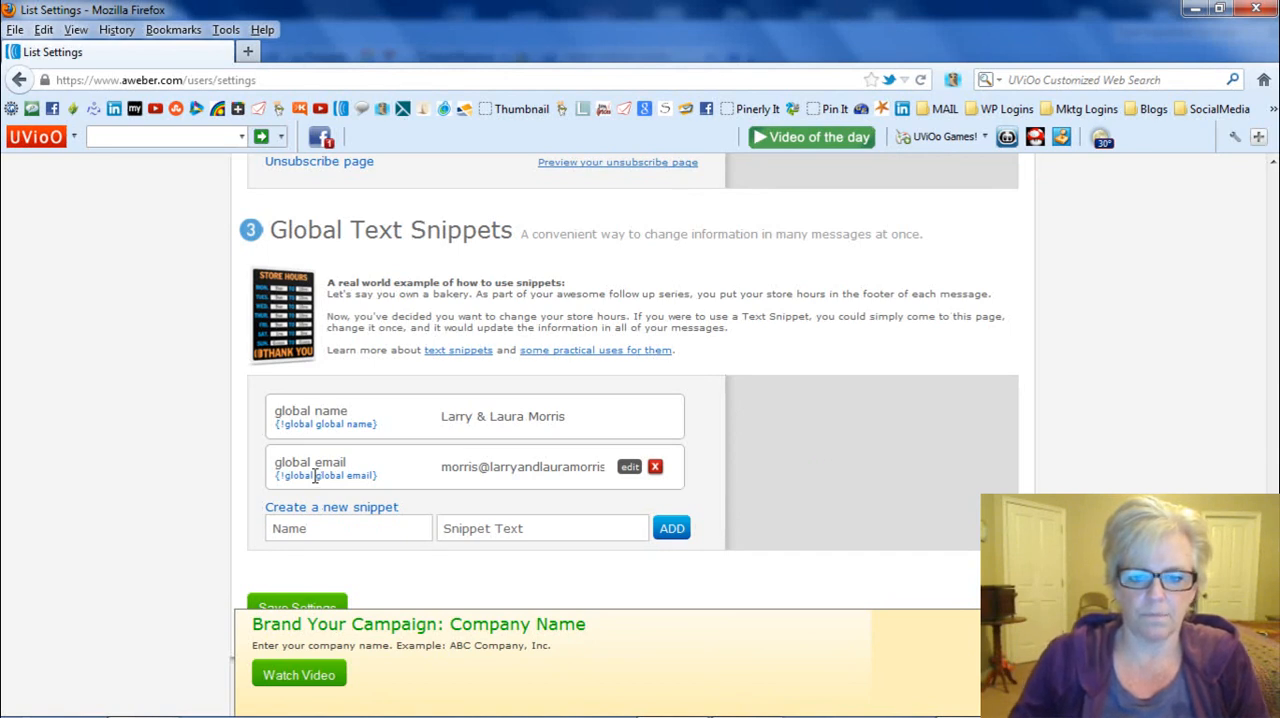
- Edit the "global email" snippet to put "emailme: " before the e-mail address, and update it
{"action": "left_click", "coordinate": [630, 469]}
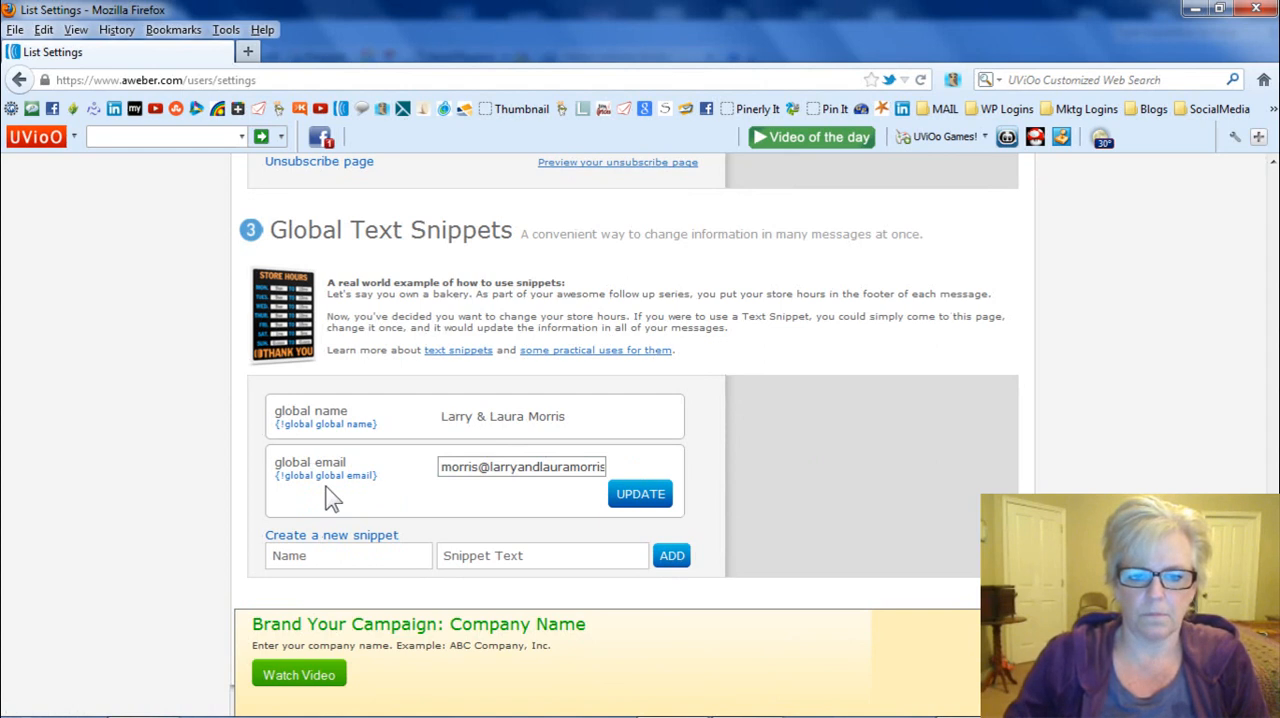
{"action": "left_click", "coordinate": [442, 467]}
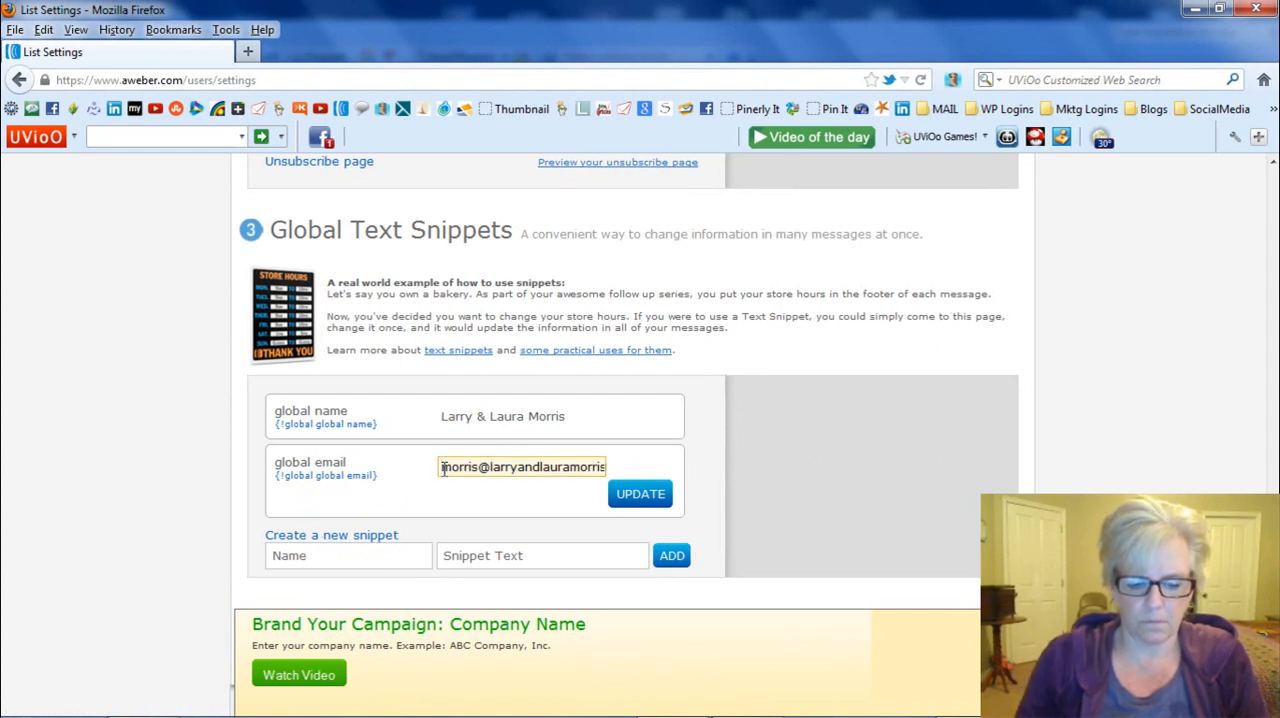
{"action": "type", "text": "email"}
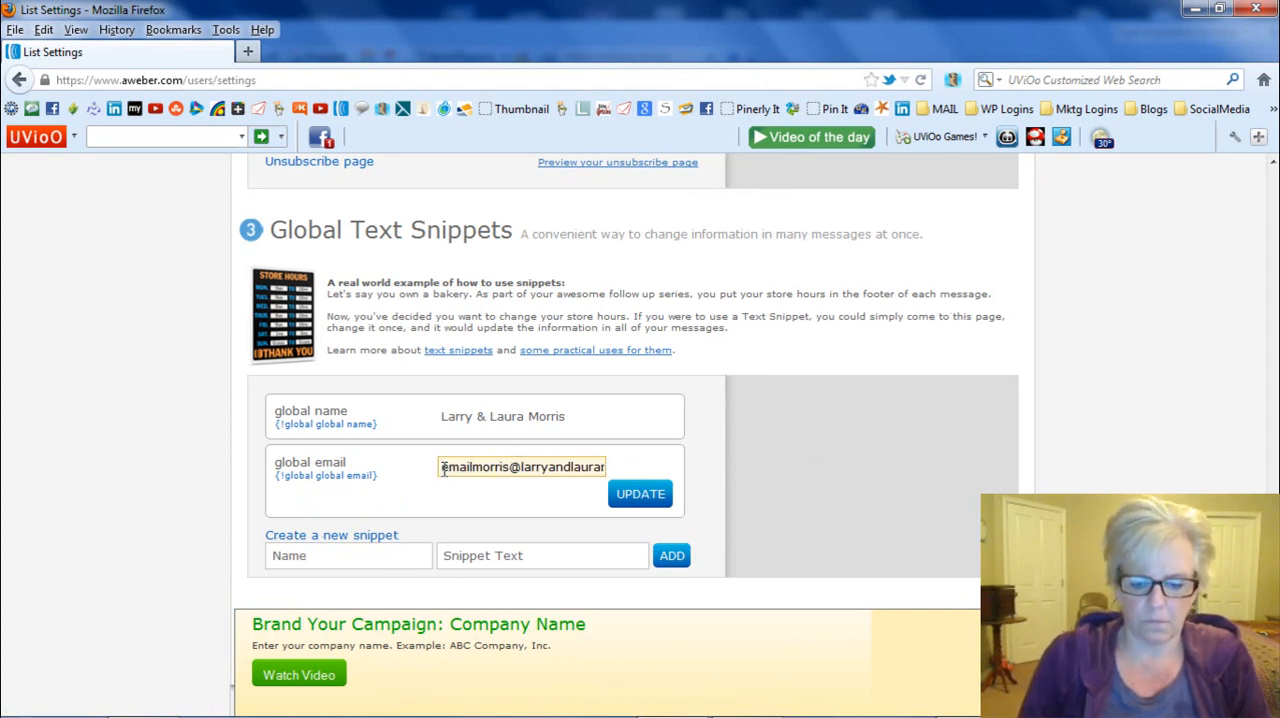
{"action": "type", "text": ":"}
{"action": "key", "text": "BackSpace"}
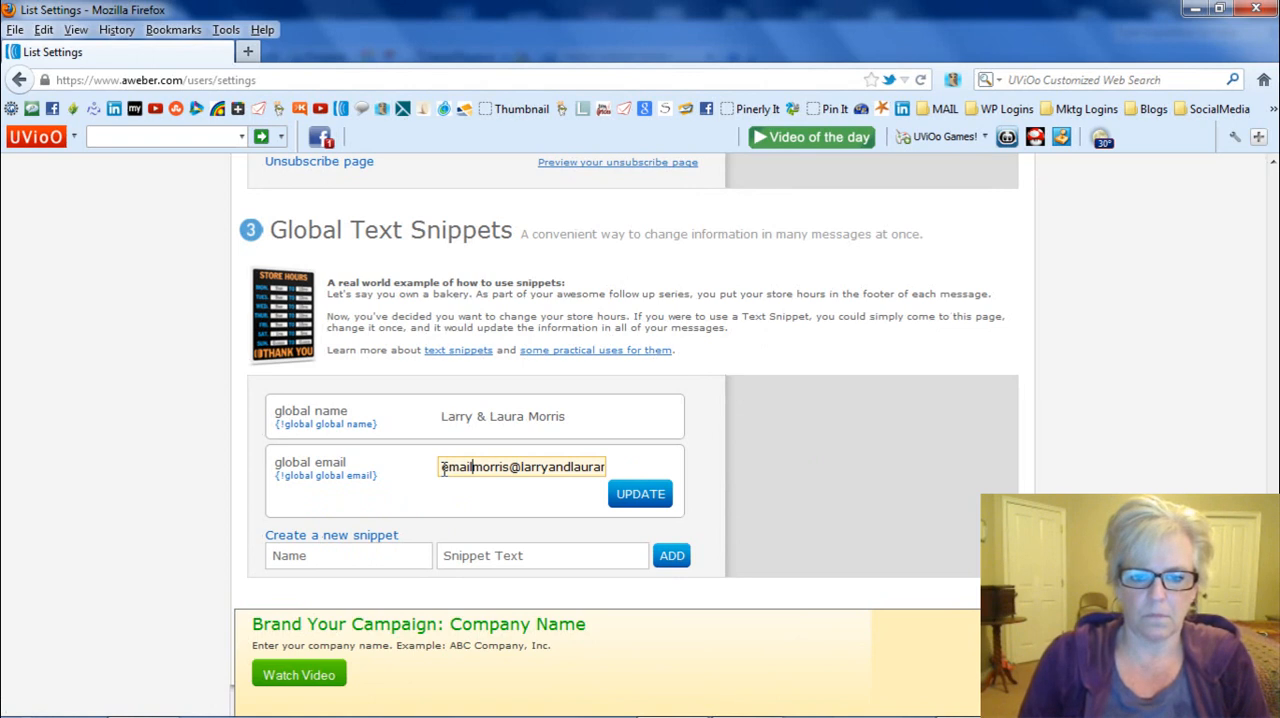
{"action": "type", "text": "me"}
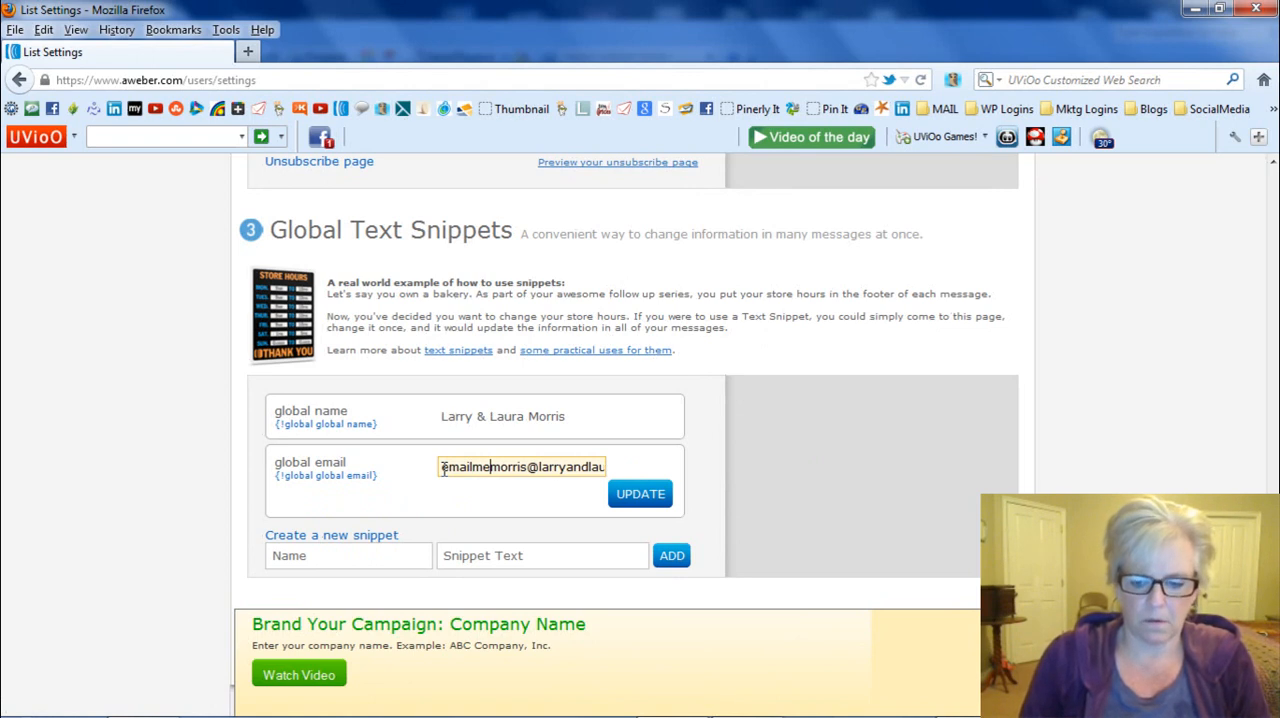
{"action": "key", "text": "BackSpace"}
{"action": "key", "text": "BackSpace"}
{"action": "type", "text": "me"}
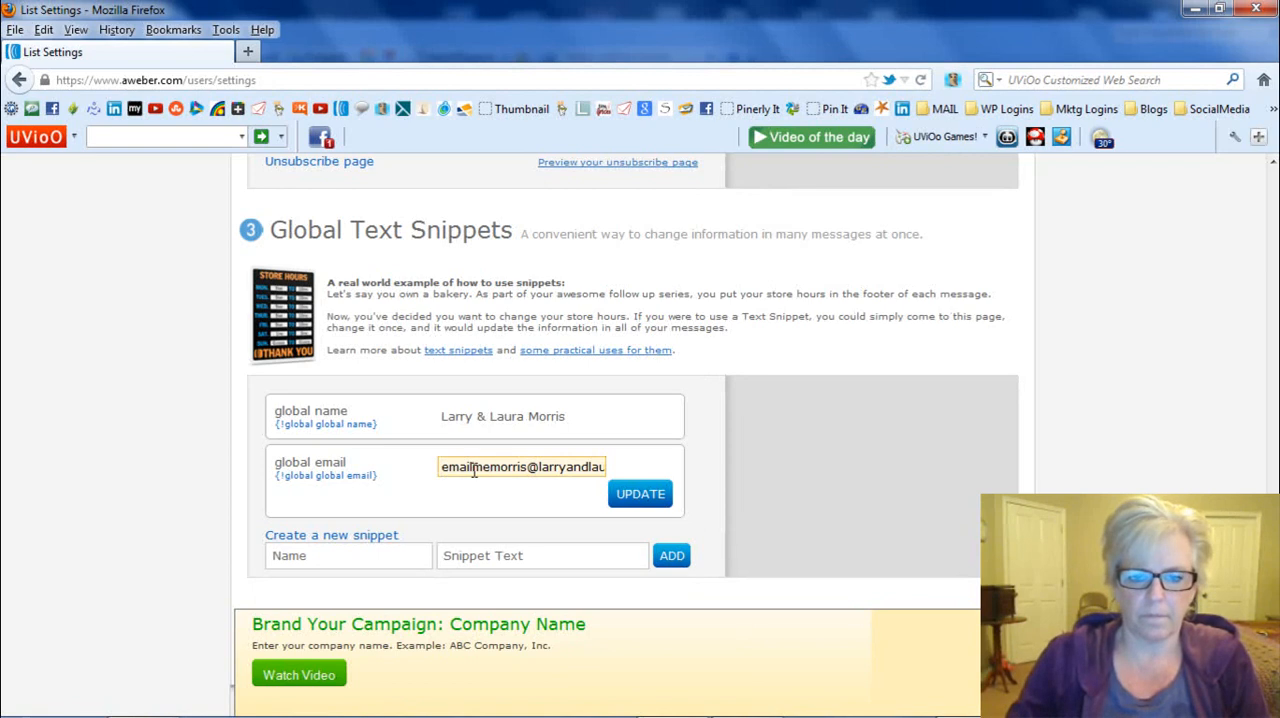
{"action": "left_click", "coordinate": [472, 467]}
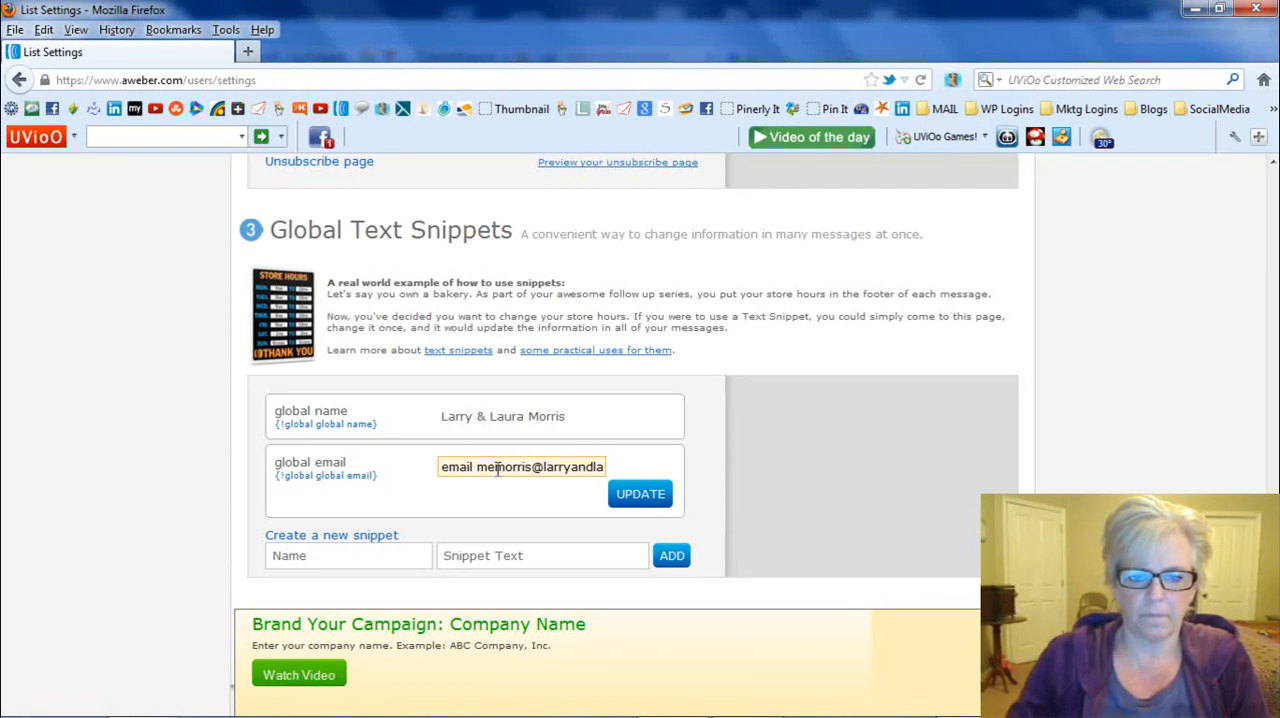
{"action": "key", "text": "BackSpace"}
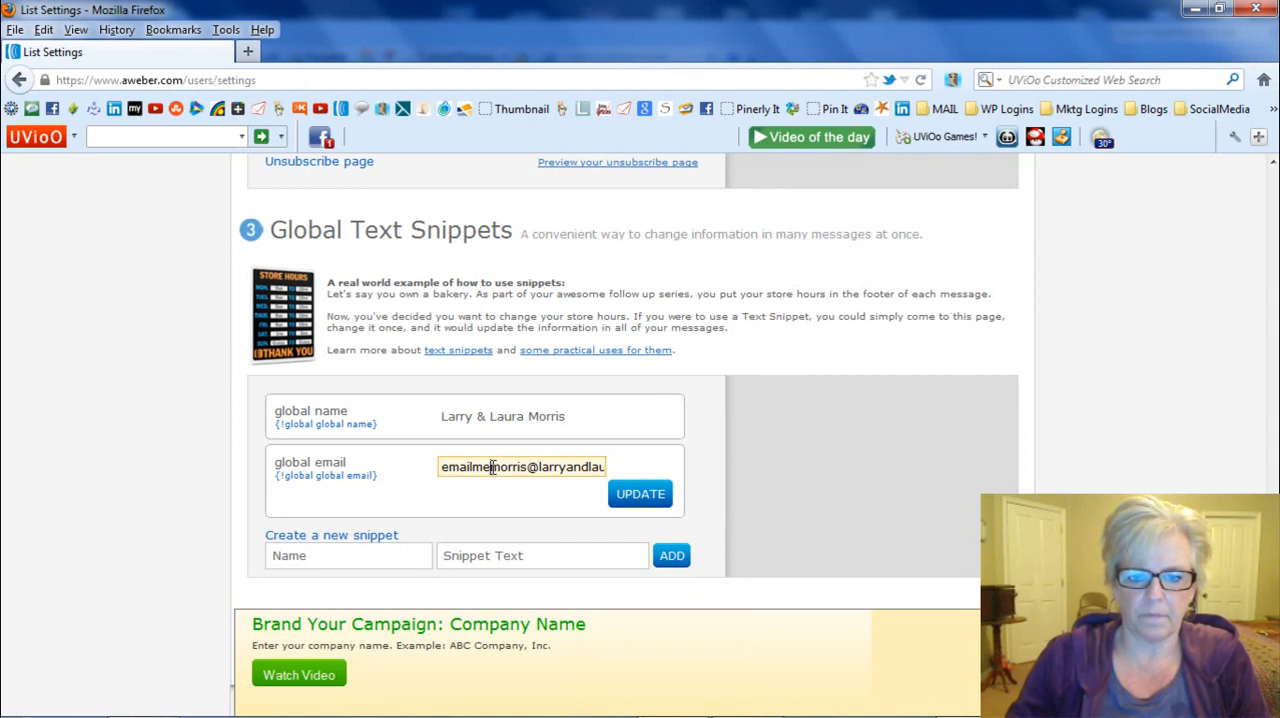
{"action": "left_click", "coordinate": [492, 467]}
{"action": "type", "text": ":"}
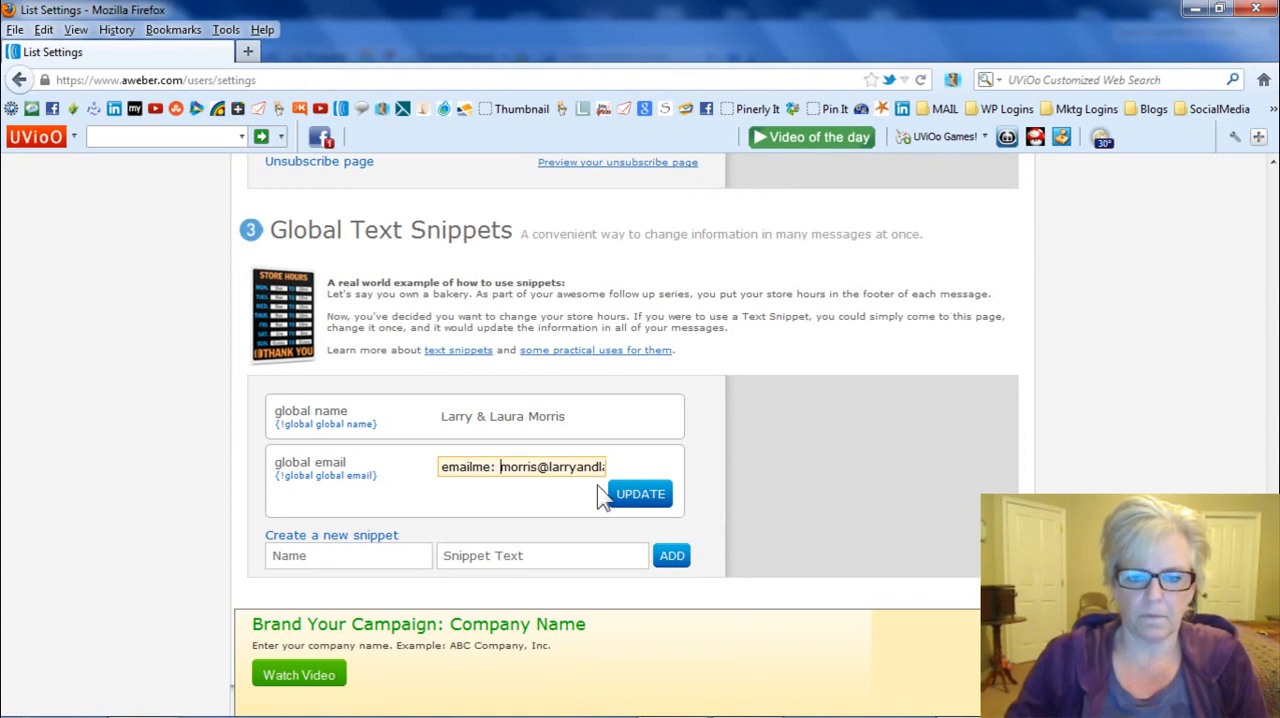
{"action": "left_click", "coordinate": [633, 493]}
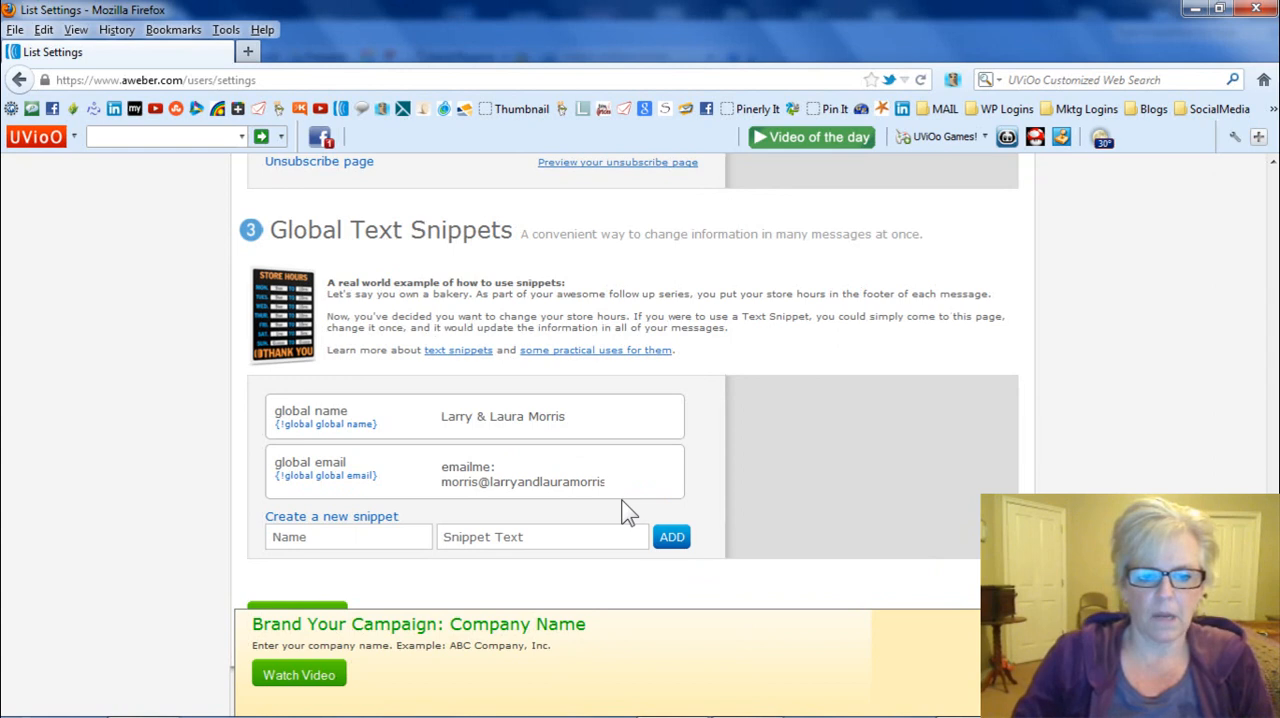
- Look through the sticky notes for a promotional link to use as the text of another global snippet
{"action": "left_click", "coordinate": [311, 537]}
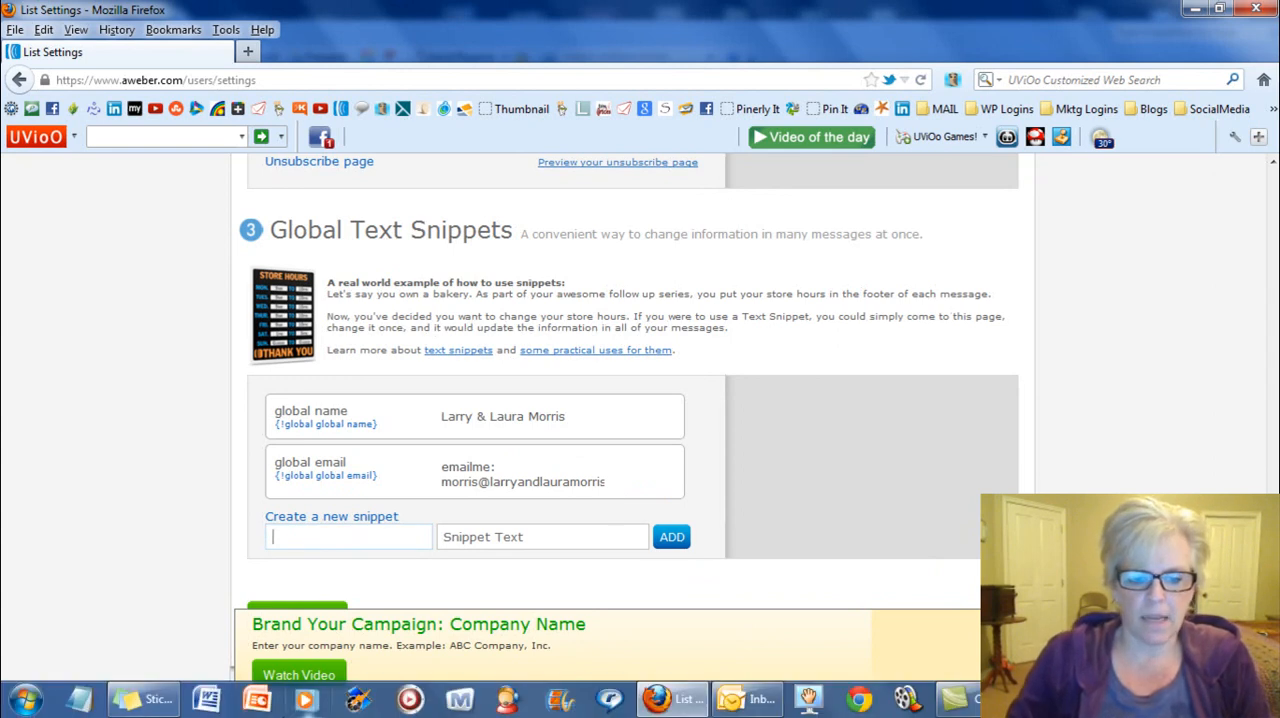
{"action": "left_click", "coordinate": [145, 700]}
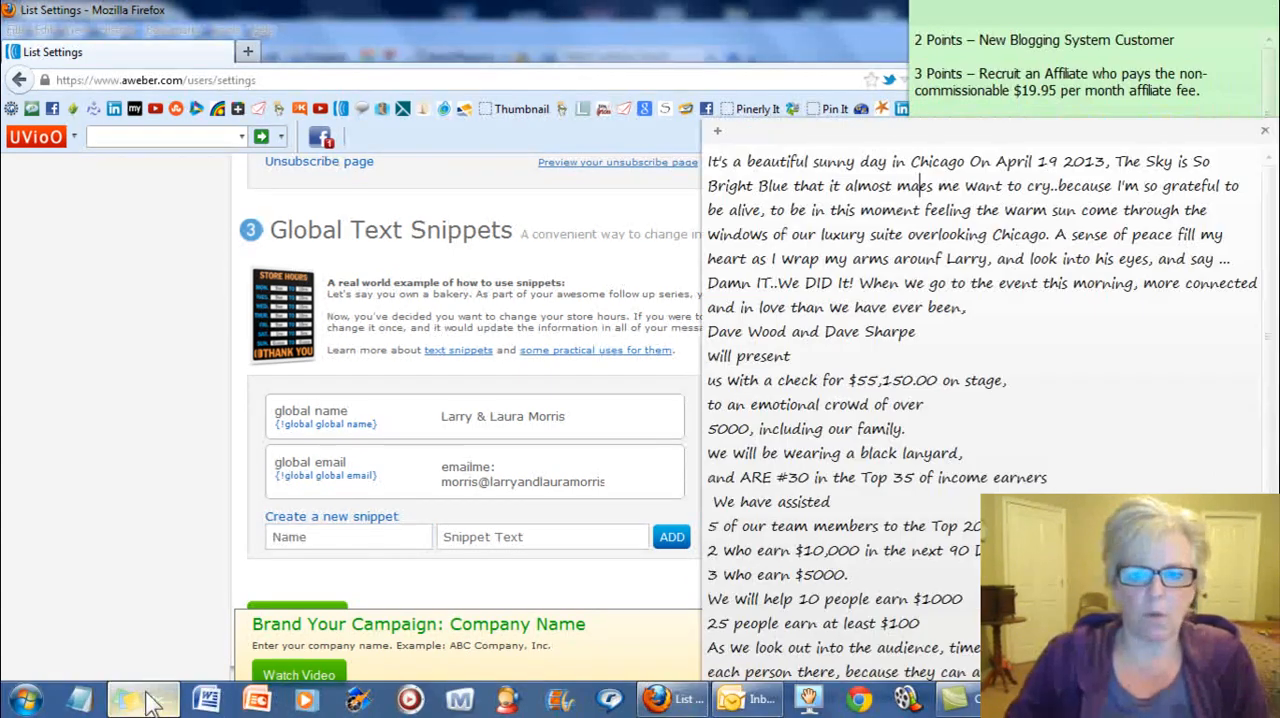
{"action": "left_click", "coordinate": [932, 62]}
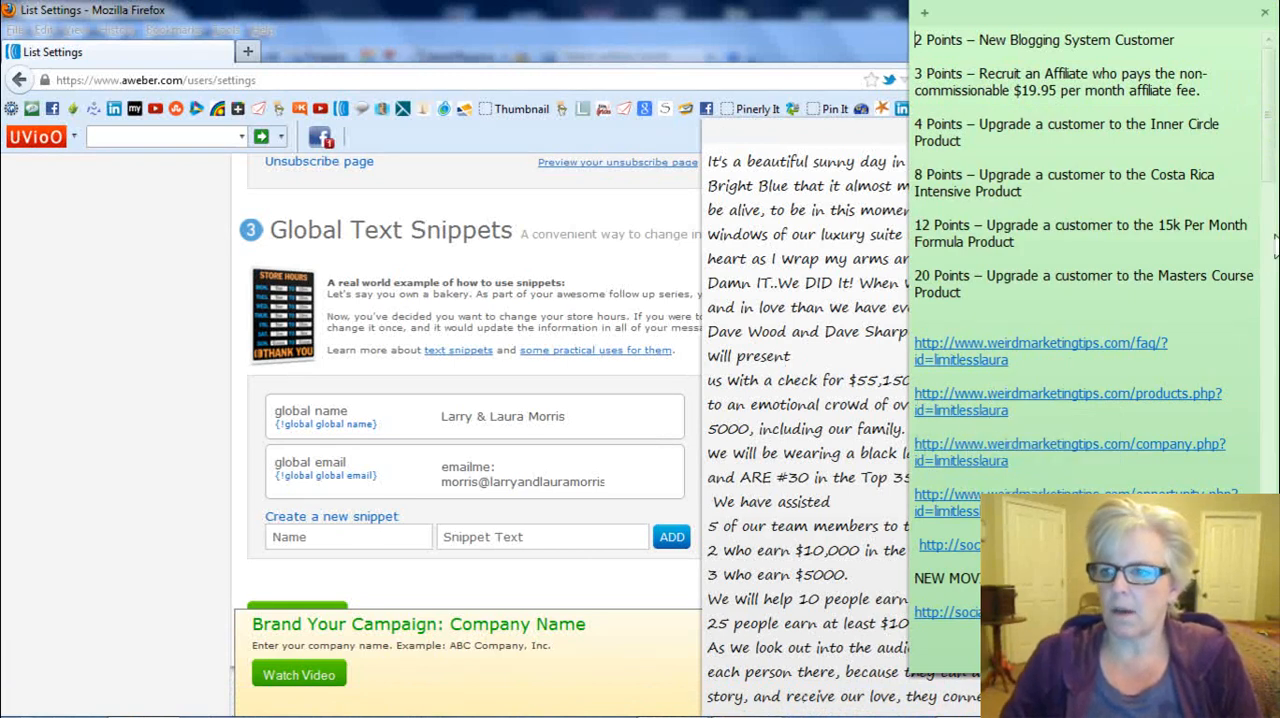
{"action": "left_click_drag", "start_coordinate": [1268, 176], "coordinate": [1277, 321]}
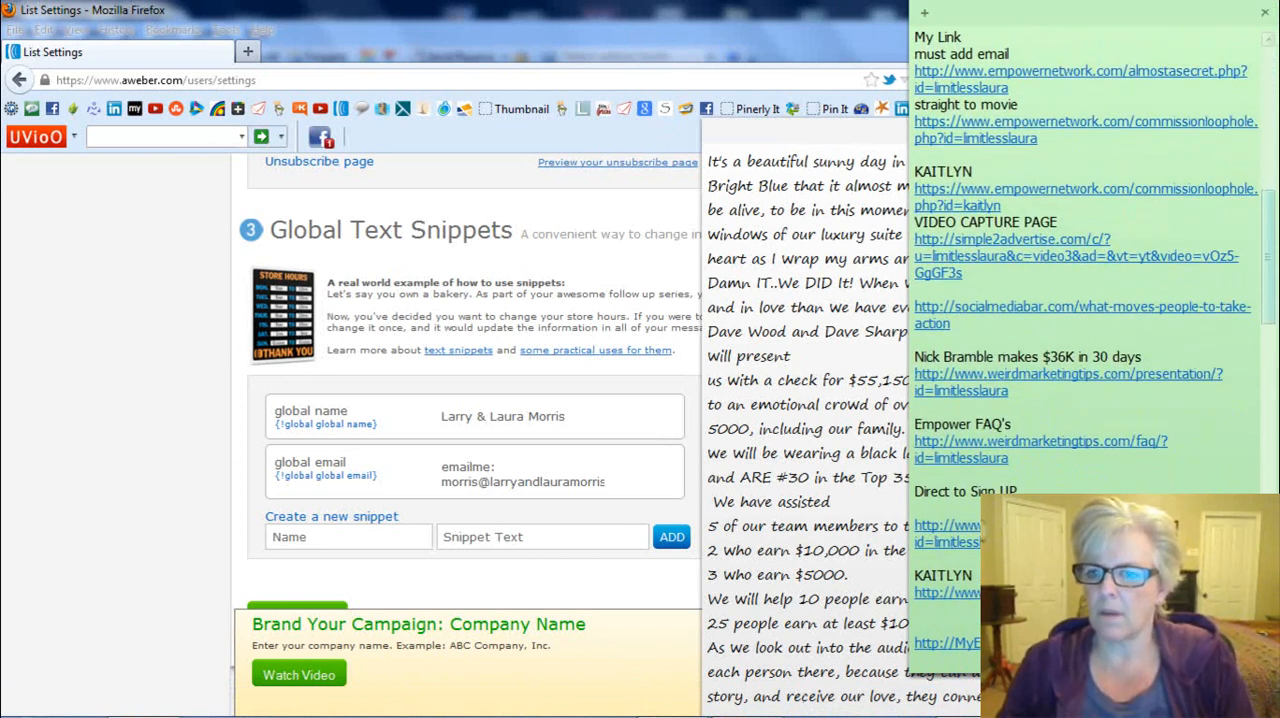
{"action": "scroll", "coordinate": [1090, 370], "scroll_direction": "up", "scroll_amount": 3}
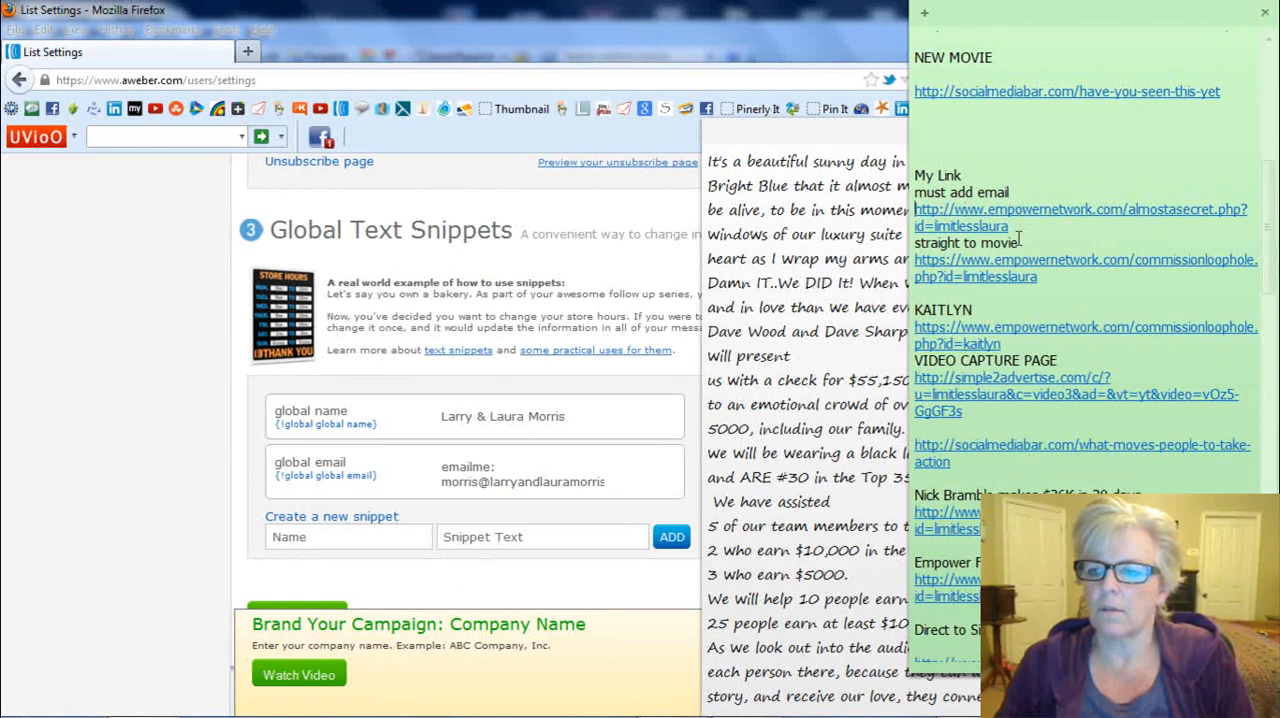
{"action": "left_click", "coordinate": [445, 537]}
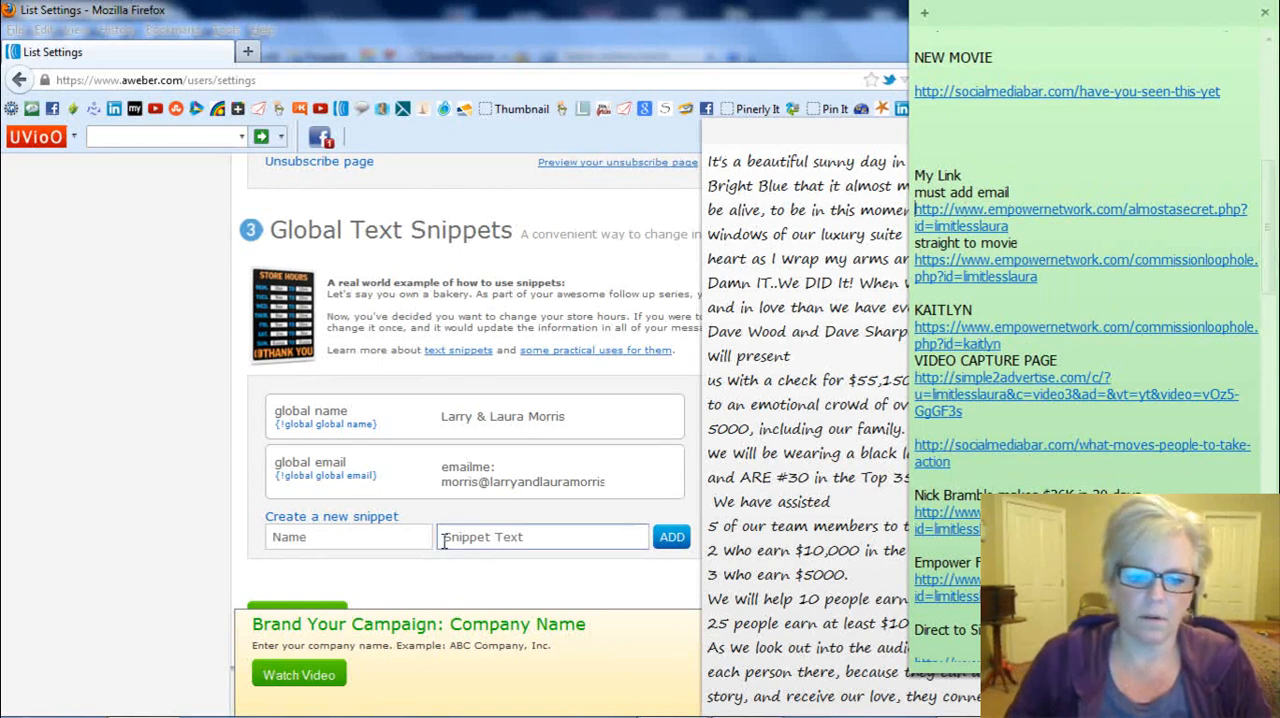
{"action": "mouse_move", "coordinate": [744, 713]}
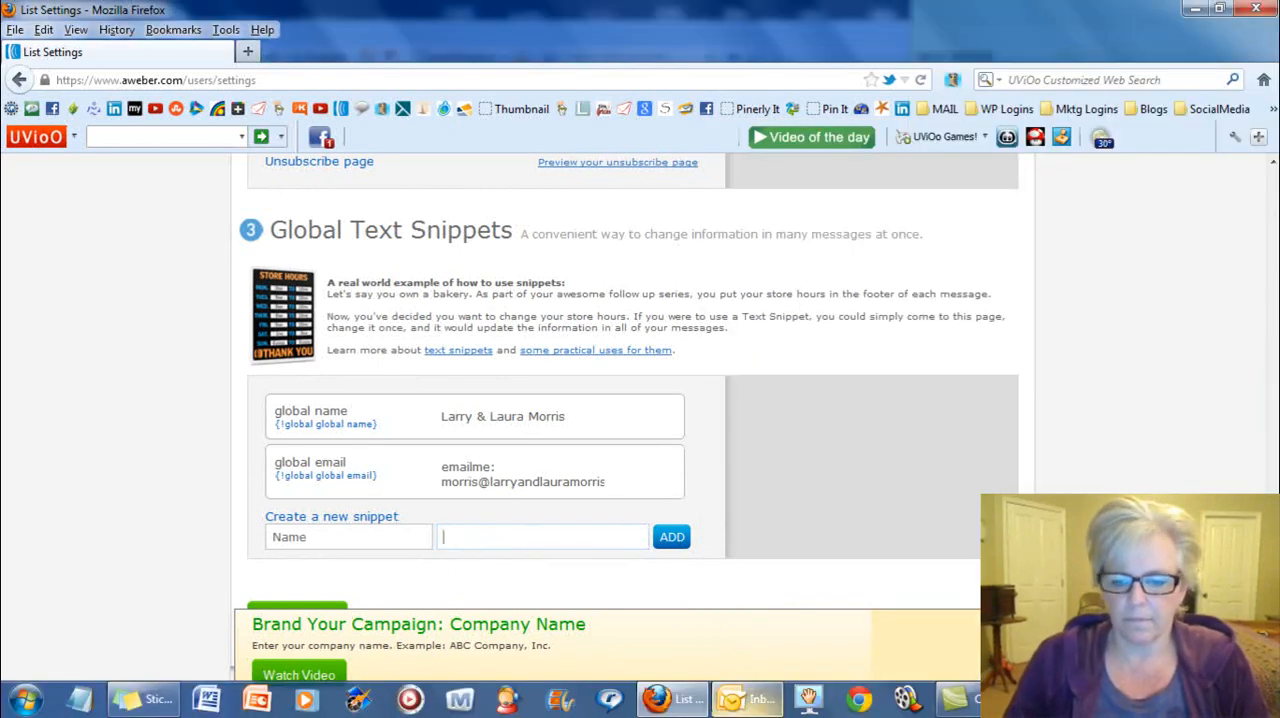
{"action": "left_click", "coordinate": [148, 700]}
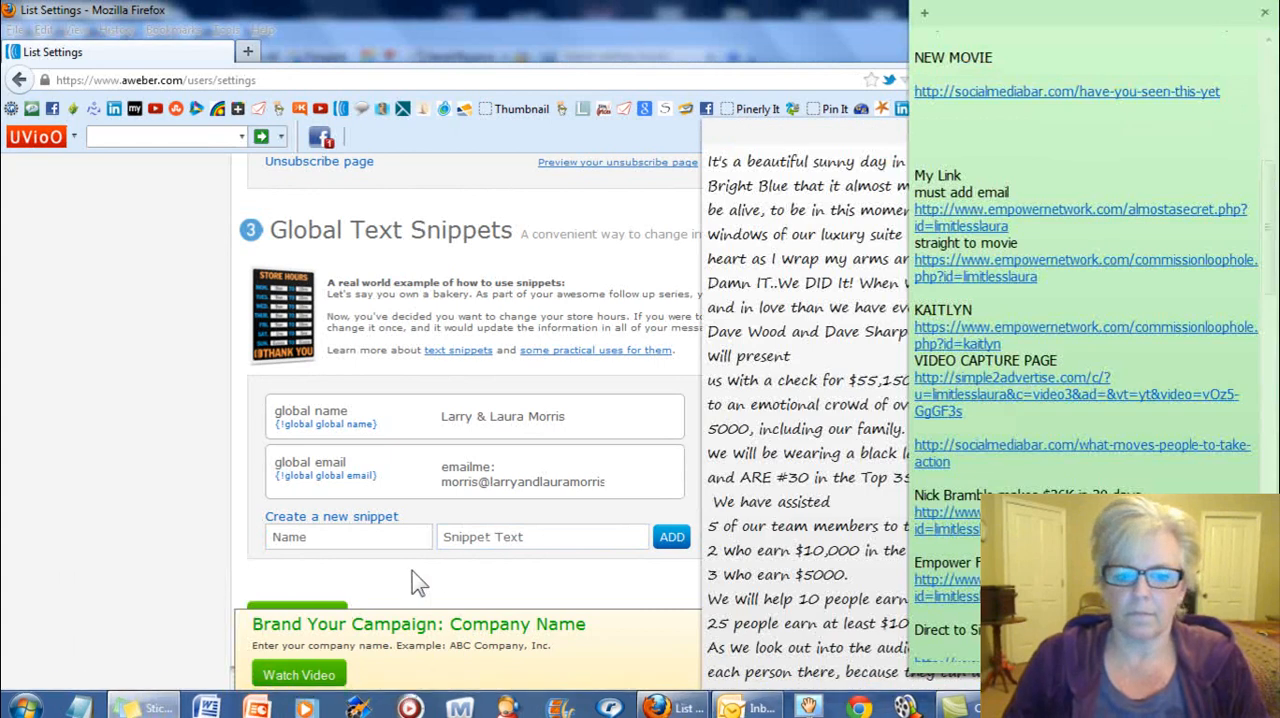
{"action": "left_click", "coordinate": [451, 540]}
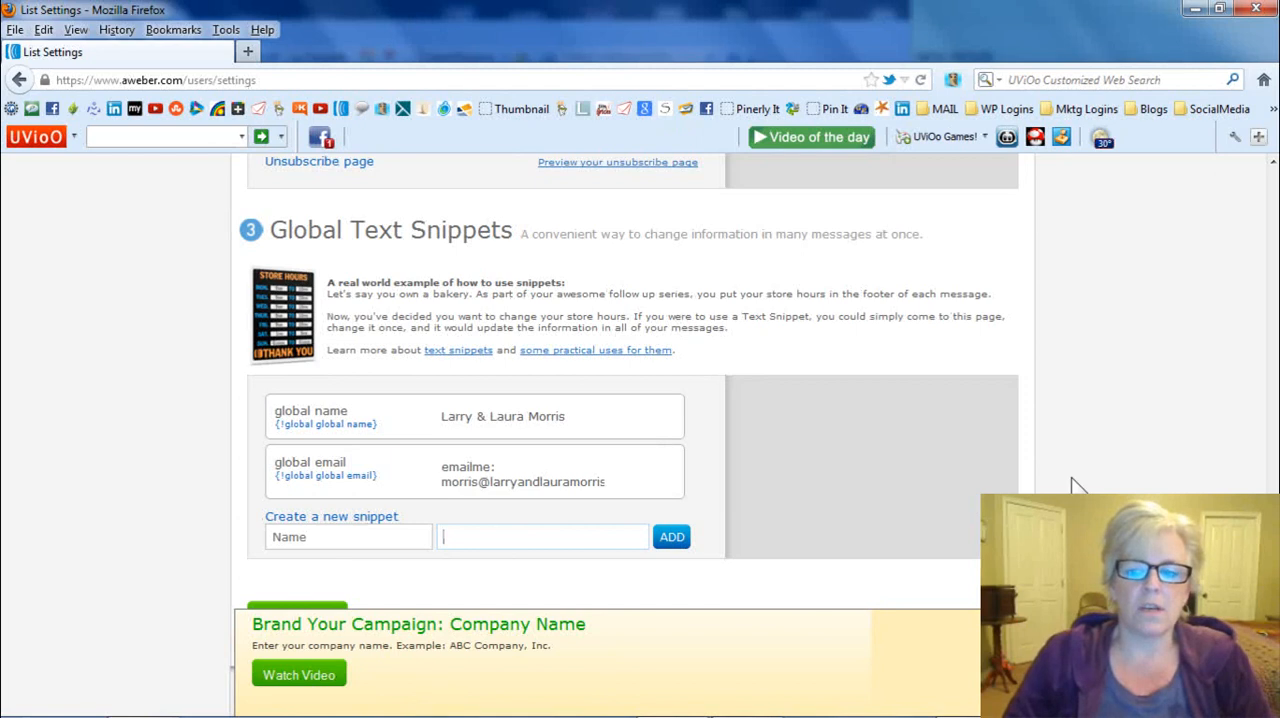
- Save the list's personalization settings with the two global text snippets
{"action": "scroll", "coordinate": [1110, 478], "scroll_direction": "down", "scroll_amount": 2}
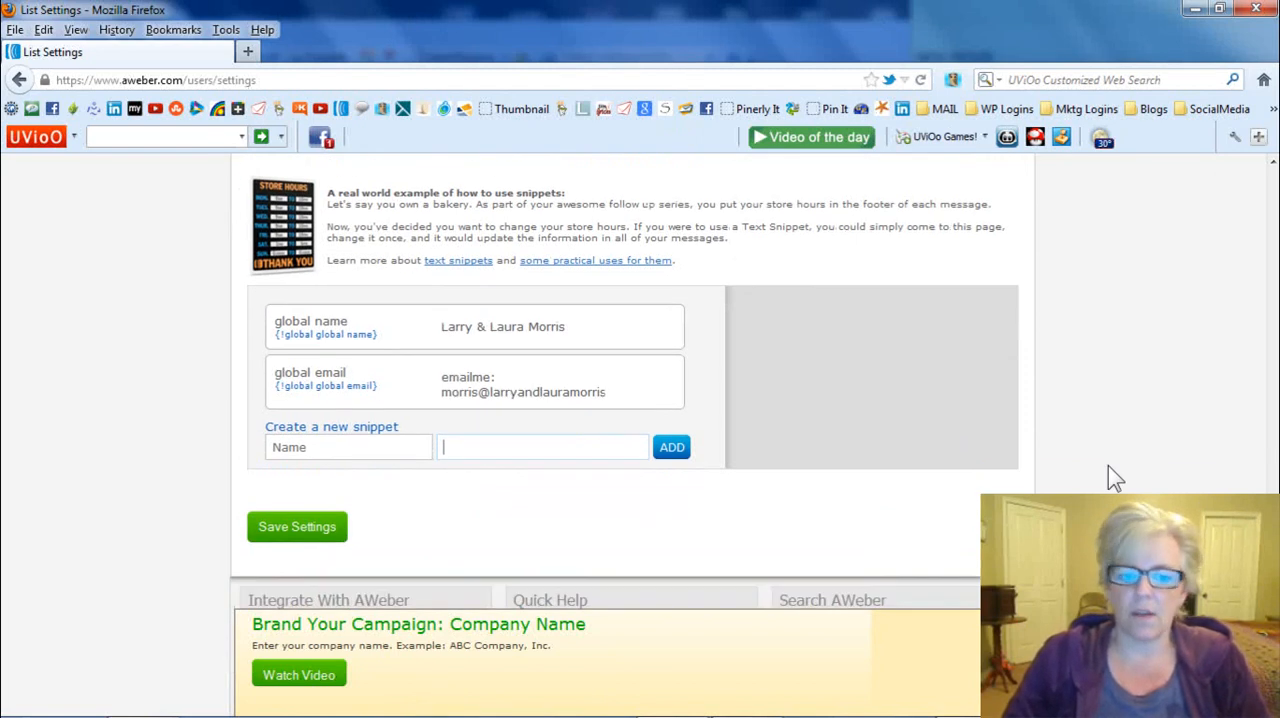
{"action": "left_click", "coordinate": [280, 533]}
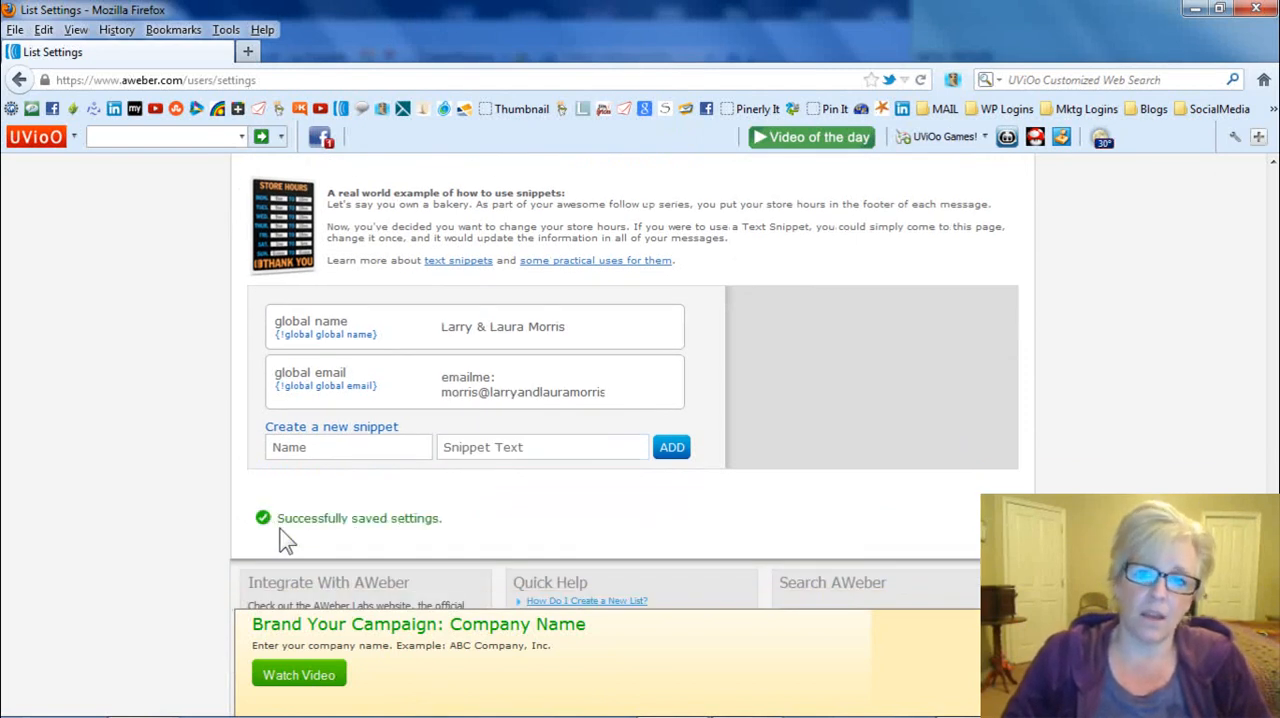
- Turn off the required opt-in on web forms in the Confirmed Opt-In settings, confirm disabling it and save the settings
{"action": "scroll", "coordinate": [330, 570], "scroll_direction": "down", "scroll_amount": 5}
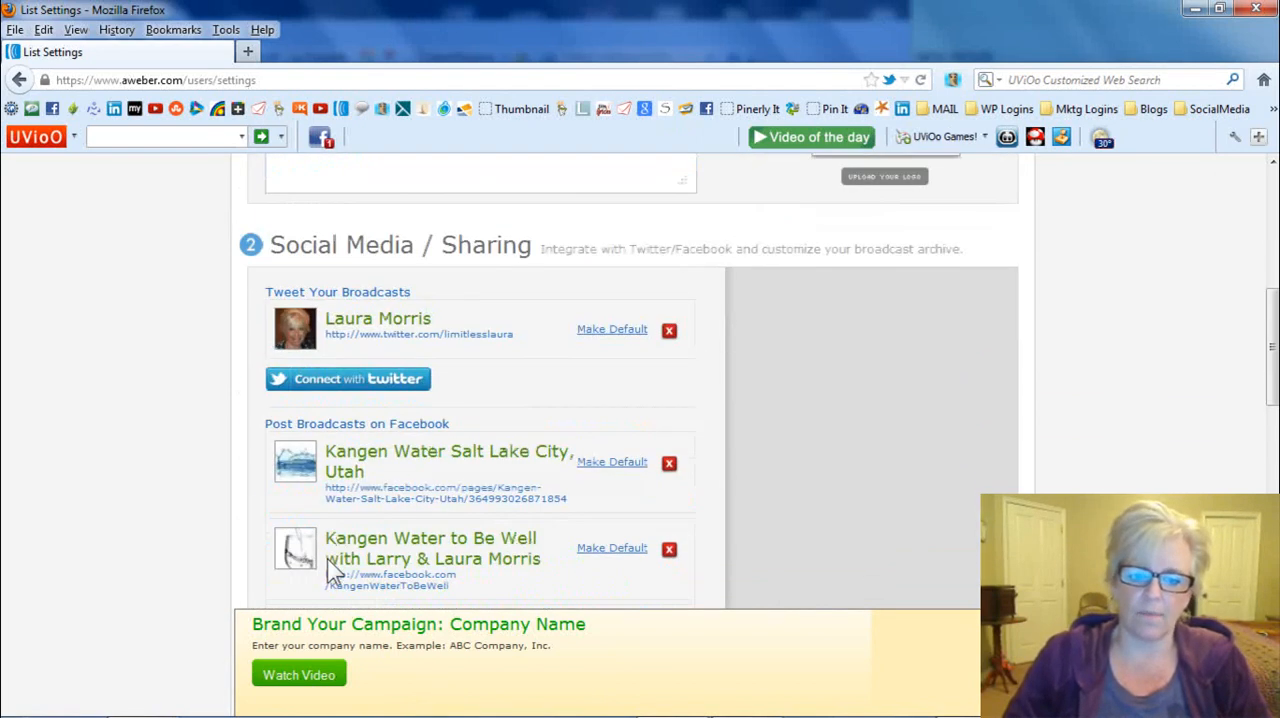
{"action": "scroll", "coordinate": [816, 517], "scroll_direction": "down", "scroll_amount": 3}
{"action": "scroll", "coordinate": [1170, 485], "scroll_direction": "up", "scroll_amount": 10}
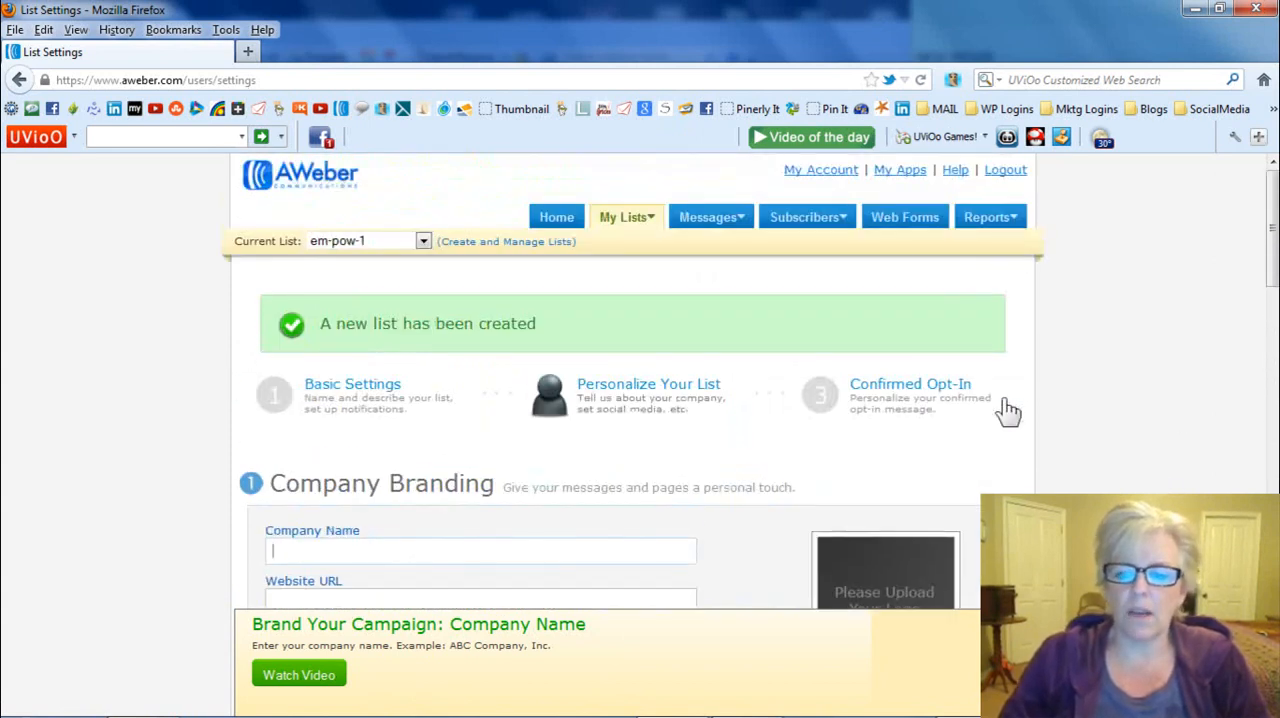
{"action": "left_click", "coordinate": [920, 398]}
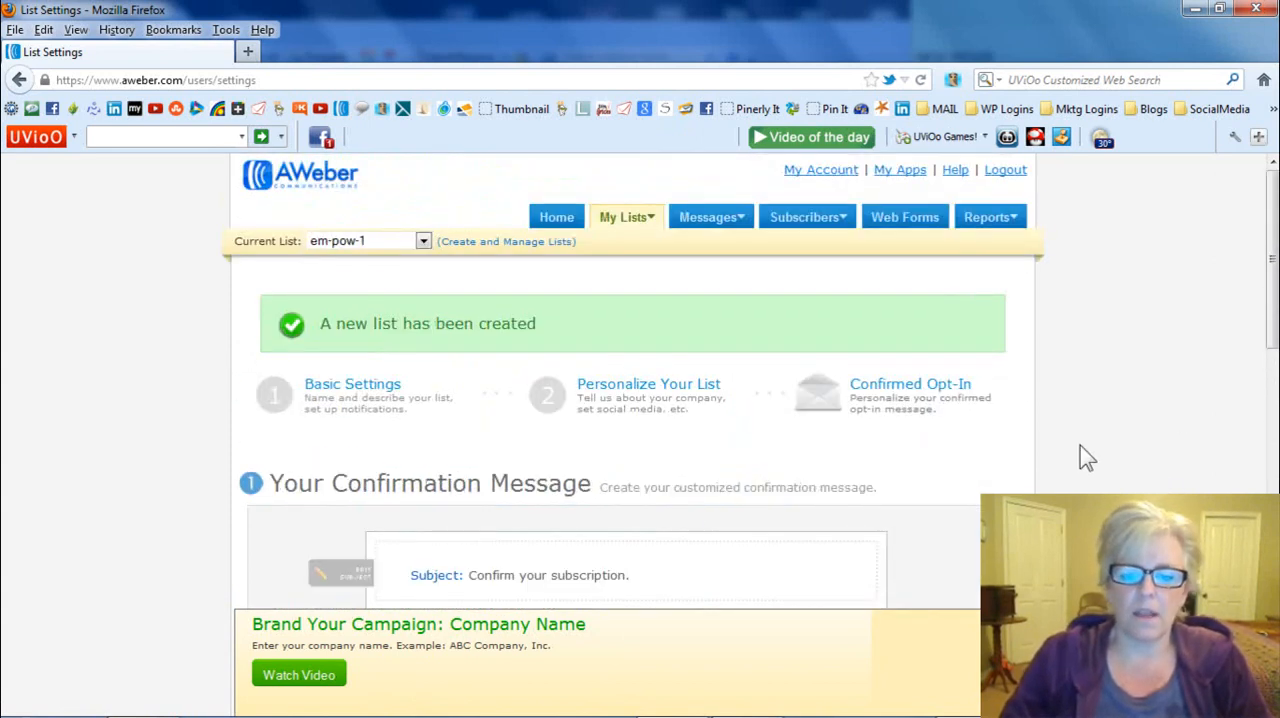
{"action": "scroll", "coordinate": [1085, 418], "scroll_direction": "down", "scroll_amount": 3}
{"action": "scroll", "coordinate": [1094, 420], "scroll_direction": "down", "scroll_amount": 5}
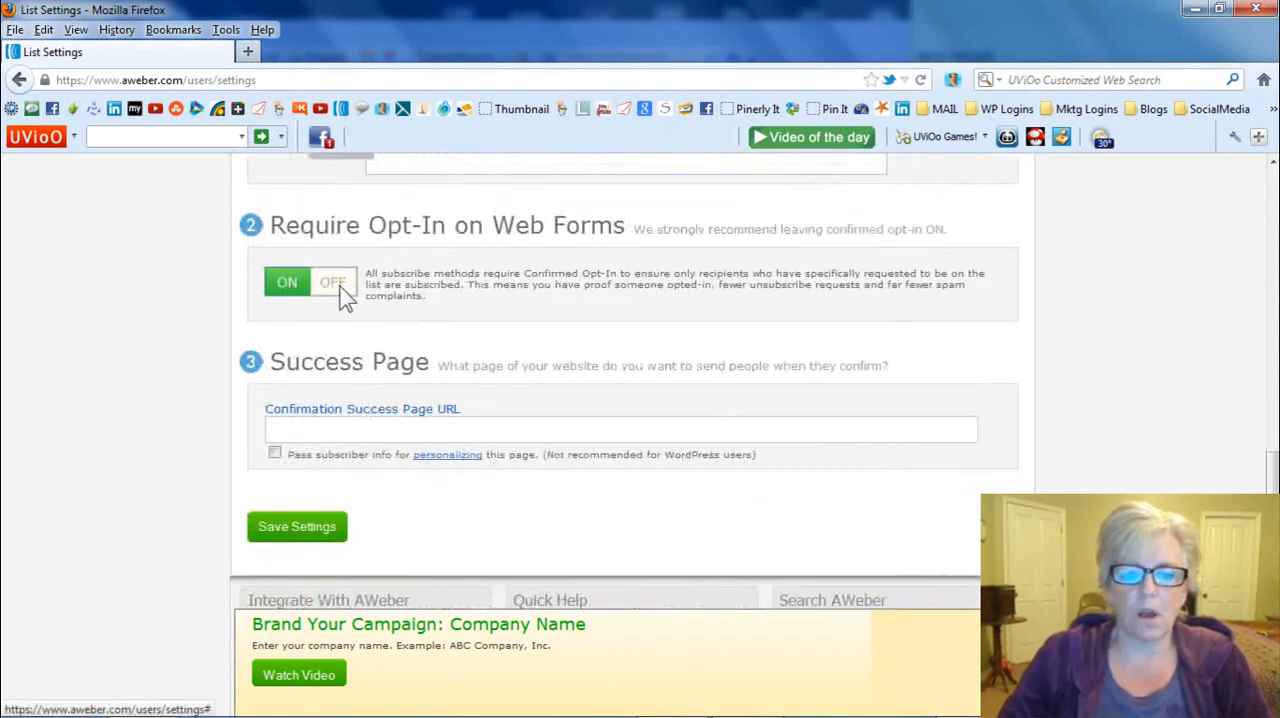
{"action": "left_click", "coordinate": [336, 283]}
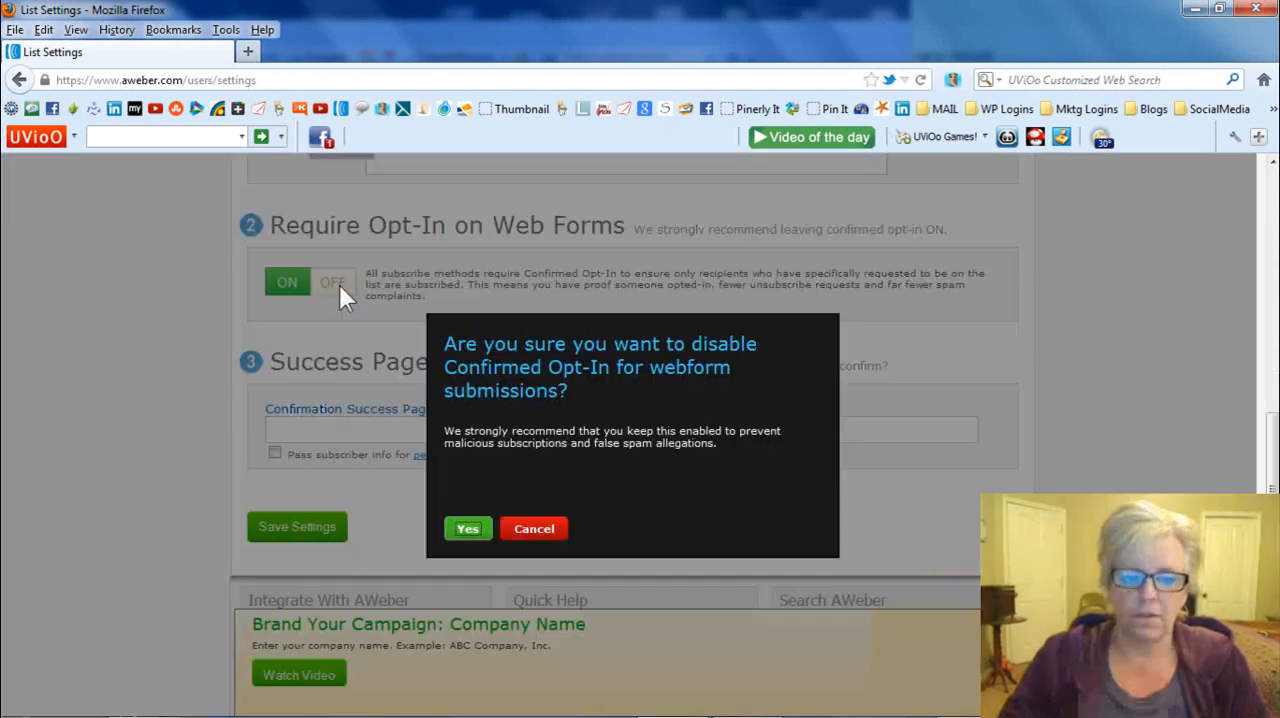
{"action": "left_click", "coordinate": [470, 529]}
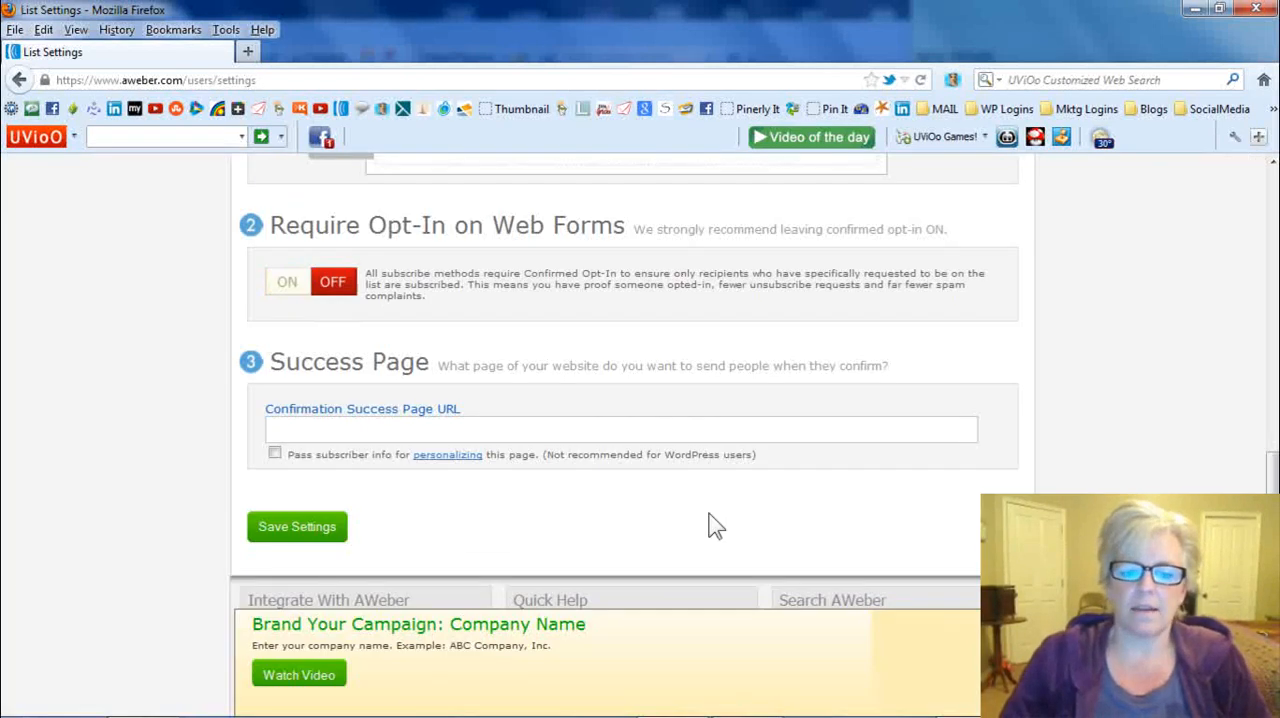
{"action": "left_click", "coordinate": [287, 525]}
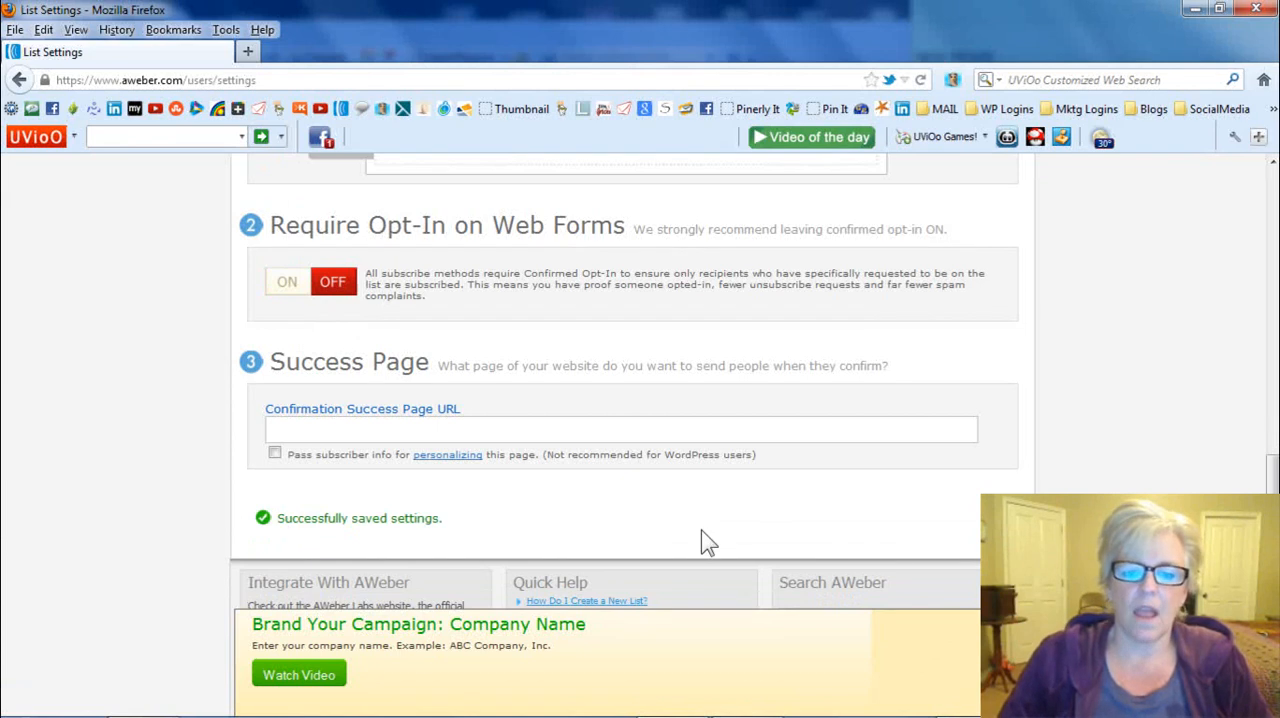
- Return to the Personalize Your List settings and check that em-pow-1 is chosen as the current list
{"action": "scroll", "coordinate": [1109, 439], "scroll_direction": "up", "scroll_amount": 2}
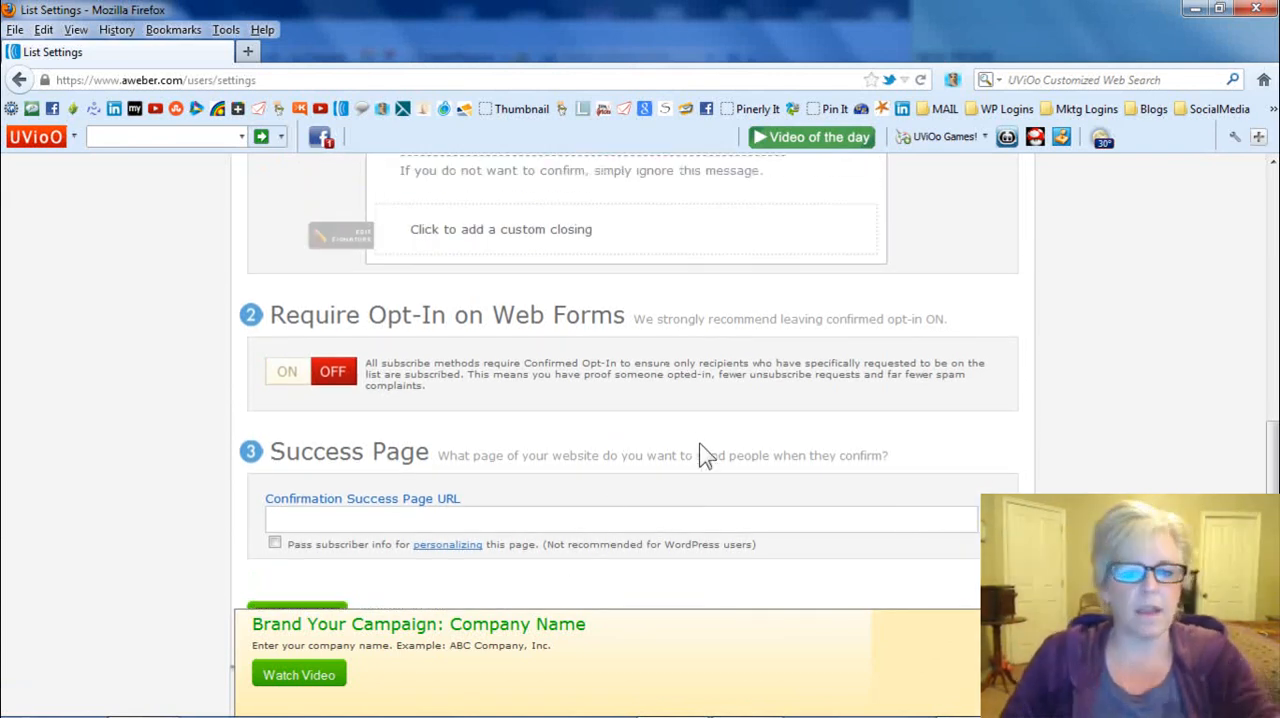
{"action": "scroll", "coordinate": [700, 450], "scroll_direction": "up", "scroll_amount": 10}
{"action": "scroll", "coordinate": [700, 452], "scroll_direction": "up", "scroll_amount": 5}
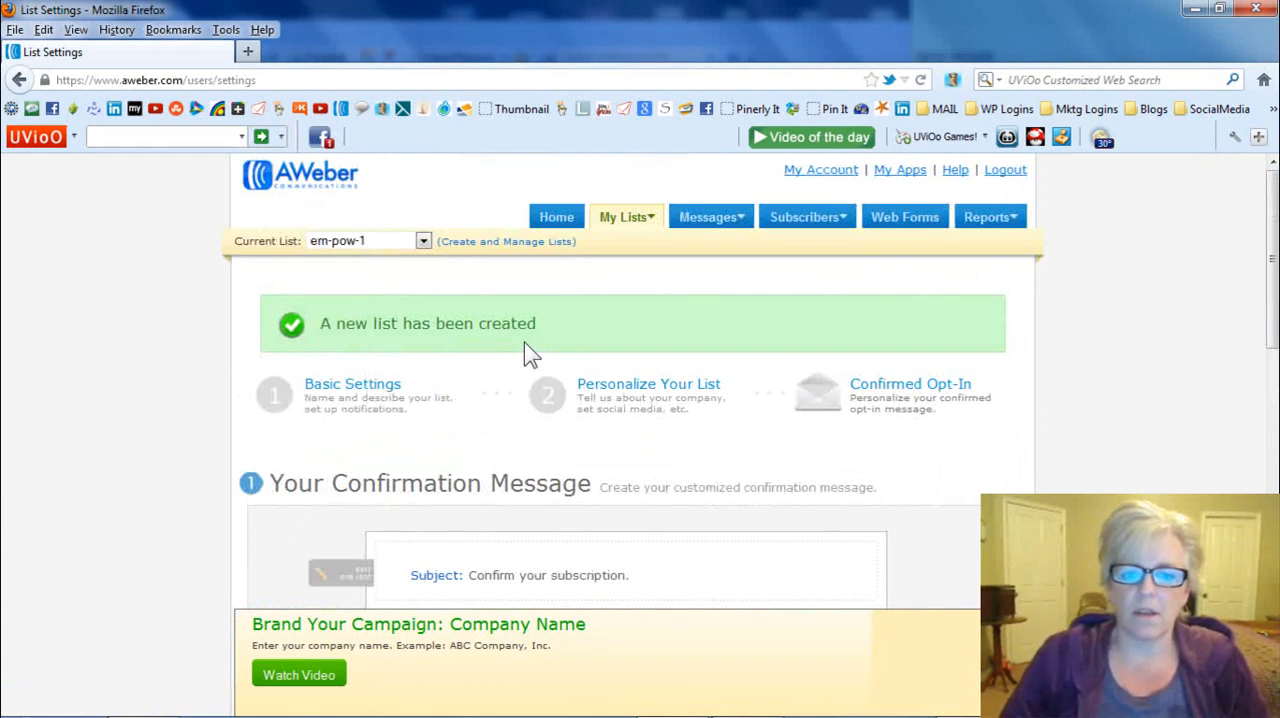
{"action": "scroll", "coordinate": [524, 342], "scroll_direction": "down", "scroll_amount": 10}
{"action": "scroll", "coordinate": [519, 523], "scroll_direction": "up", "scroll_amount": 5}
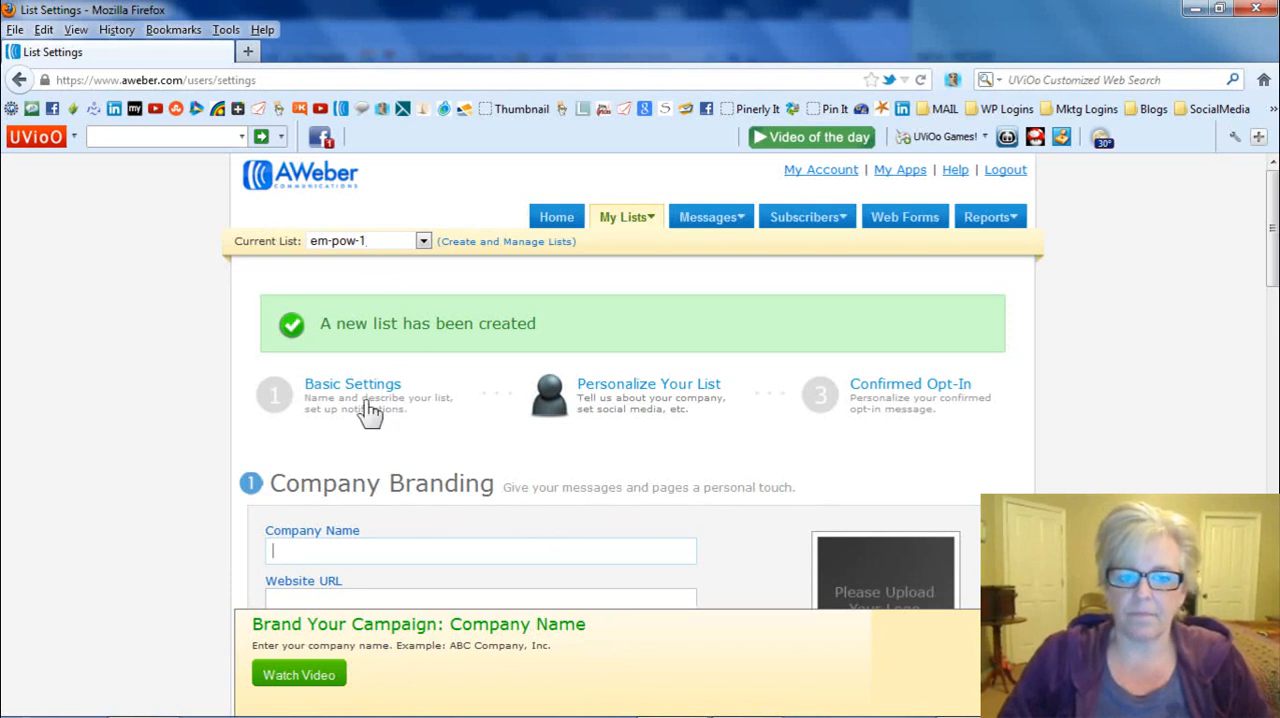
{"action": "left_click", "coordinate": [373, 243]}
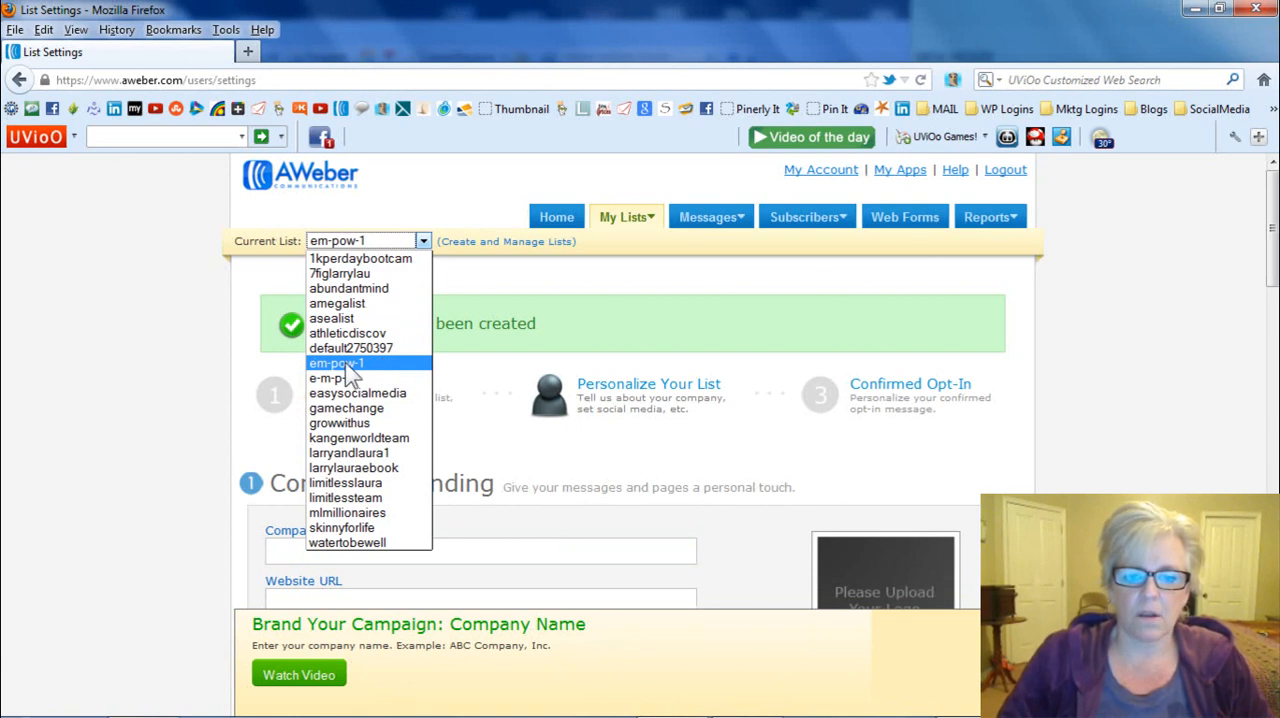
{"action": "left_click", "coordinate": [322, 364]}
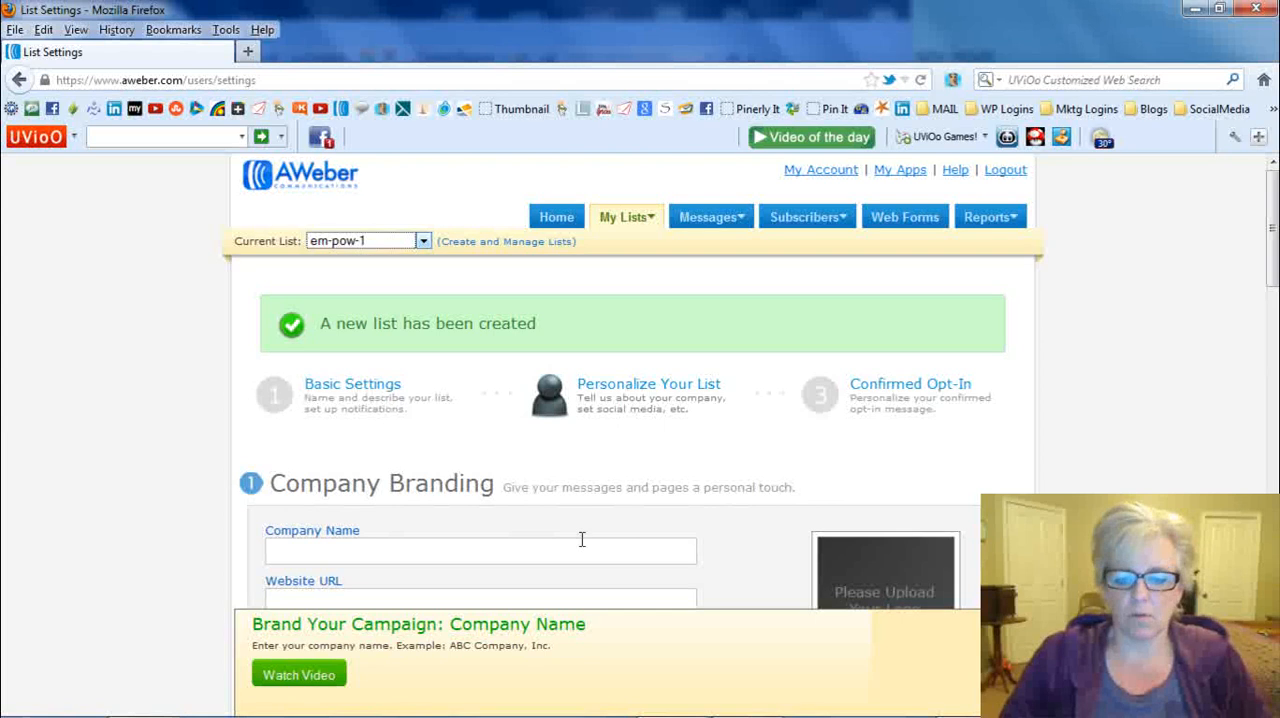
- Switch to Chrome, open the bookmarked Empower Network login page and log in with the account username and password
{"action": "mouse_move", "coordinate": [590, 712]}
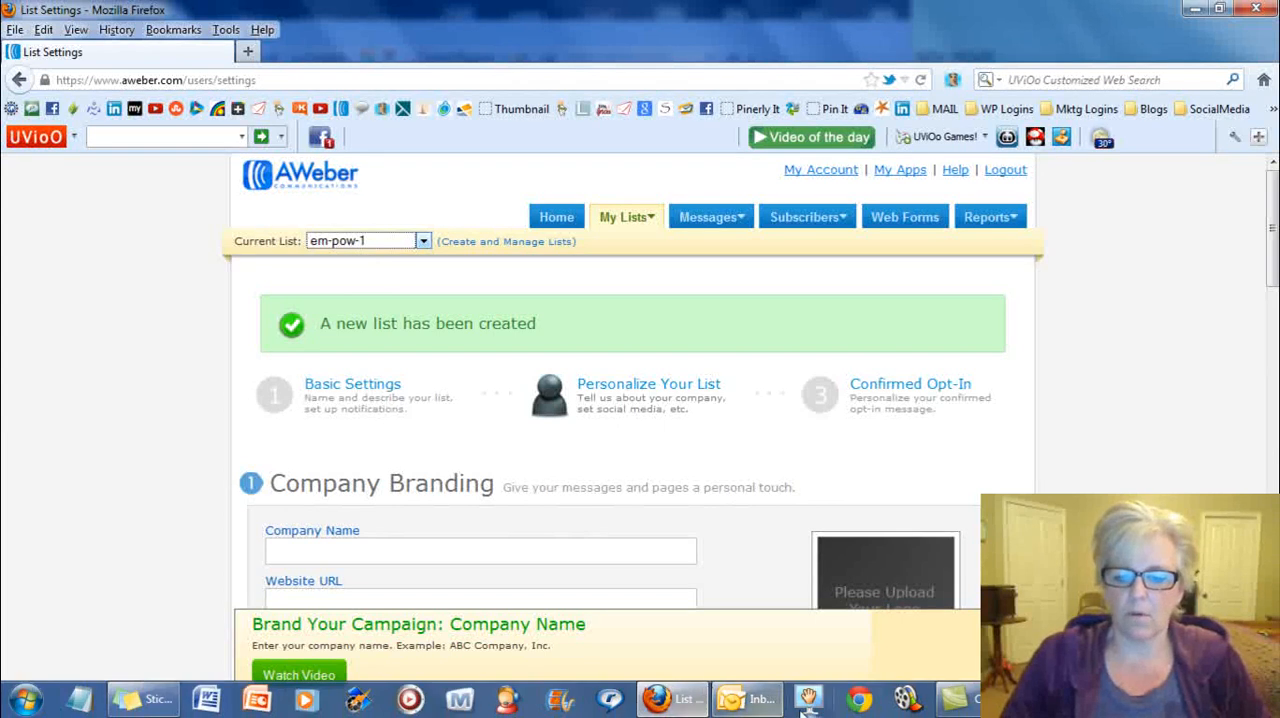
{"action": "left_click", "coordinate": [858, 698]}
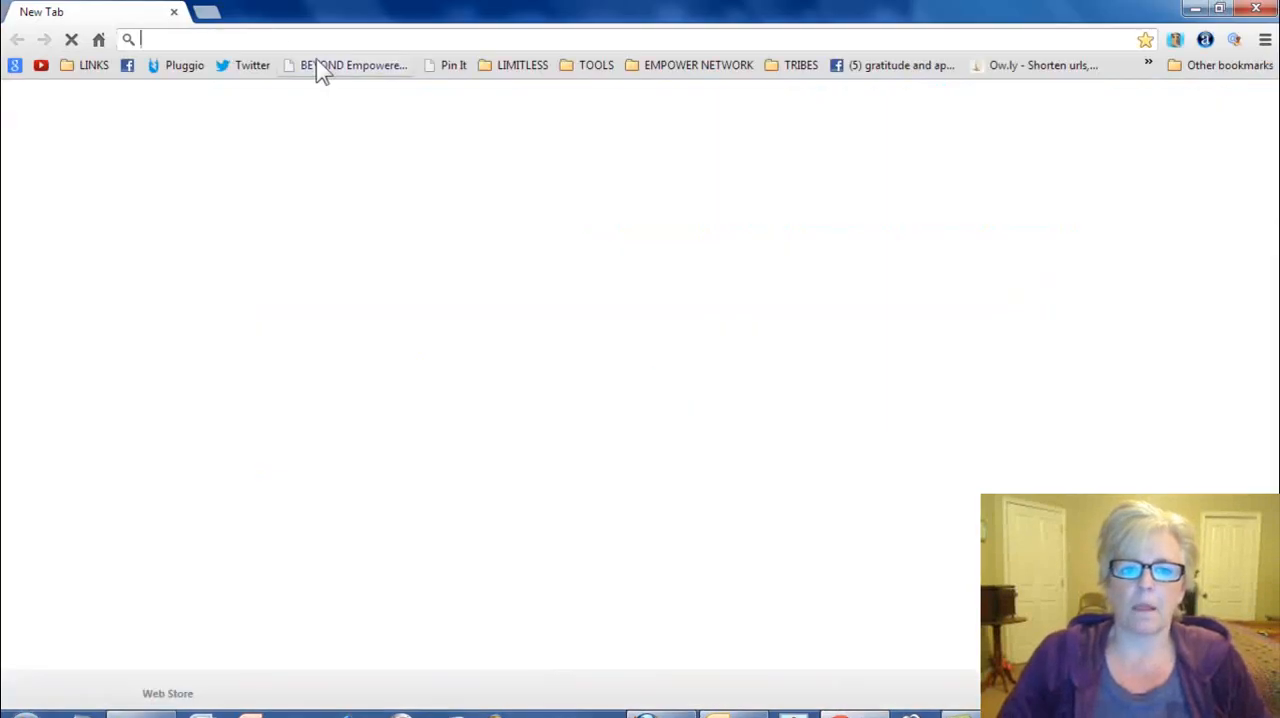
{"action": "left_click", "coordinate": [690, 67]}
{"action": "left_click", "coordinate": [716, 112]}
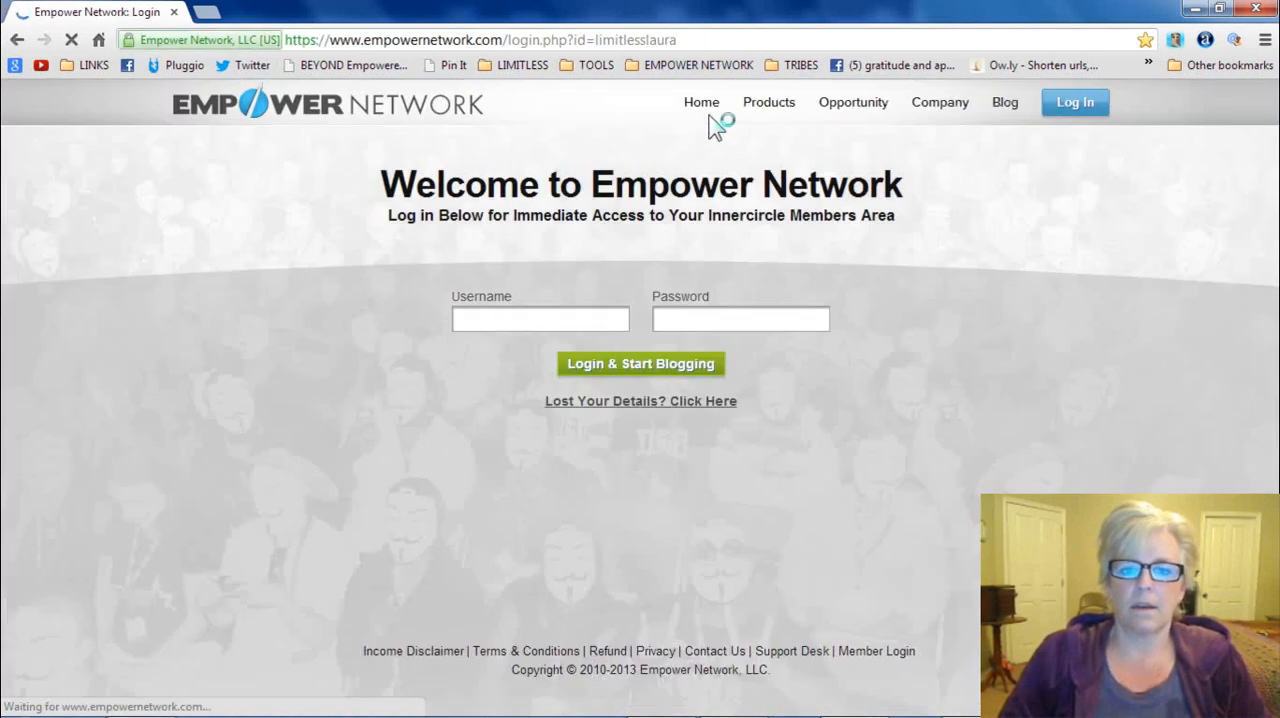
{"action": "left_click", "coordinate": [493, 318]}
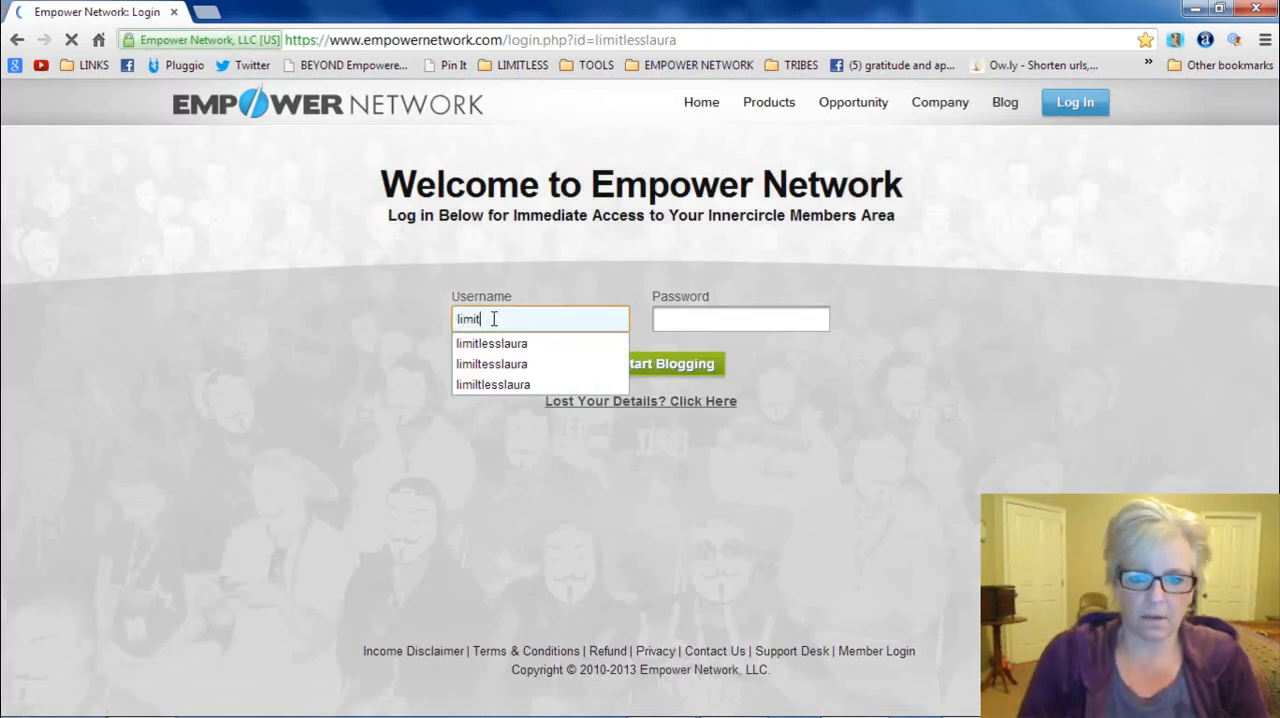
{"action": "left_click", "coordinate": [487, 345]}
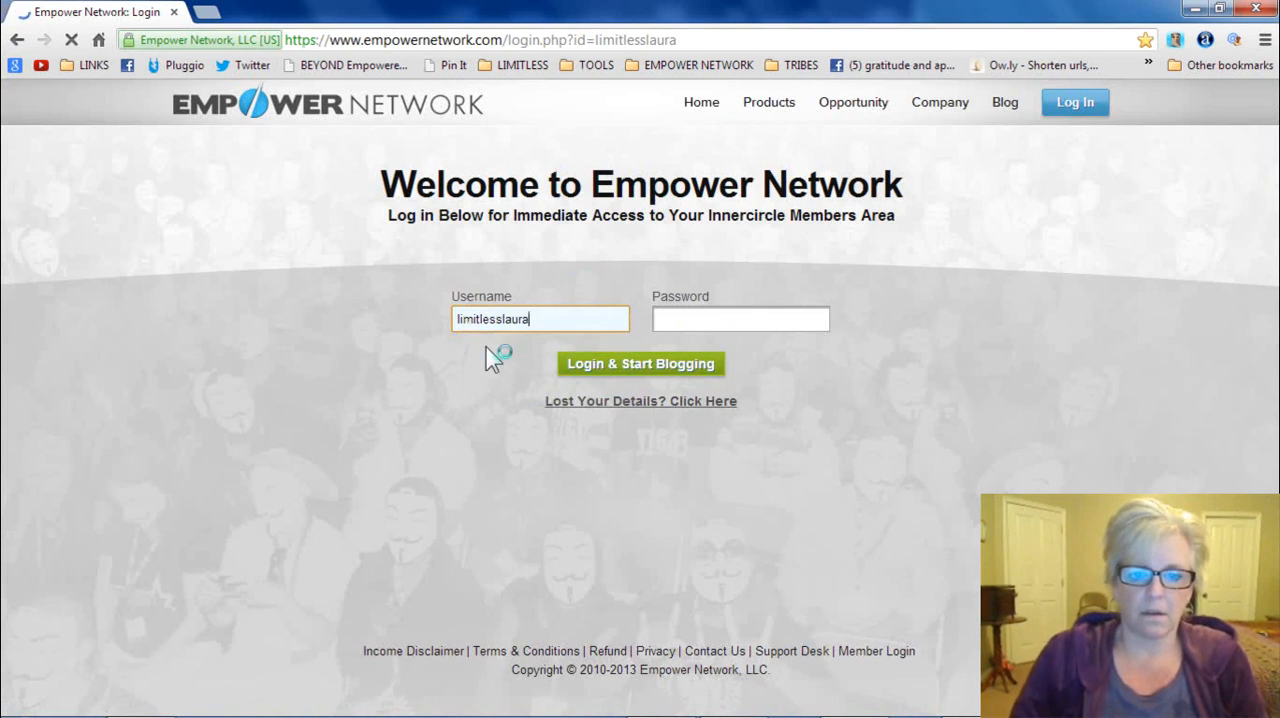
{"action": "key", "text": "Tab"}
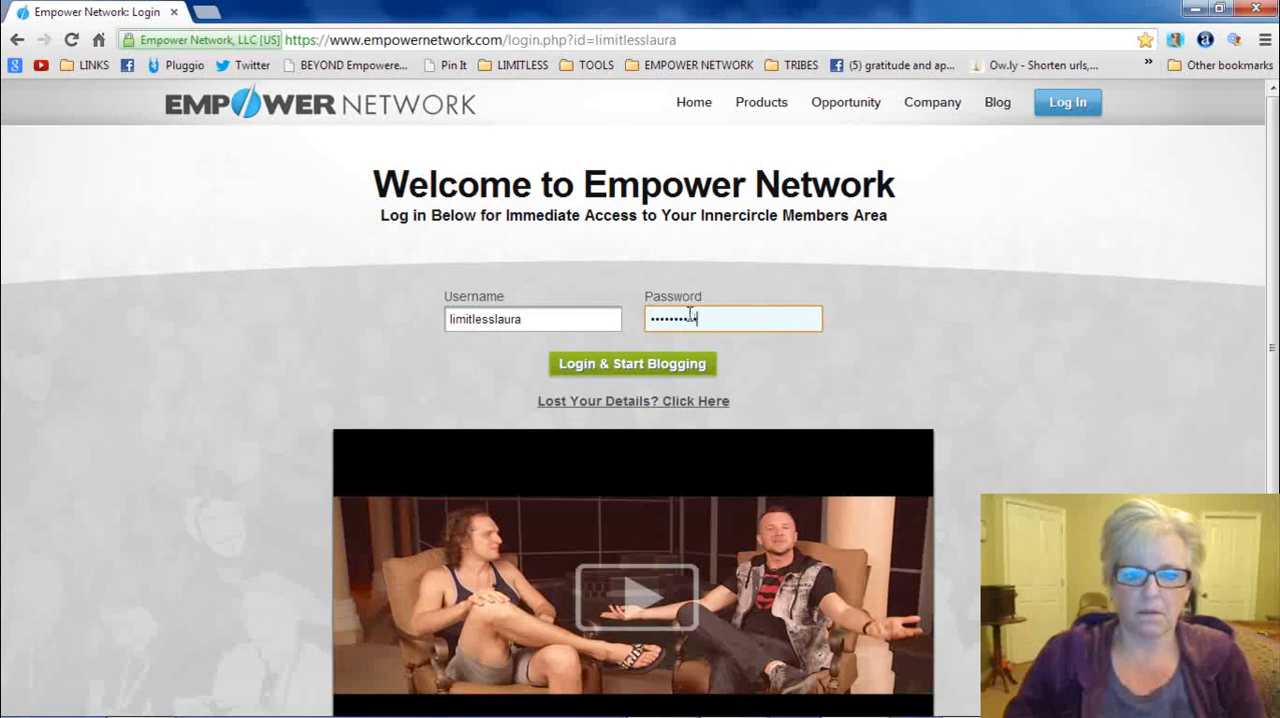
{"action": "left_click", "coordinate": [660, 366]}
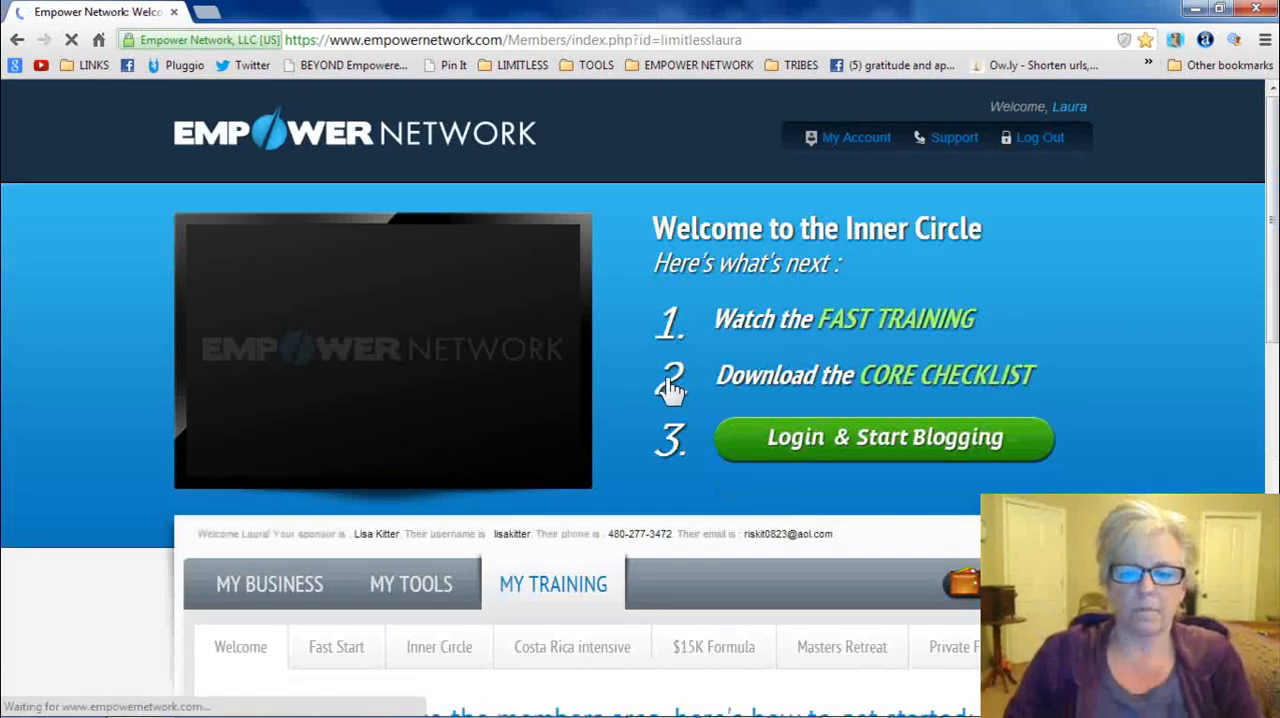
- Open the Aweber Account Information page of the lead capture tools and view the lead capture page it promotes
{"action": "scroll", "coordinate": [774, 520], "scroll_direction": "down", "scroll_amount": 2}
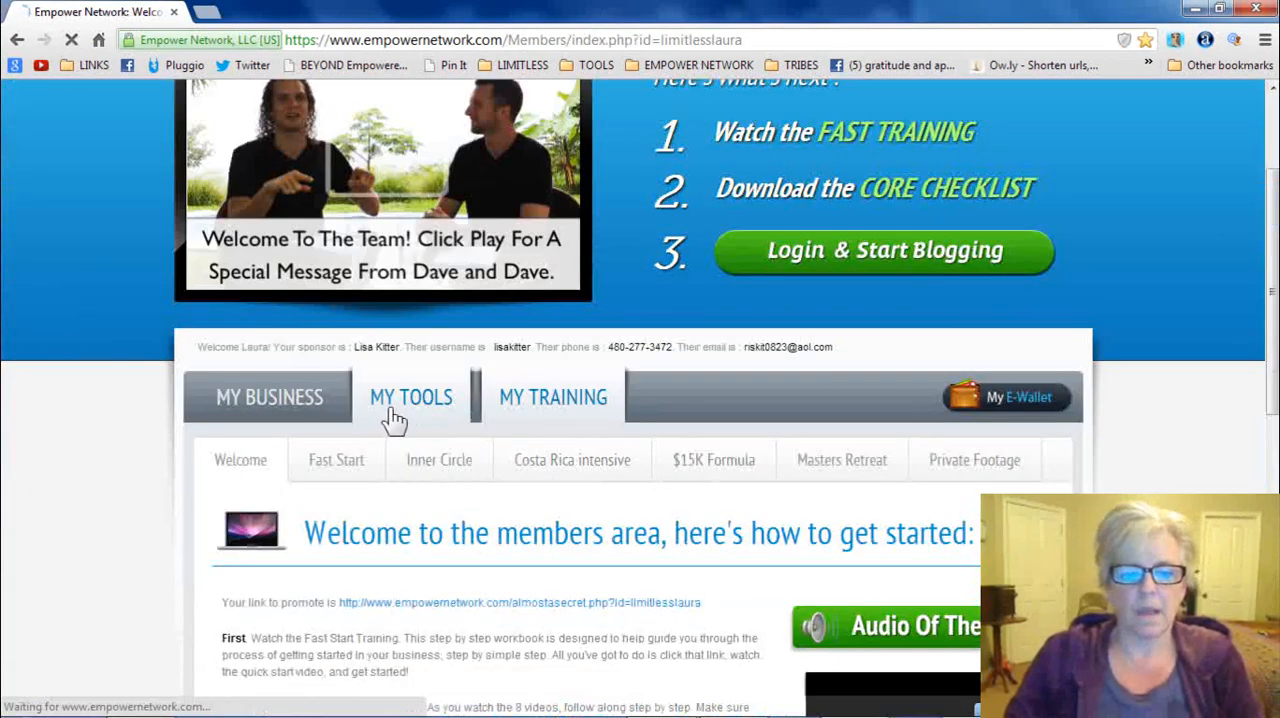
{"action": "left_click", "coordinate": [395, 420]}
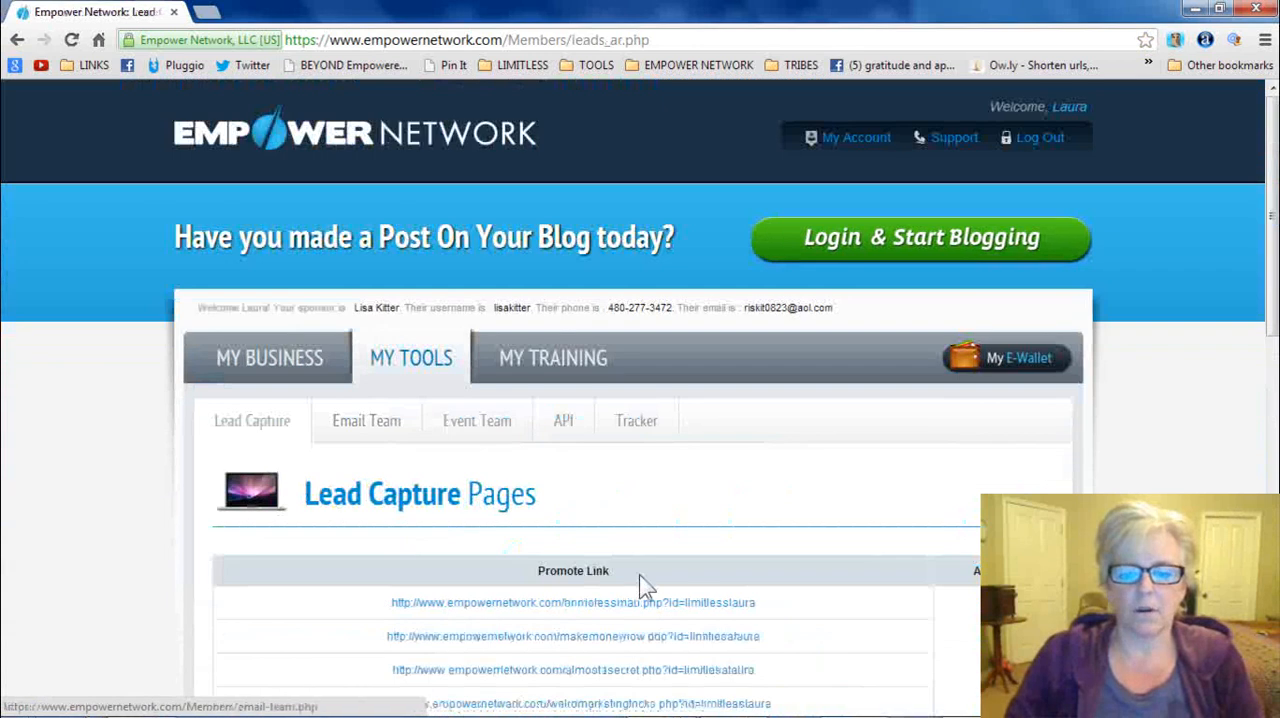
{"action": "scroll", "coordinate": [645, 585], "scroll_direction": "down", "scroll_amount": 5}
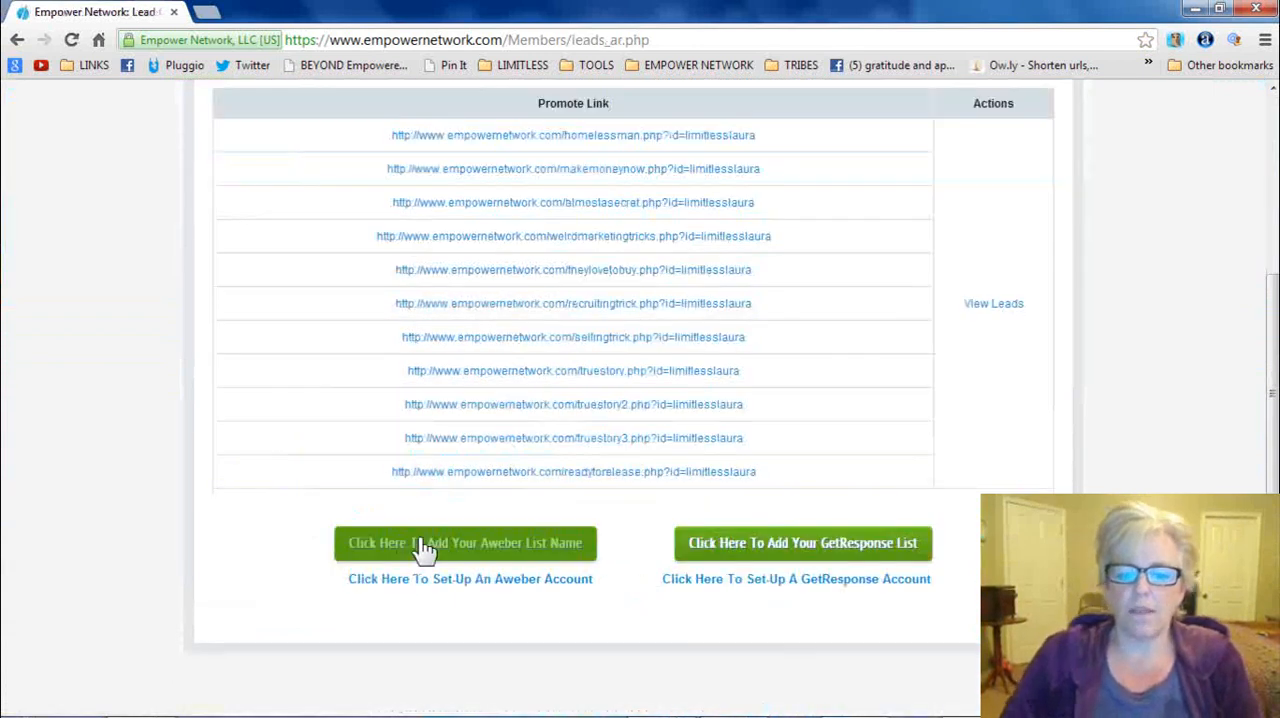
{"action": "left_click", "coordinate": [425, 543]}
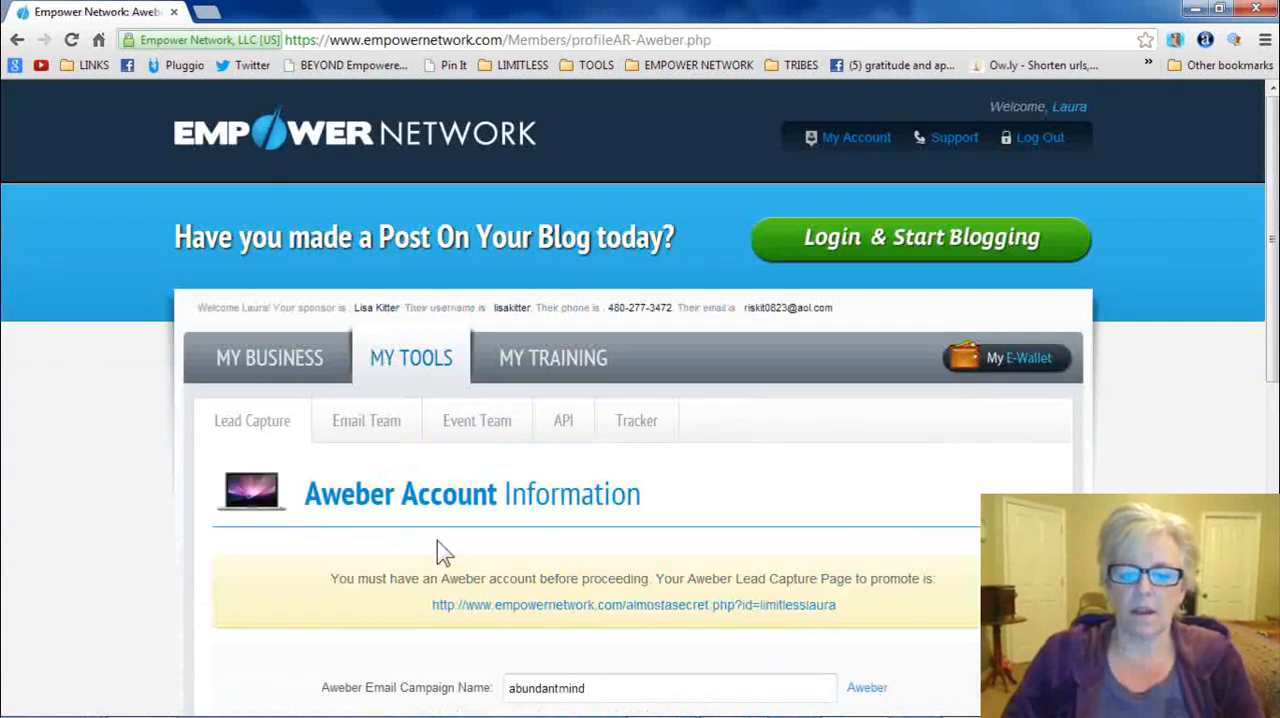
{"action": "scroll", "coordinate": [437, 545], "scroll_direction": "down", "scroll_amount": 3}
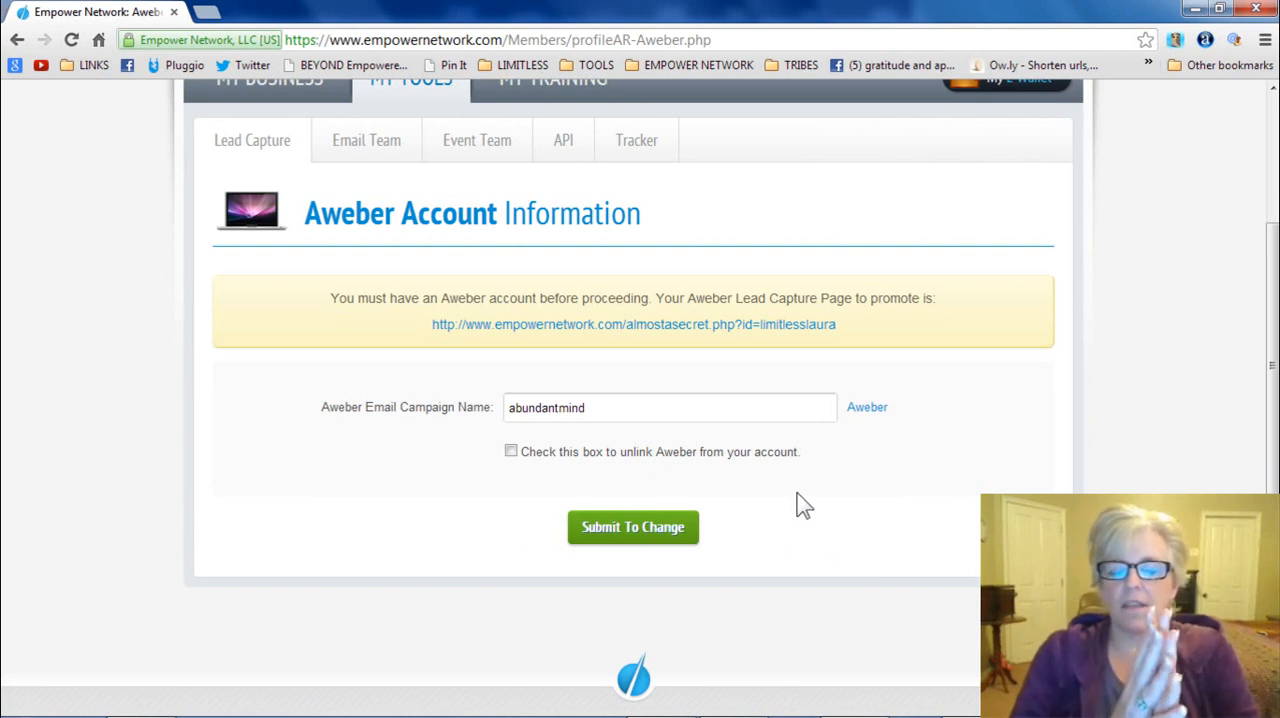
{"action": "left_click", "coordinate": [785, 326]}
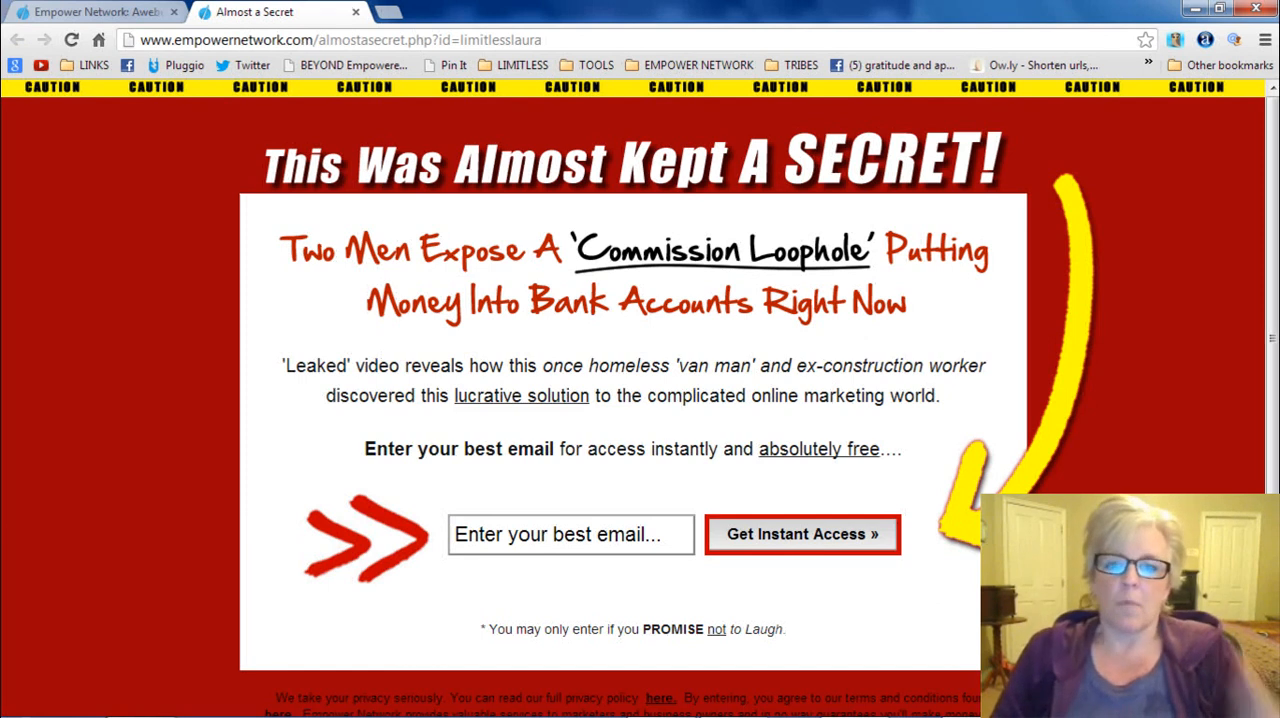
{"action": "mouse_move", "coordinate": [980, 716]}
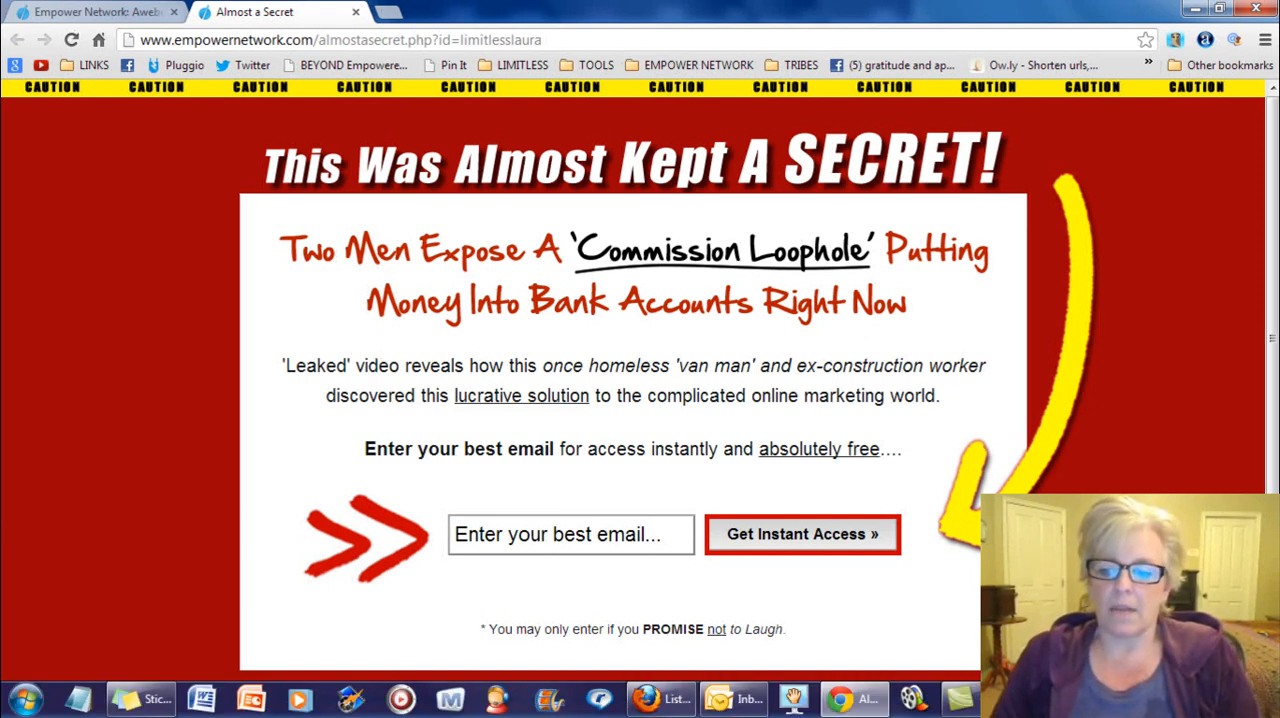
{"action": "mouse_move", "coordinate": [1012, 700]}
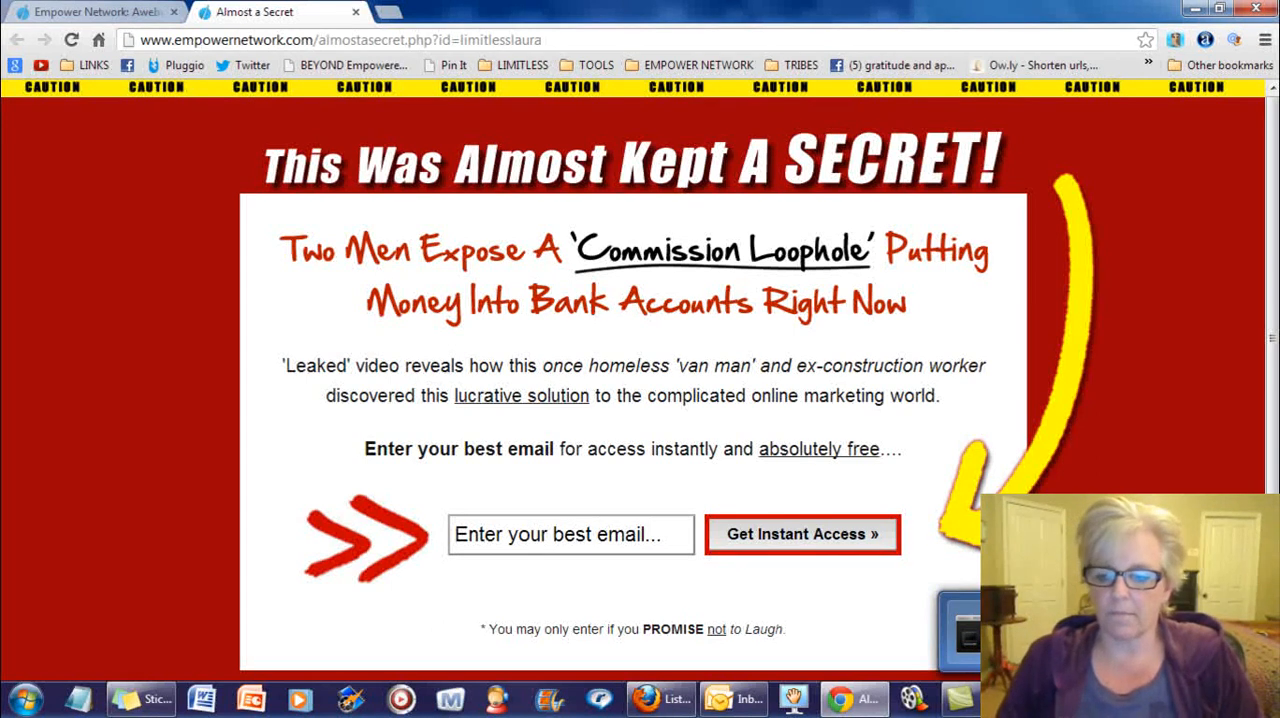
{"action": "left_click", "coordinate": [1012, 700]}
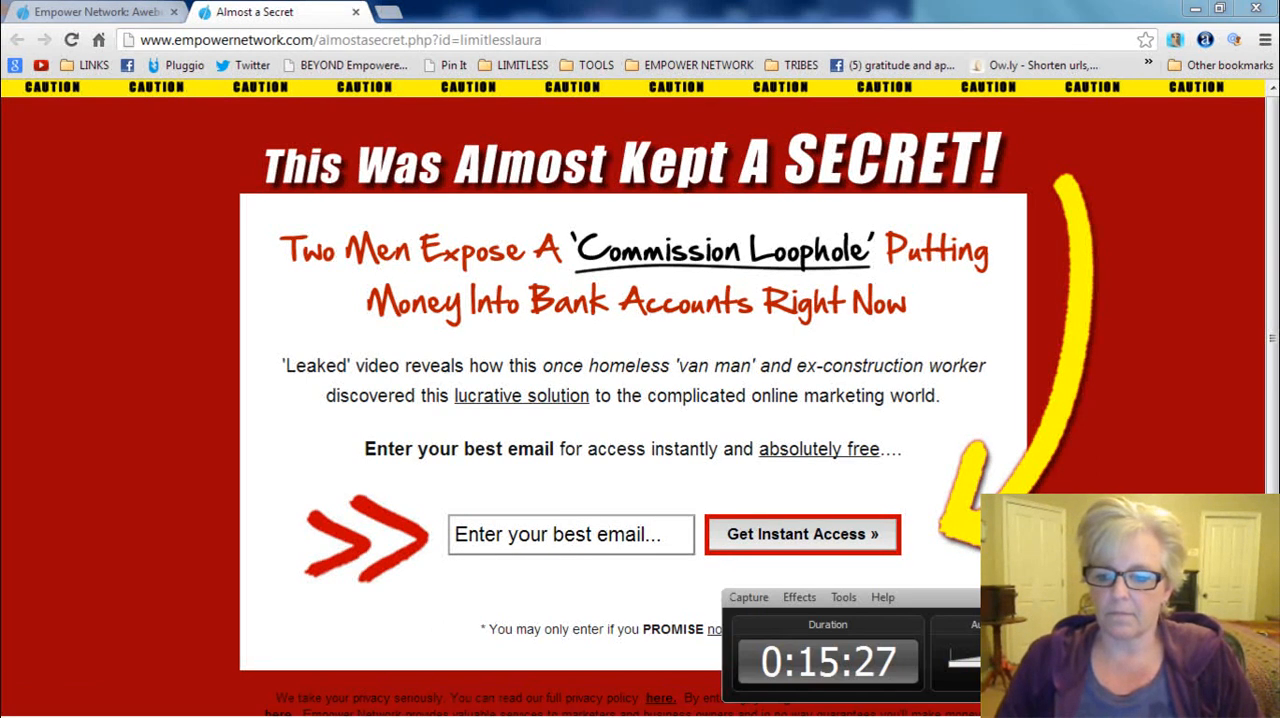